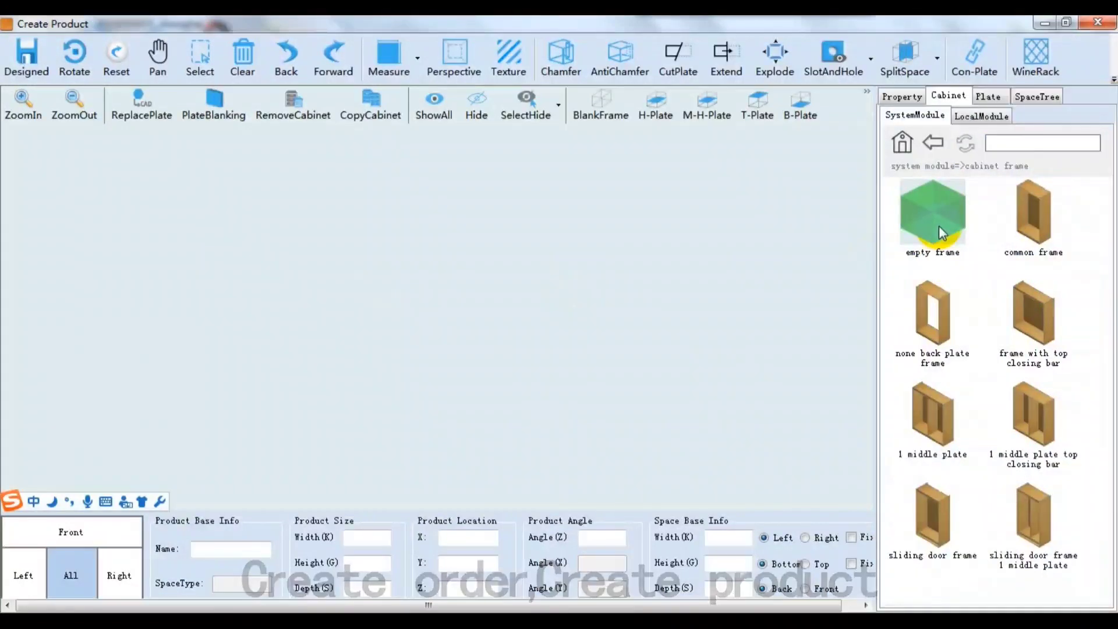
- Add left and right vertical plates plus top and bottom horizontal plates to the empty frame
{"action": "left_click", "coordinate": [866, 93]}
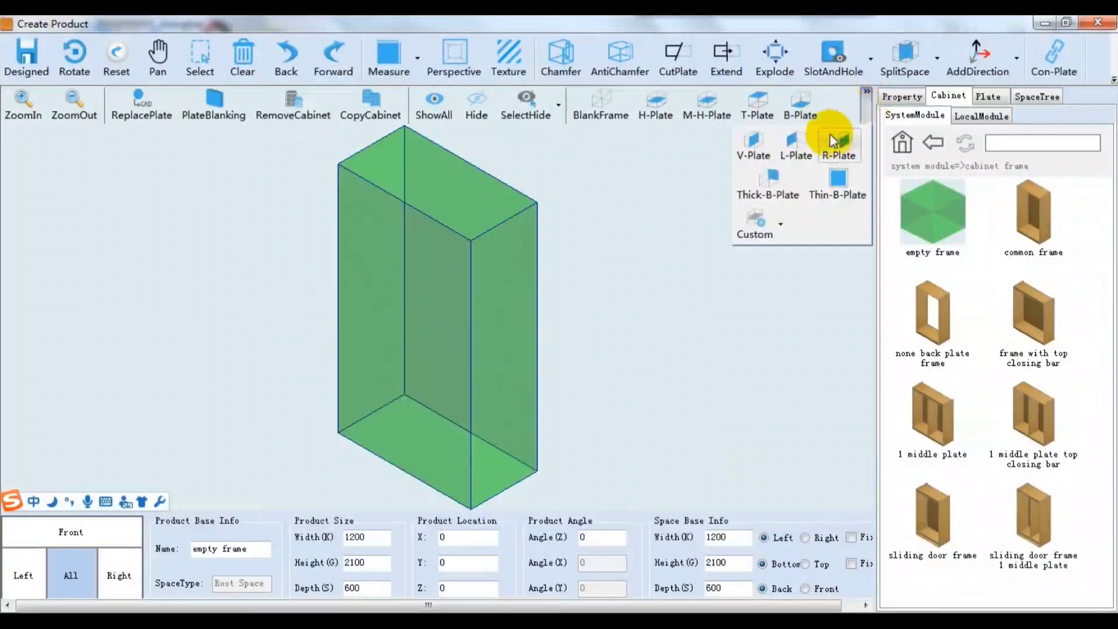
{"action": "left_click", "coordinate": [794, 142]}
{"action": "left_click", "coordinate": [866, 94]}
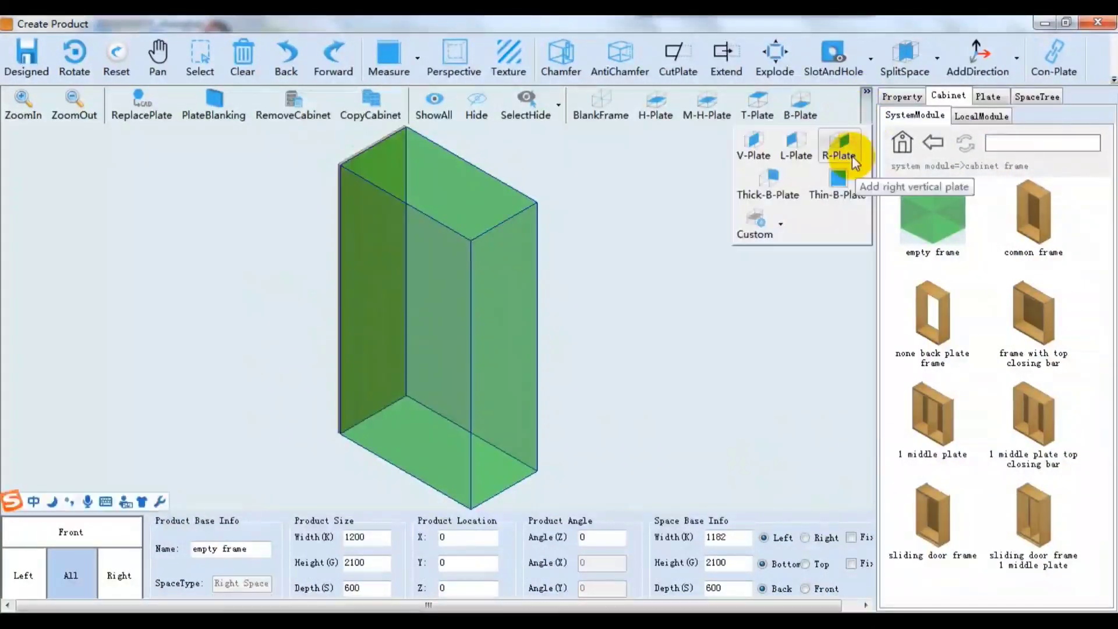
{"action": "left_click", "coordinate": [854, 155]}
{"action": "left_click", "coordinate": [759, 111]}
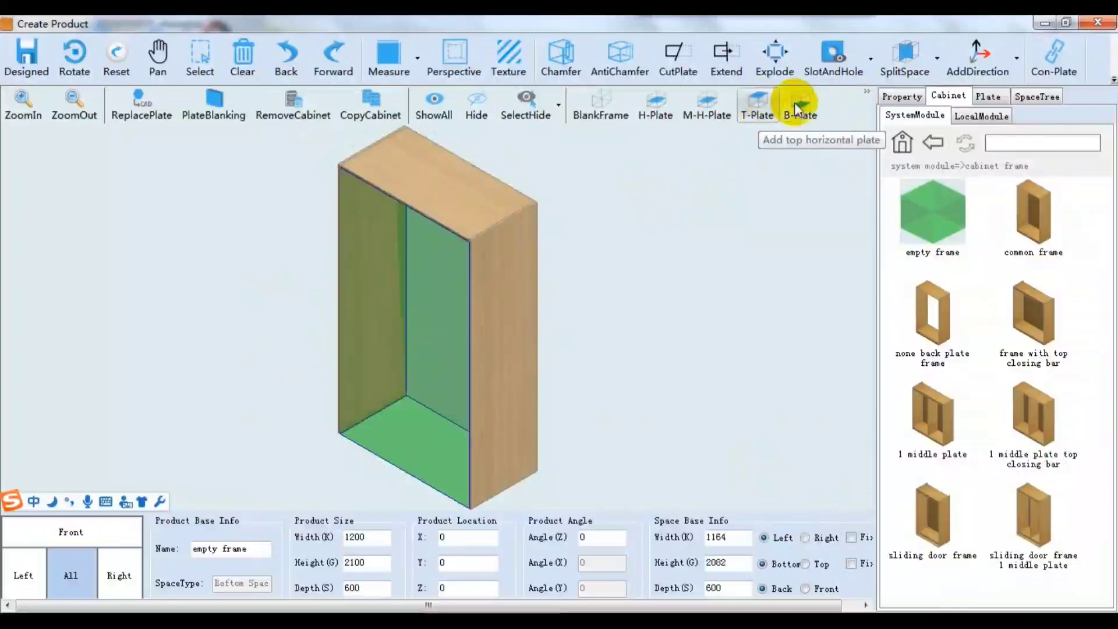
{"action": "left_click", "coordinate": [800, 106]}
- Show the cabinet in perspective from the front and divide its interior evenly with a vertical plate
{"action": "left_click", "coordinate": [456, 70]}
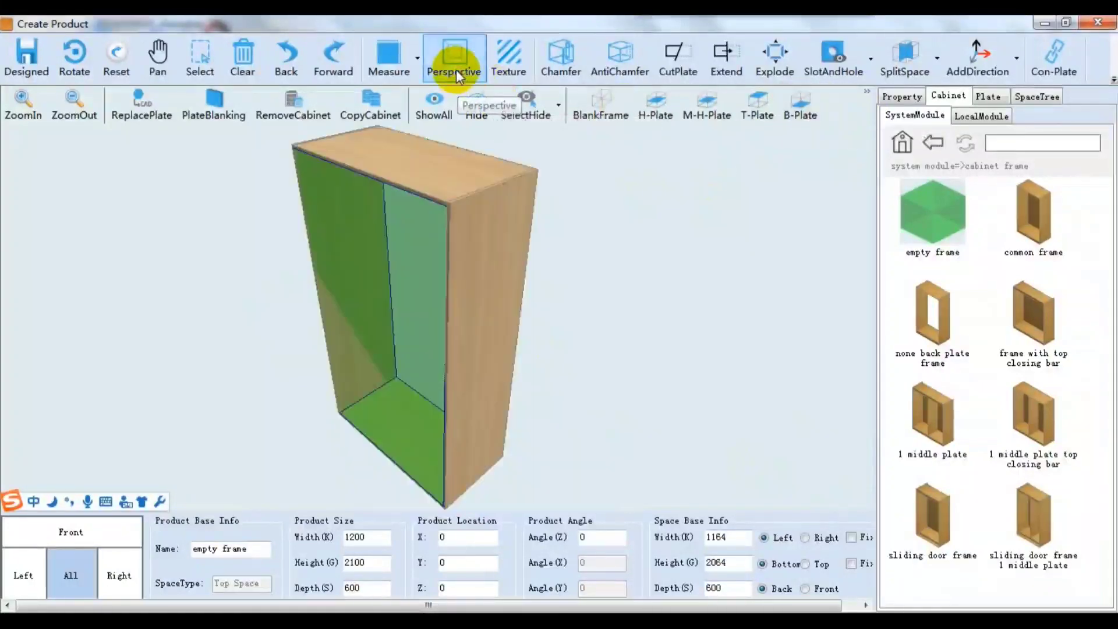
{"action": "left_click", "coordinate": [74, 544]}
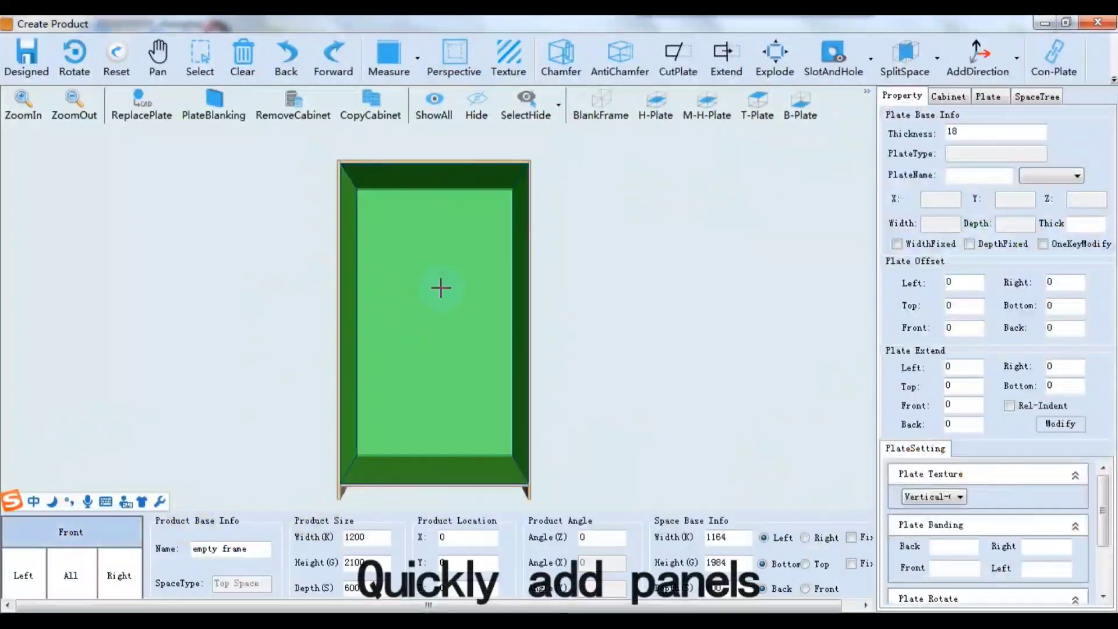
{"action": "left_click", "coordinate": [860, 111]}
{"action": "left_click", "coordinate": [746, 153]}
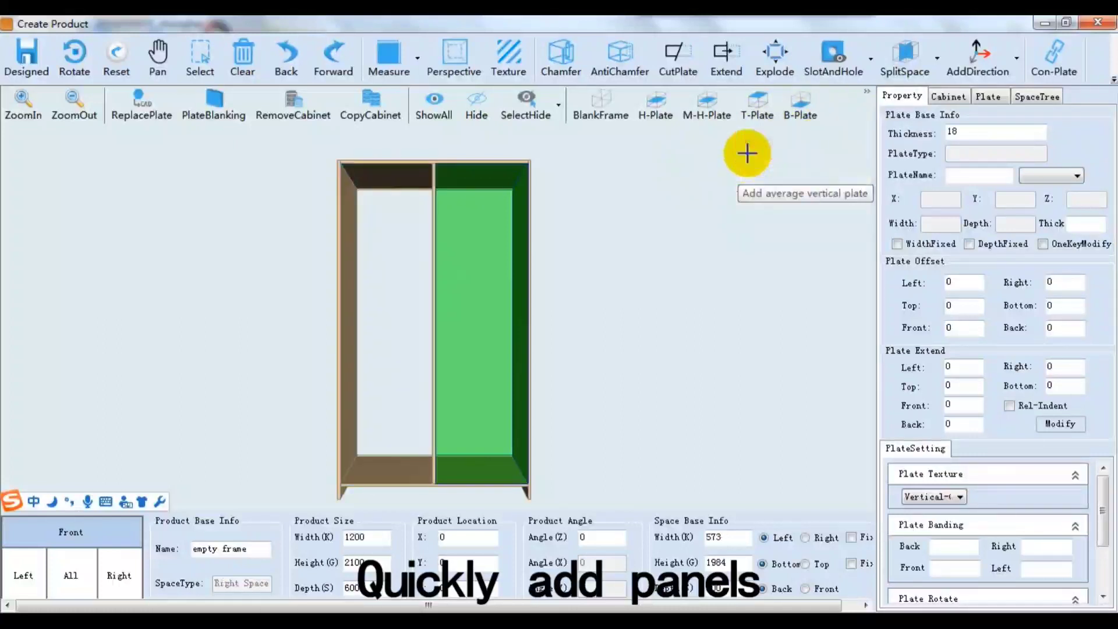
- Add a thin back plate to the left compartment and another to the right compartment
{"action": "left_click", "coordinate": [386, 304]}
{"action": "left_click", "coordinate": [861, 110]}
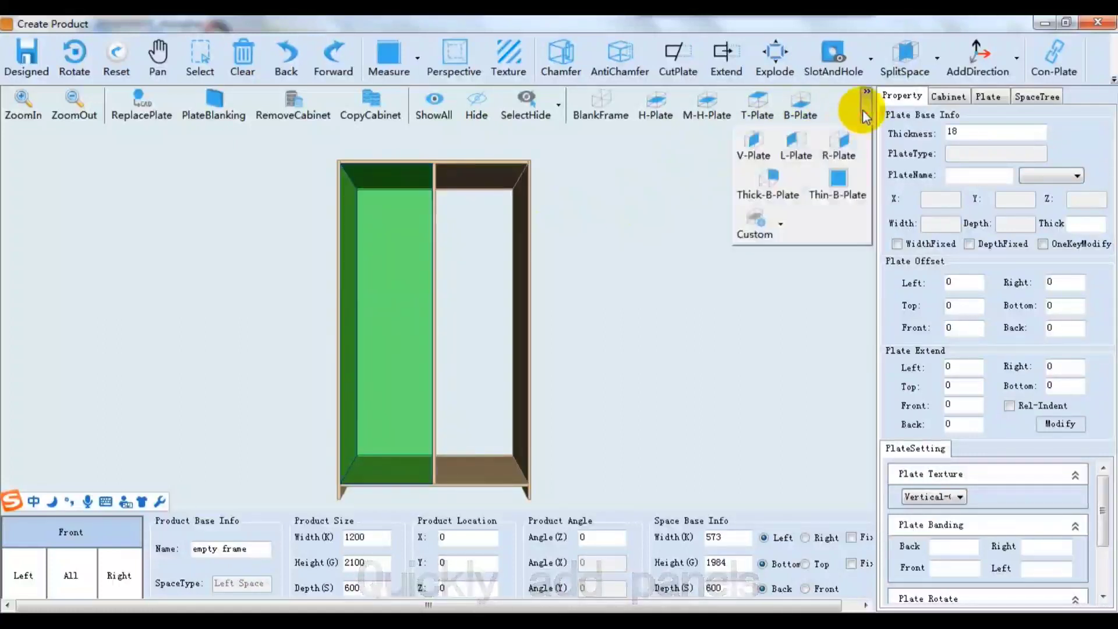
{"action": "left_click", "coordinate": [840, 190]}
{"action": "left_click", "coordinate": [482, 292]}
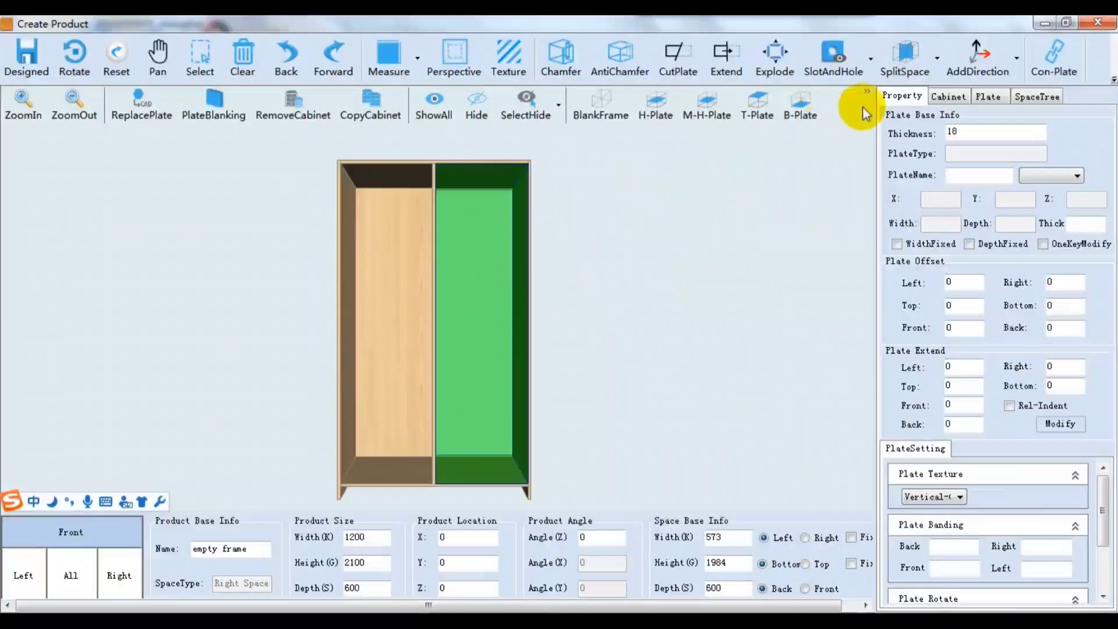
{"action": "left_click", "coordinate": [865, 110]}
{"action": "left_click", "coordinate": [847, 194]}
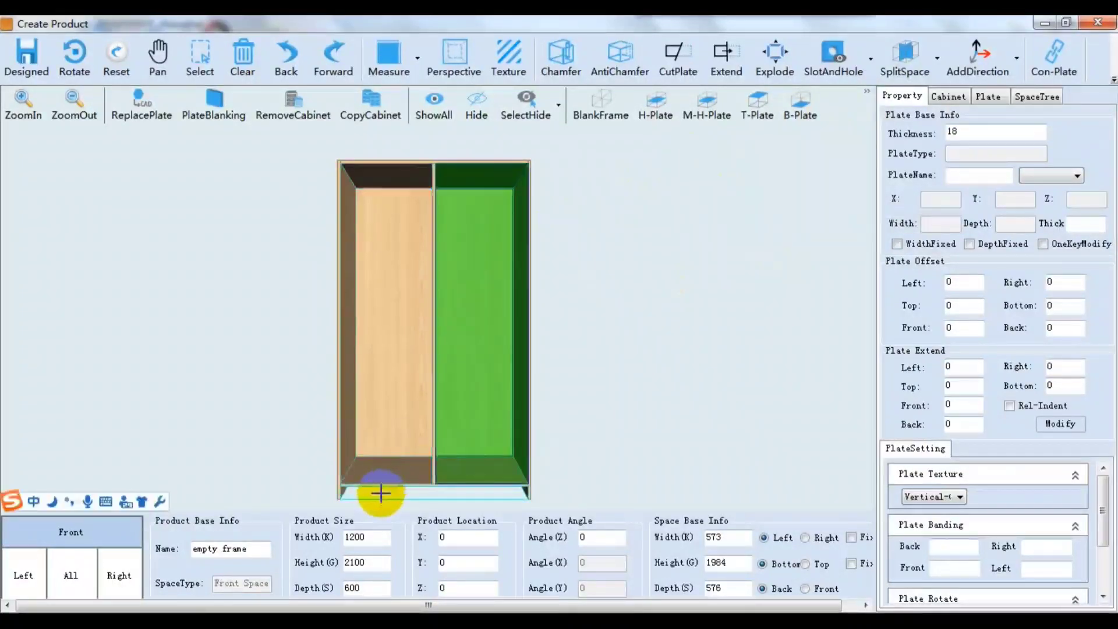
- Insert the system module skirt board B into the space beneath the bottom plate
{"action": "left_click", "coordinate": [379, 493]}
{"action": "left_click", "coordinate": [947, 96]}
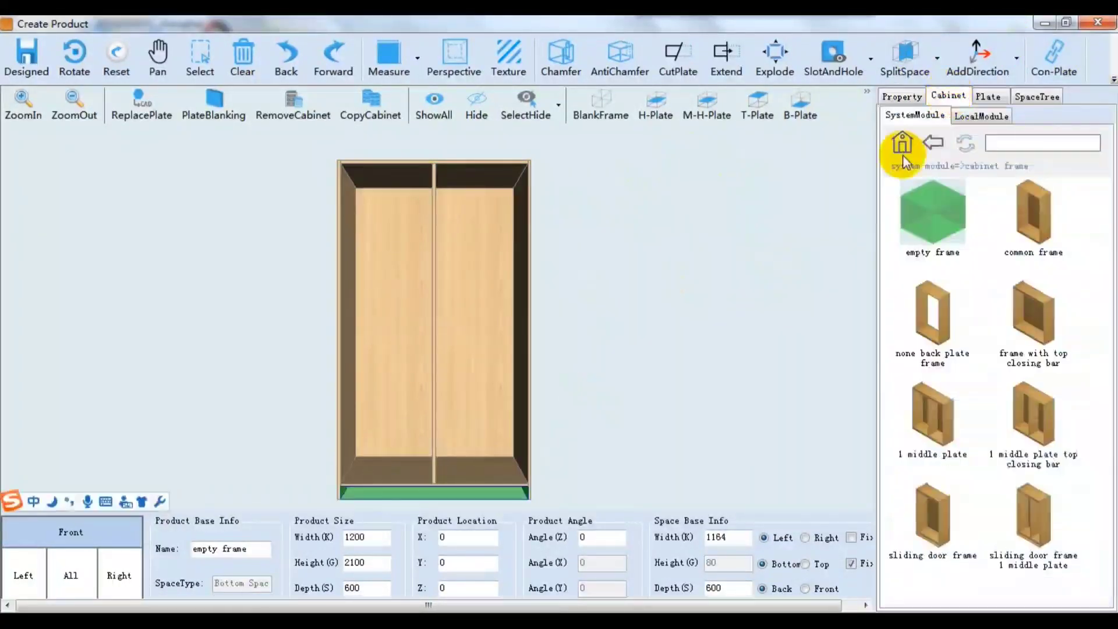
{"action": "left_click", "coordinate": [901, 146]}
{"action": "double_click", "coordinate": [933, 435]}
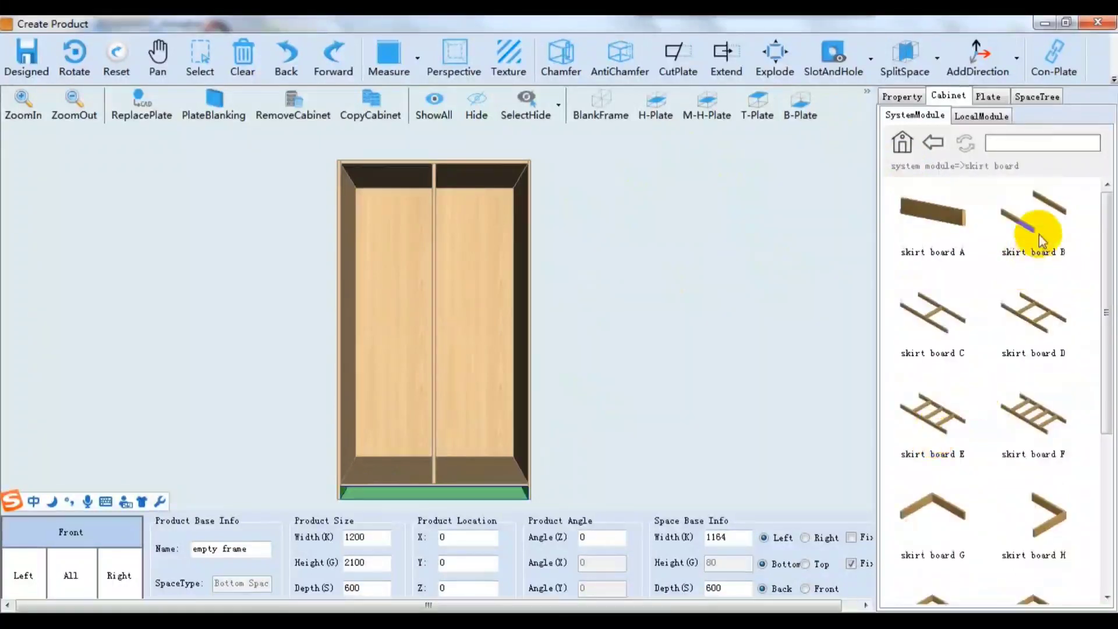
{"action": "left_click_drag", "start_coordinate": [1038, 235], "coordinate": [651, 385]}
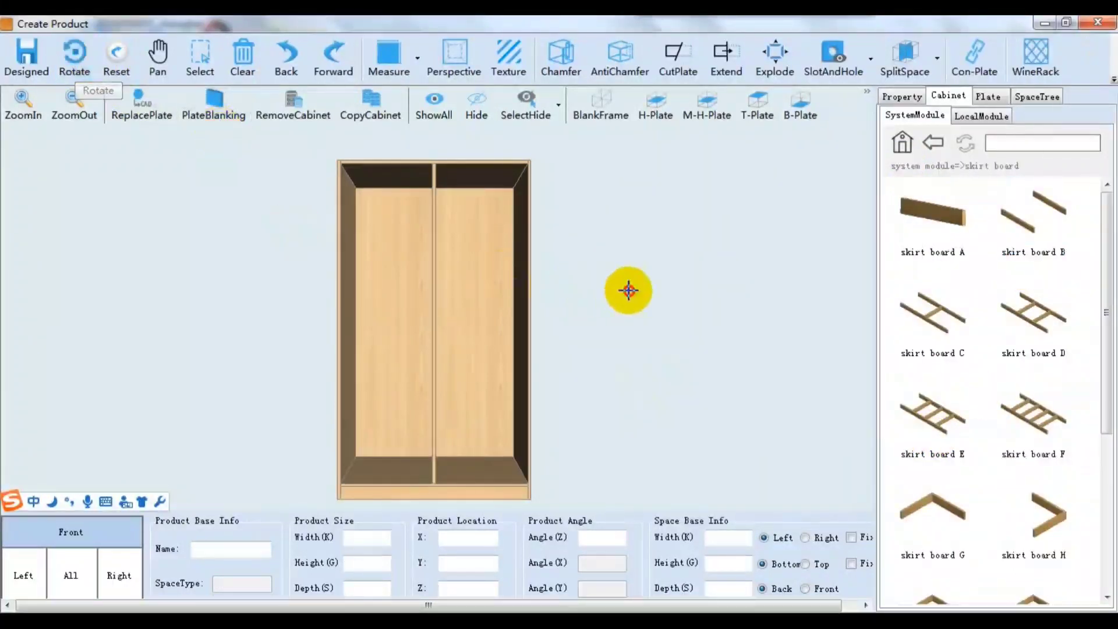
{"action": "left_click_drag", "start_coordinate": [626, 289], "coordinate": [582, 320]}
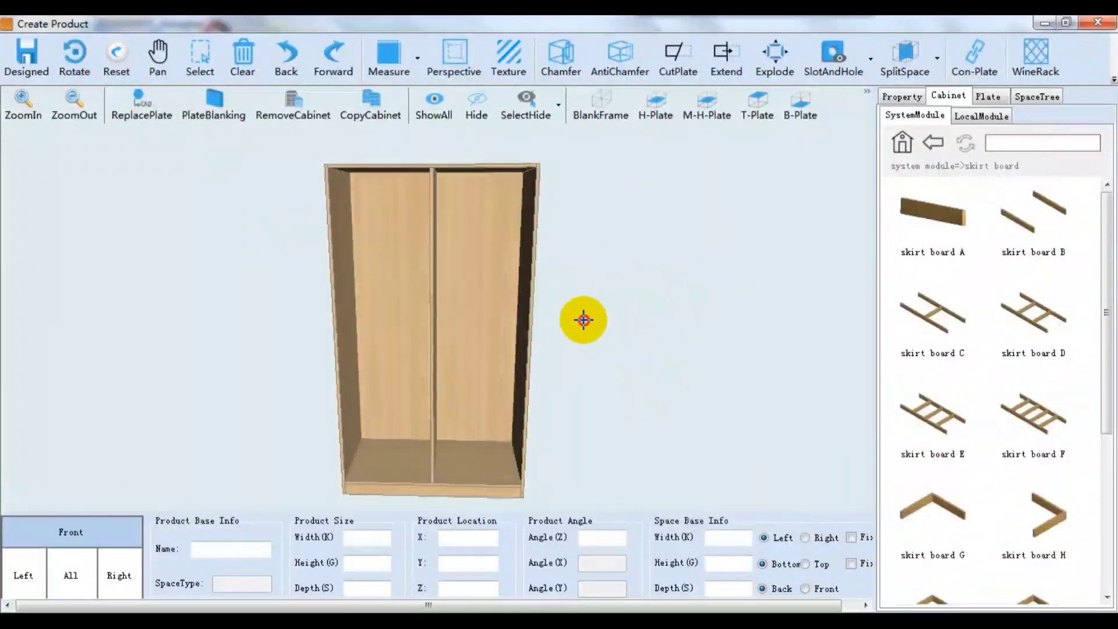
- Export the cabinet as a local module named wardrobe3 in the cabinet frame category
{"action": "left_click", "coordinate": [1113, 81]}
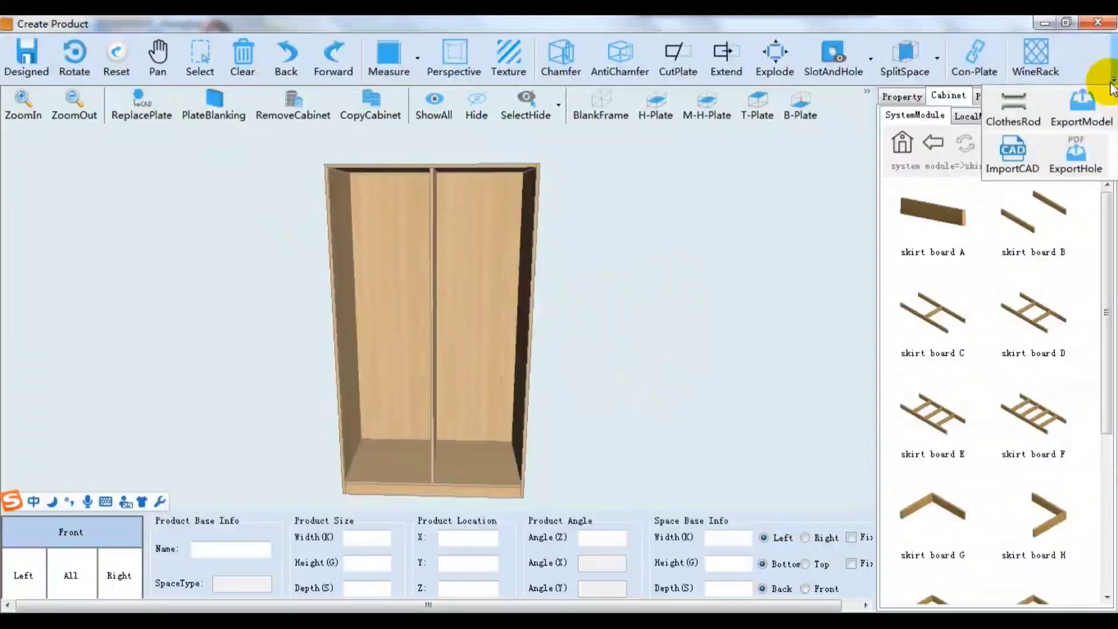
{"action": "left_click", "coordinate": [1080, 117]}
{"action": "left_click", "coordinate": [501, 156]}
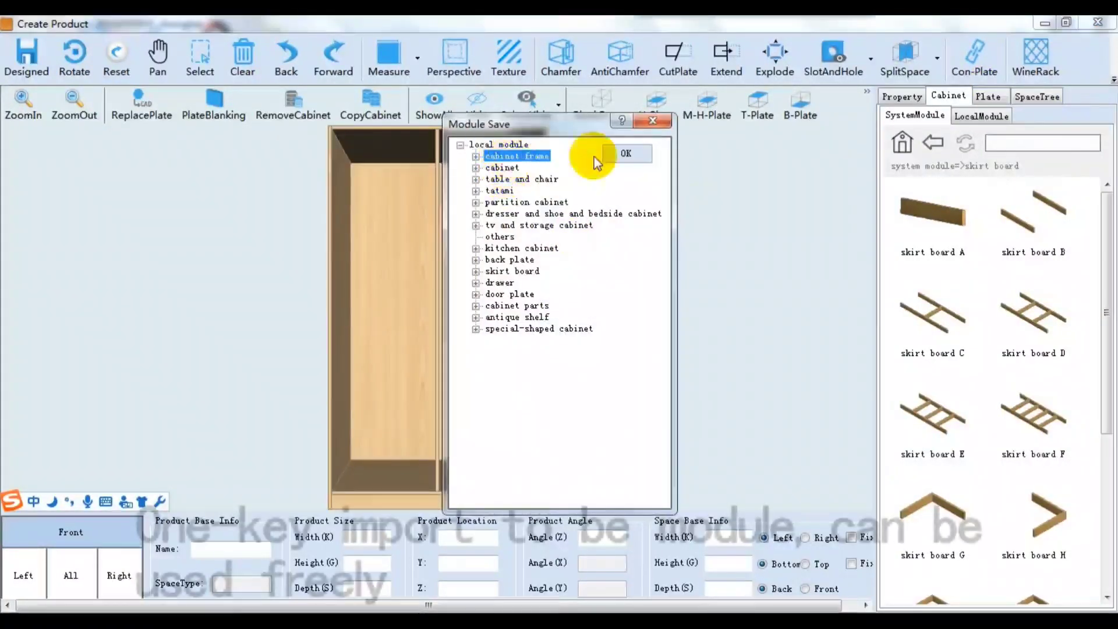
{"action": "left_click", "coordinate": [626, 153]}
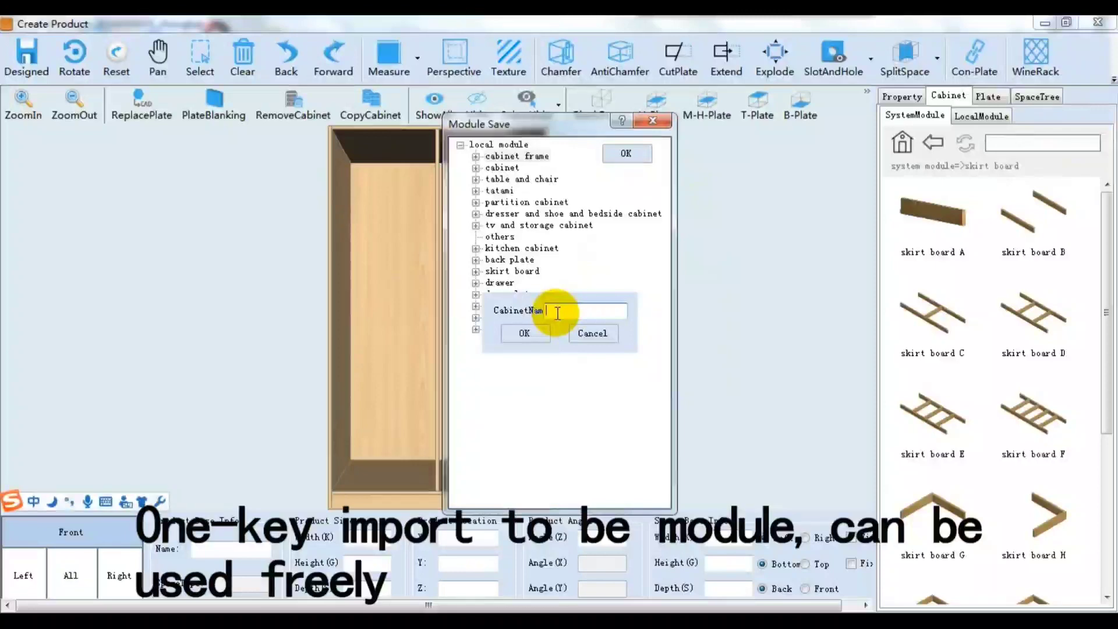
{"action": "type", "text": "wardrobe3"}
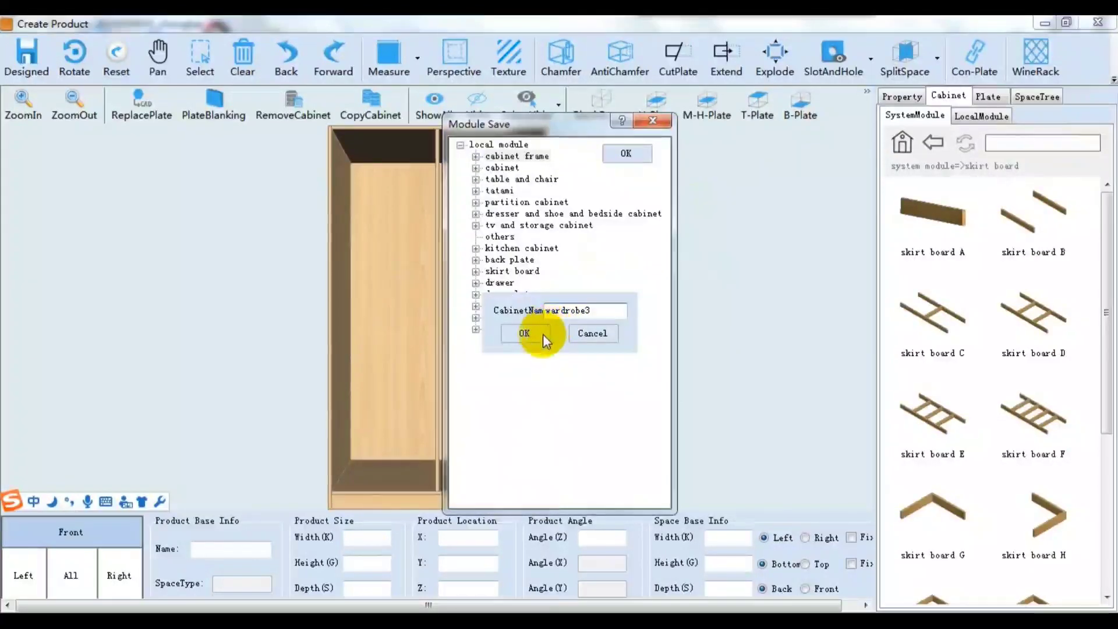
{"action": "left_click", "coordinate": [542, 334]}
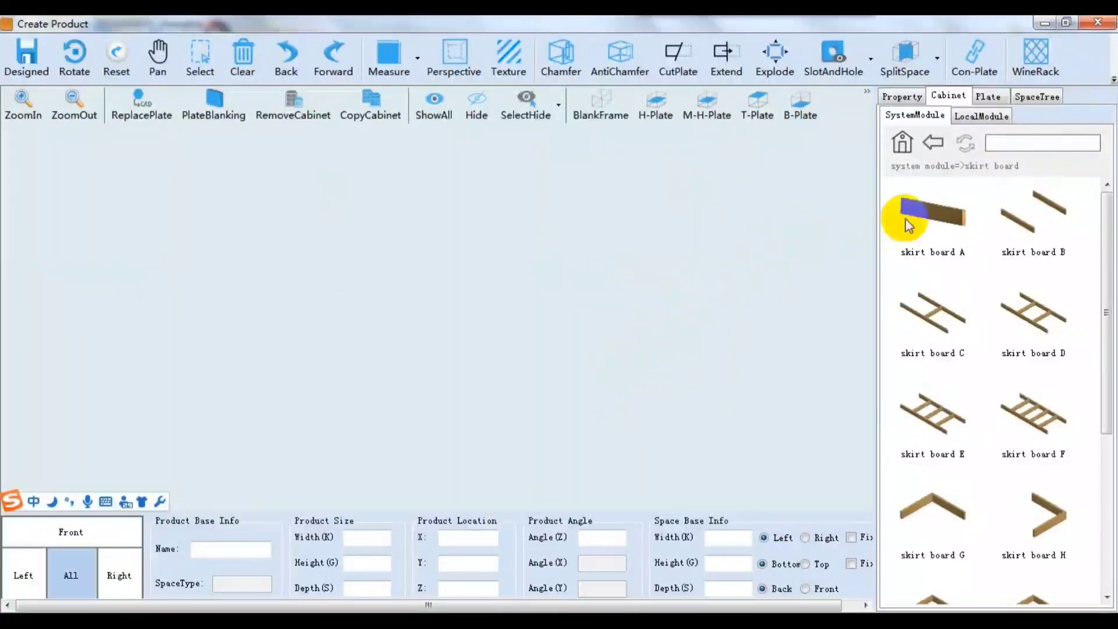
- Insert the wardrobe3 local module from the cabinet frame folder, sized 1600 wide, 2200 high and 600 deep
{"action": "left_click", "coordinate": [956, 120]}
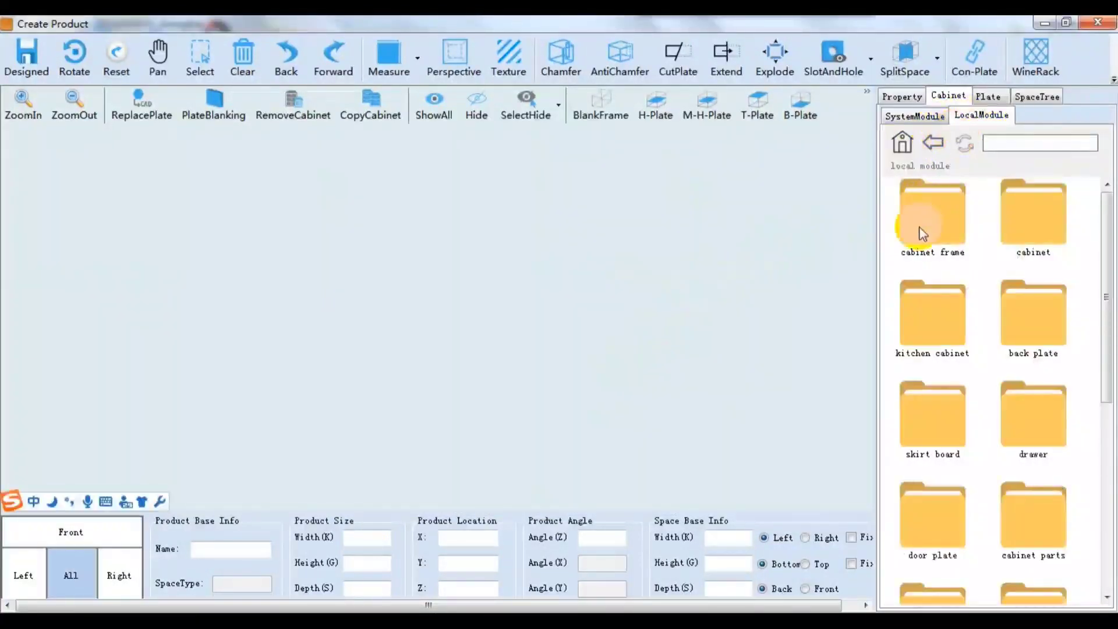
{"action": "double_click", "coordinate": [921, 228]}
{"action": "double_click", "coordinate": [1032, 337]}
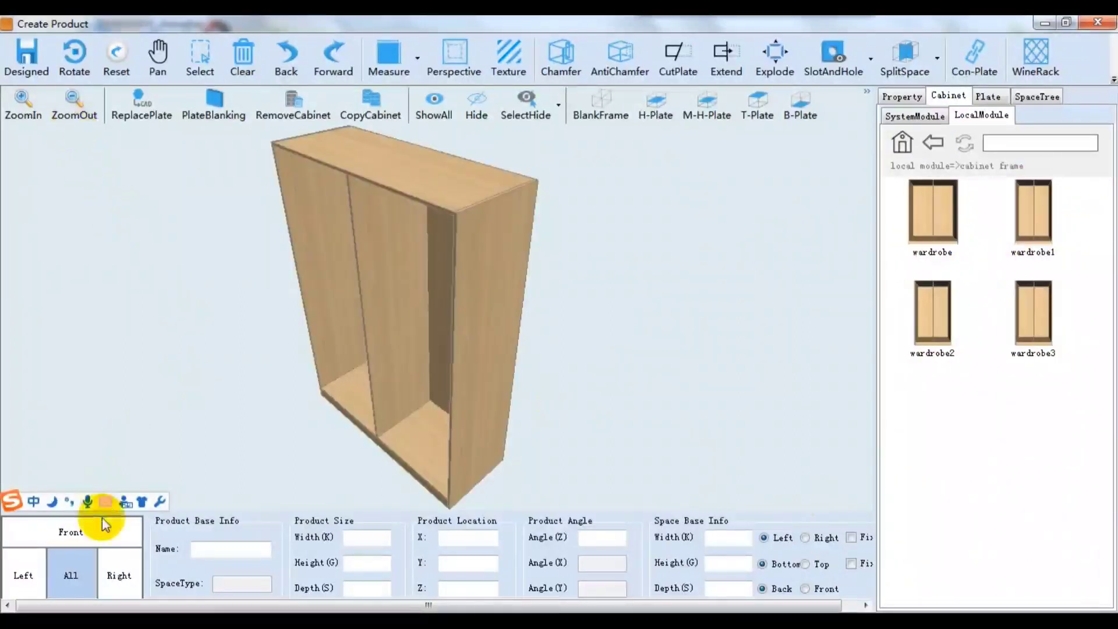
- Divide the wardrobe's left compartment evenly with a horizontal plate
{"action": "left_click", "coordinate": [98, 544]}
{"action": "left_click", "coordinate": [376, 386]}
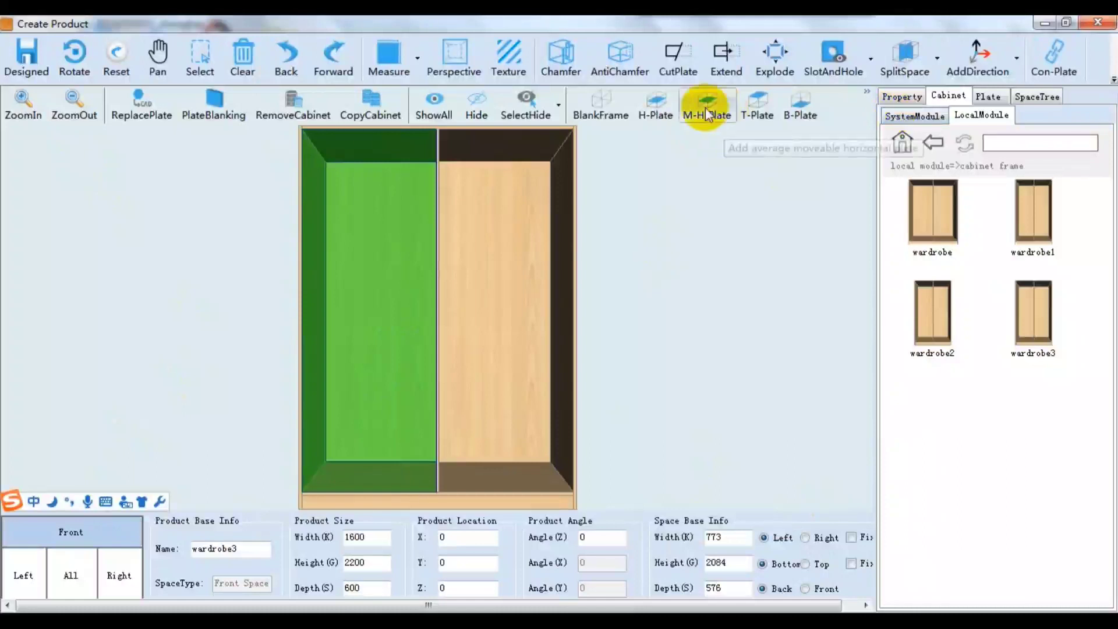
{"action": "left_click", "coordinate": [655, 111]}
- Split the lower-left compartment evenly with a vertical plate, and halve its left part with a horizontal plate
{"action": "left_click", "coordinate": [376, 368]}
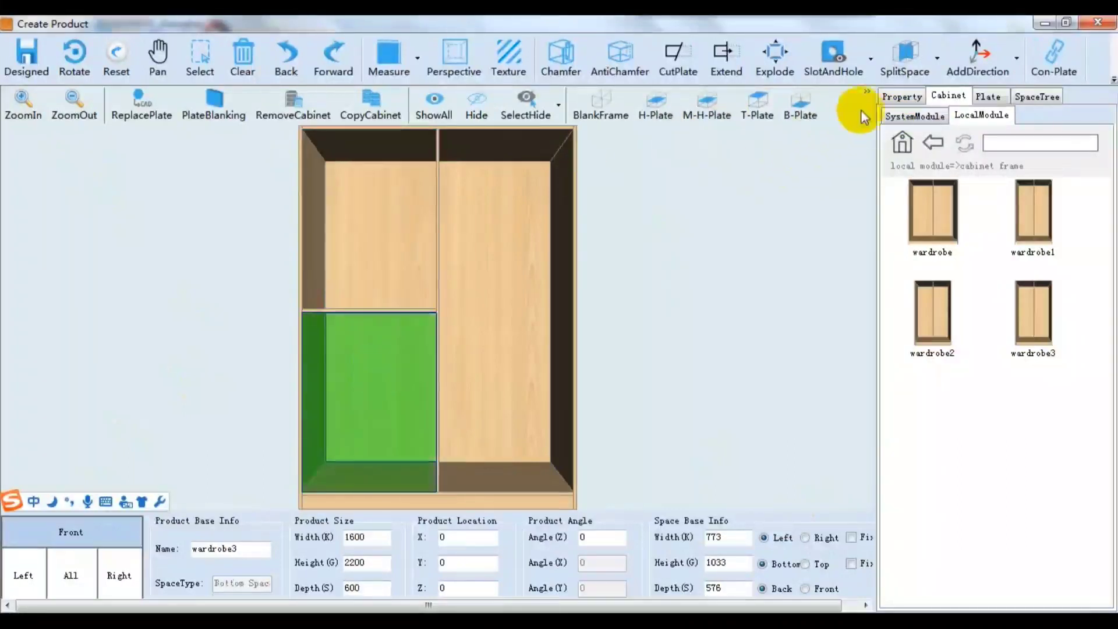
{"action": "left_click", "coordinate": [861, 109]}
{"action": "left_click", "coordinate": [757, 154]}
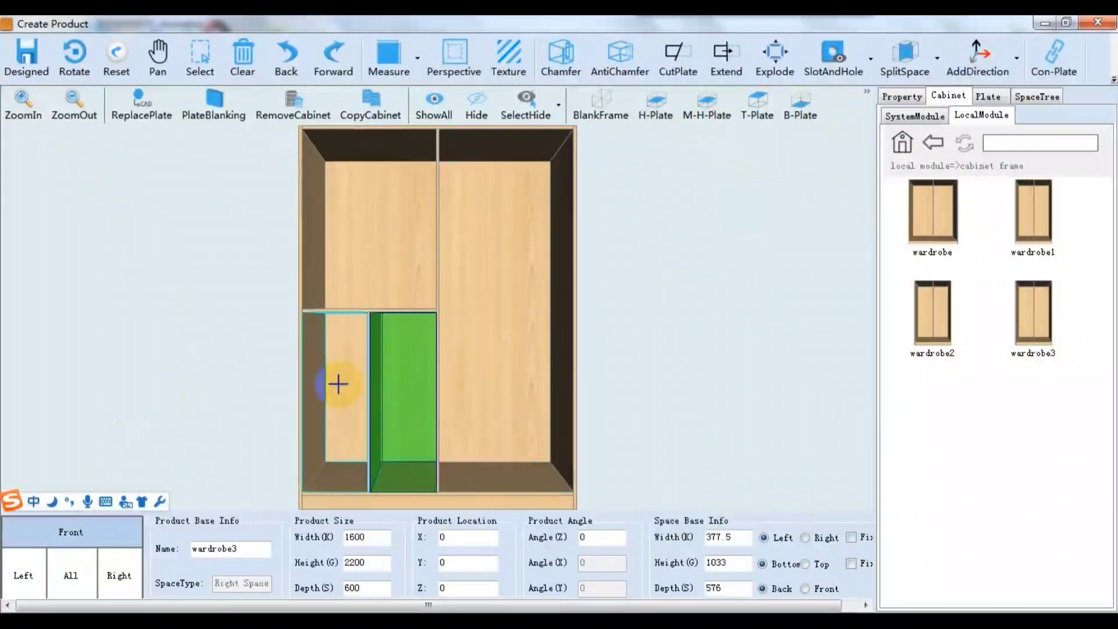
{"action": "left_click", "coordinate": [338, 383]}
{"action": "left_click", "coordinate": [668, 116]}
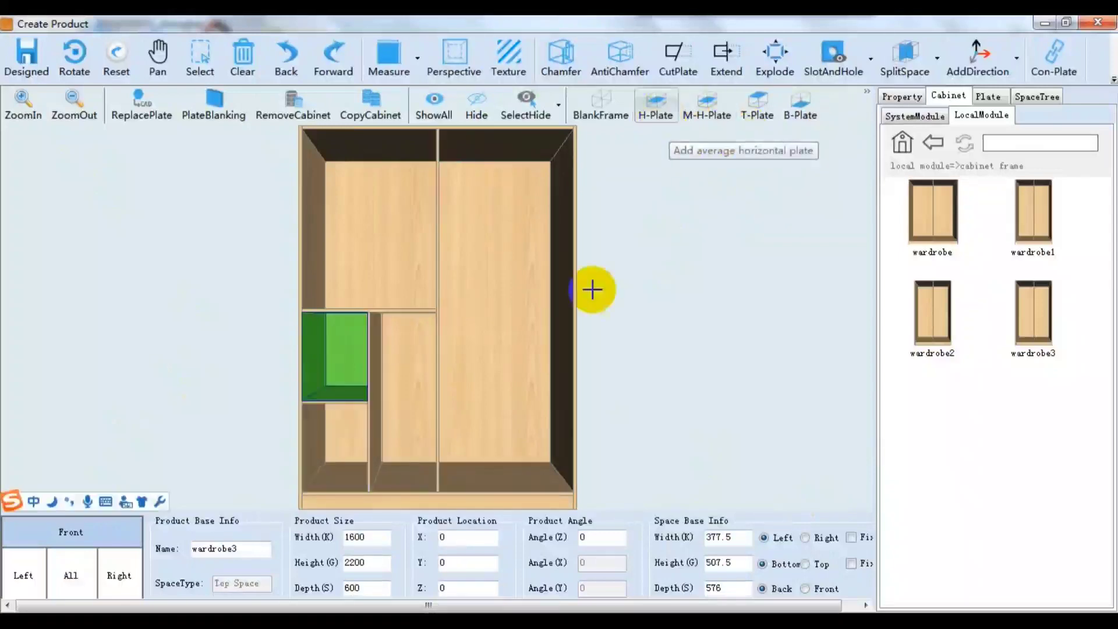
- Add cabinet tube clothes rods 200 from the top in the upper-left and the right compartments
{"action": "left_click", "coordinate": [395, 227]}
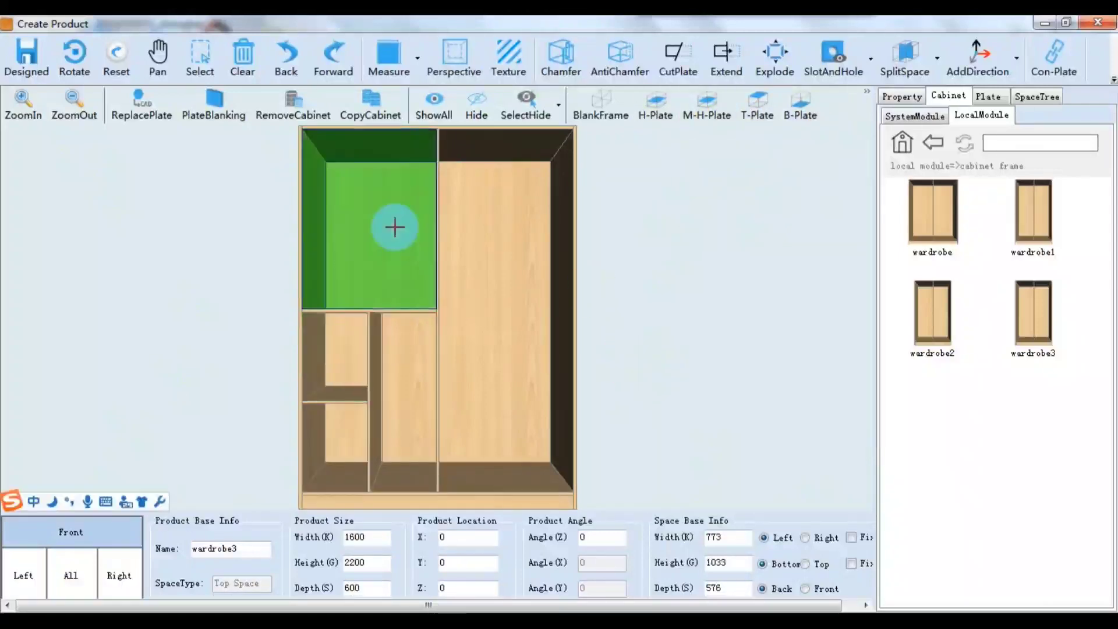
{"action": "left_click", "coordinate": [1113, 82]}
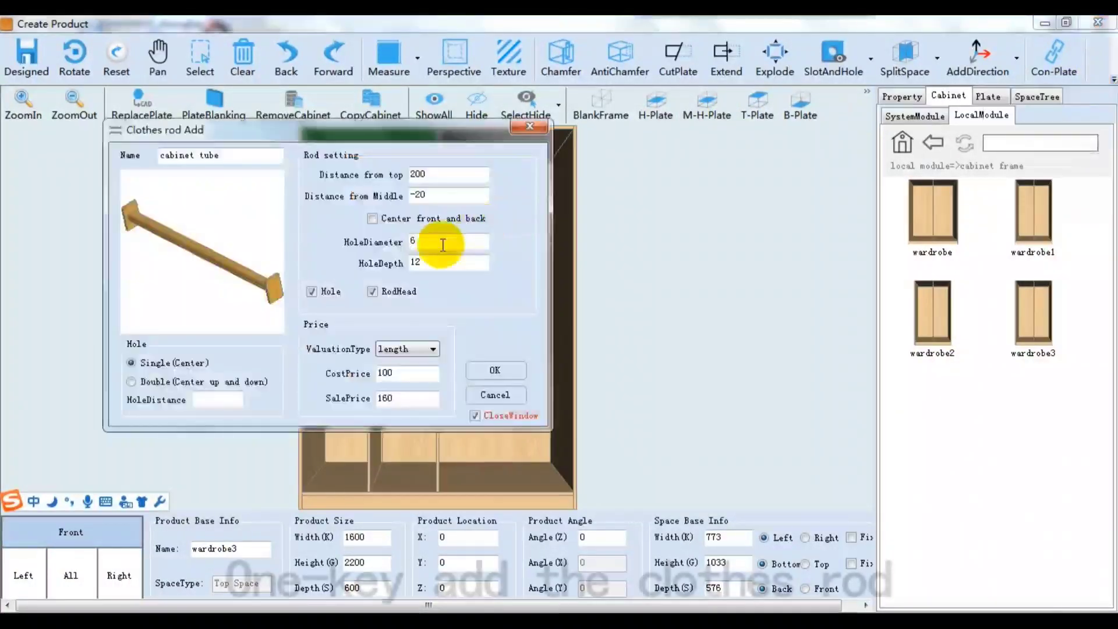
{"action": "left_click", "coordinate": [491, 370]}
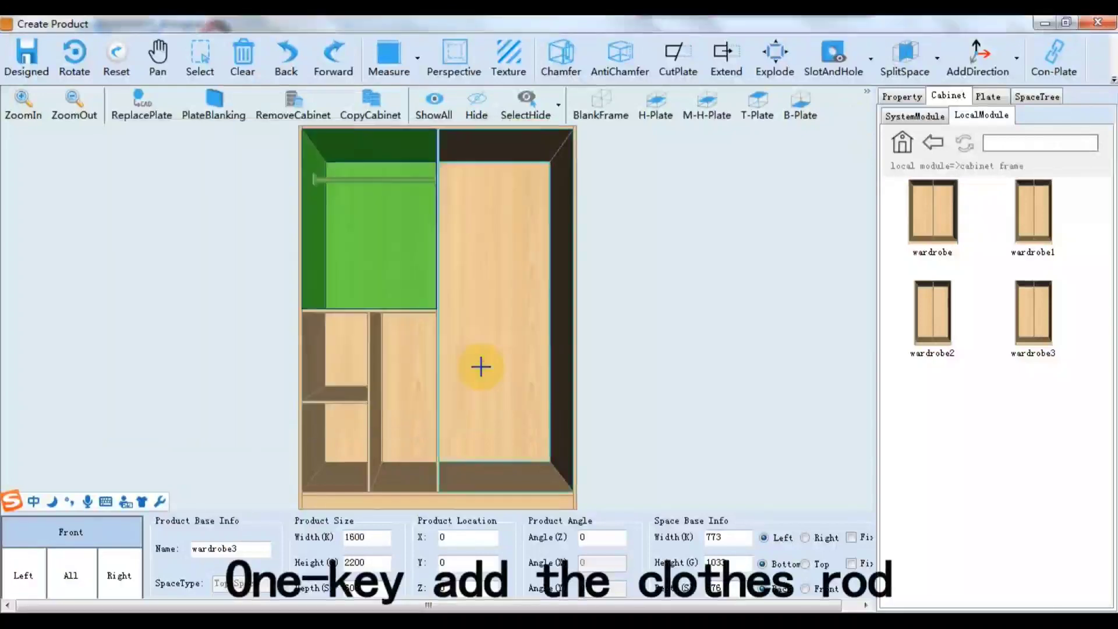
{"action": "left_click", "coordinate": [1113, 82]}
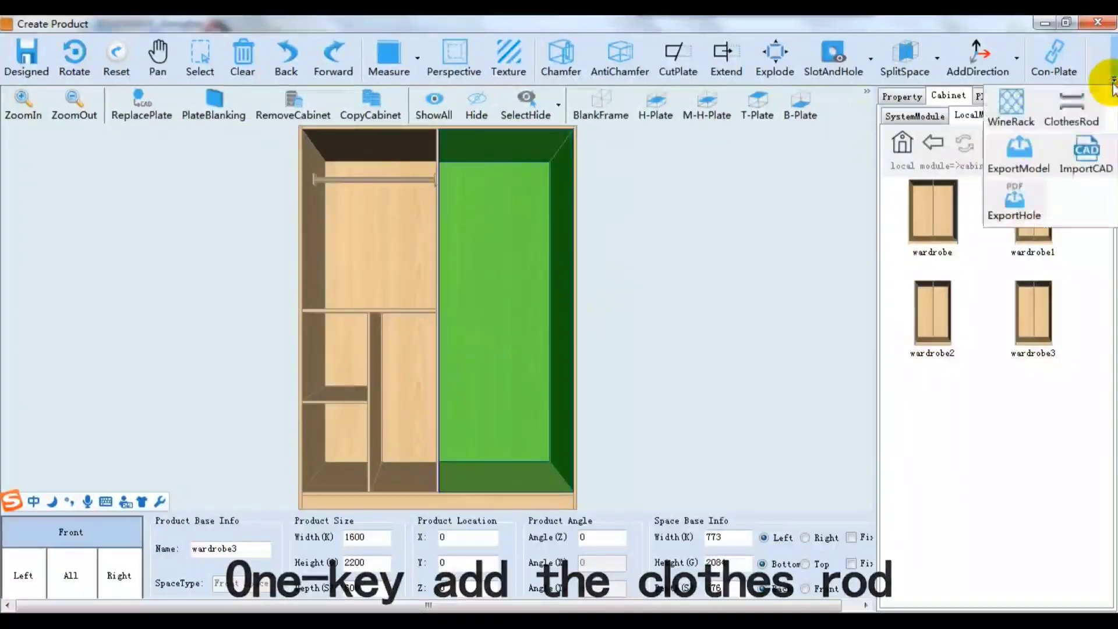
{"action": "left_click", "coordinate": [1066, 106]}
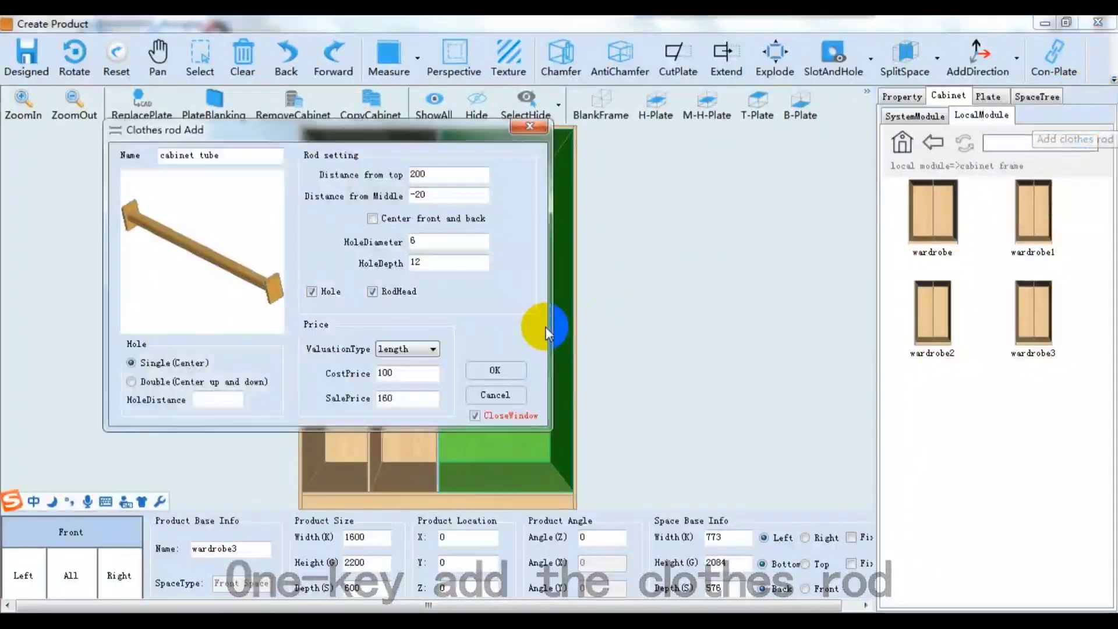
{"action": "left_click", "coordinate": [478, 374]}
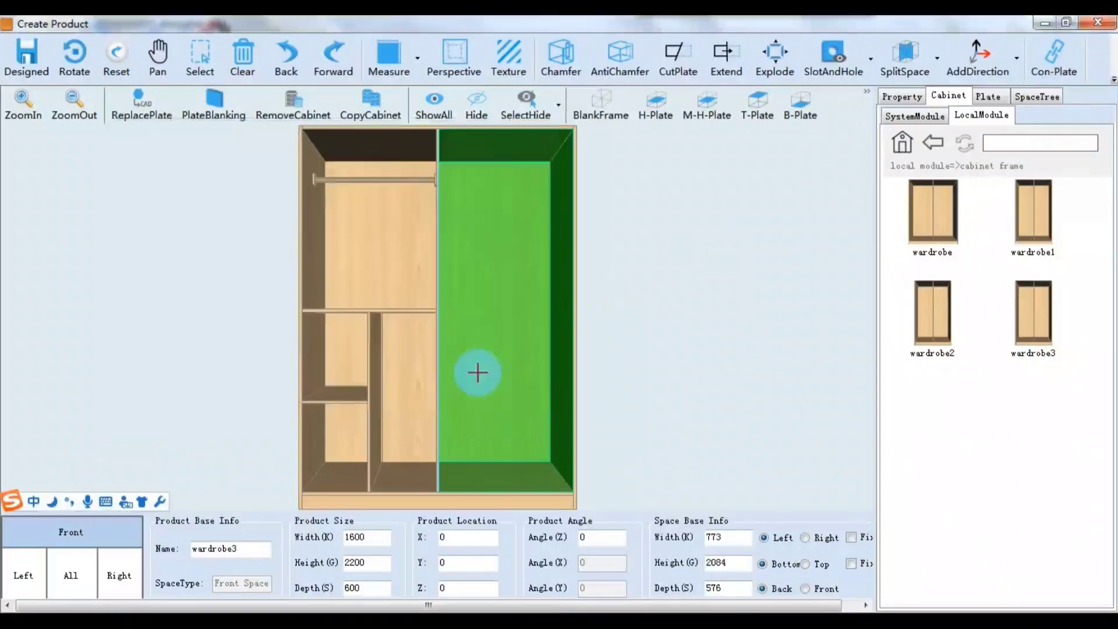
- Insert an F-shape part from the system cabinet parts into the right compartment below the clothes rod
{"action": "left_click", "coordinate": [496, 343]}
{"action": "left_click", "coordinate": [902, 143]}
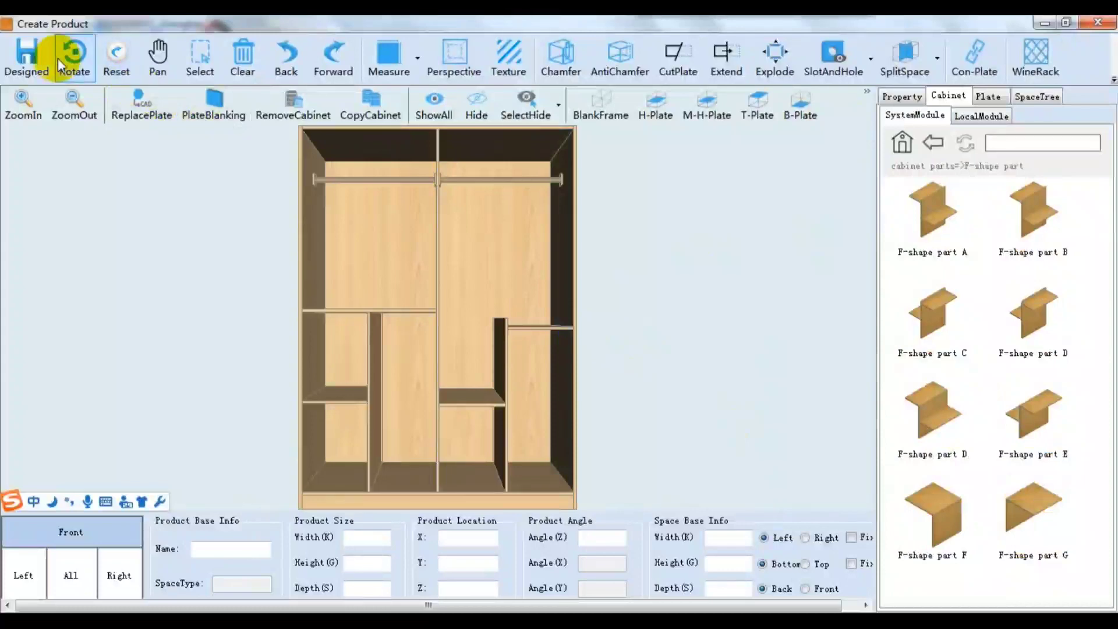
{"action": "left_click", "coordinate": [74, 55]}
{"action": "left_click_drag", "start_coordinate": [629, 300], "coordinate": [674, 325]}
- Insert a drawer module from the system drawer library into the lower-right compartment under the F-shape part's upper shelf
{"action": "left_click", "coordinate": [547, 379]}
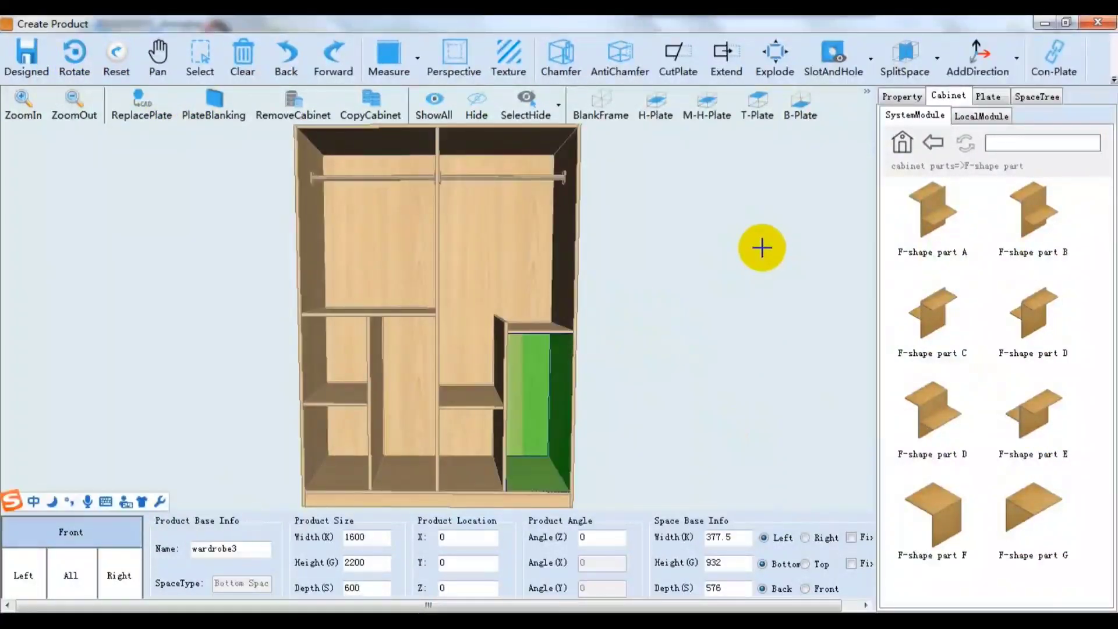
{"action": "left_click", "coordinate": [903, 144]}
{"action": "double_click", "coordinate": [1018, 456]}
{"action": "scroll", "coordinate": [984, 429], "scroll_direction": "down", "scroll_amount": 3}
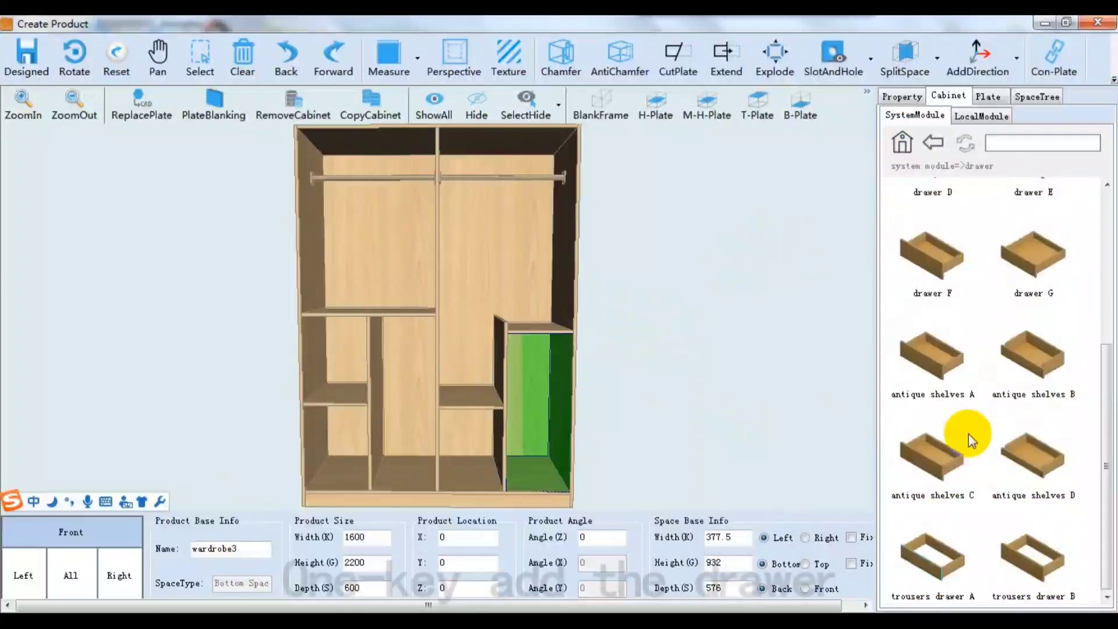
{"action": "double_click", "coordinate": [980, 446]}
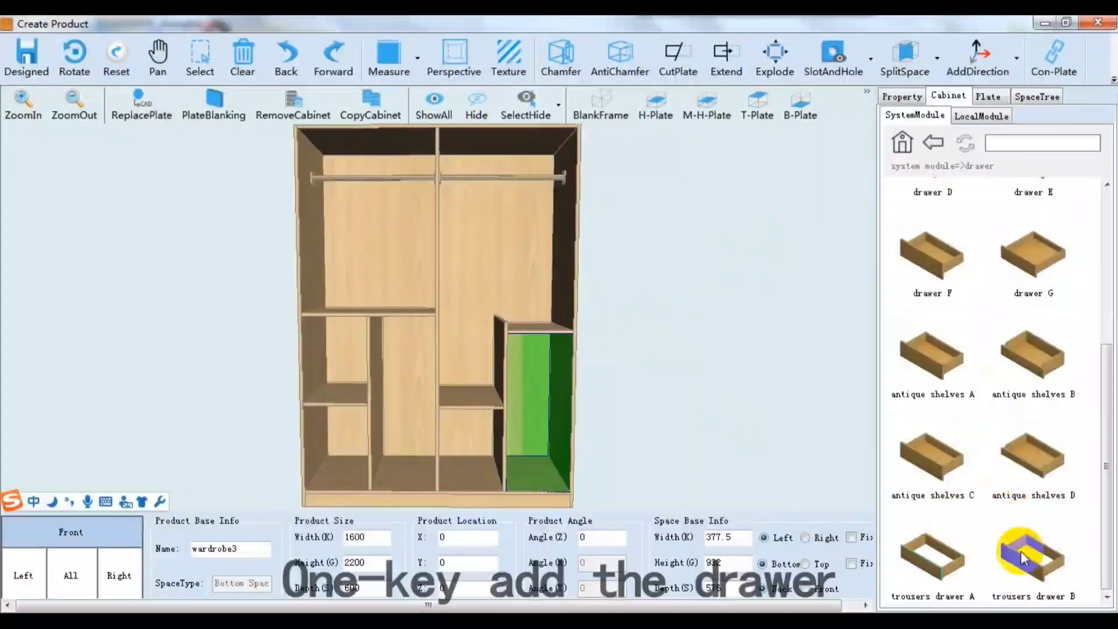
{"action": "left_click", "coordinate": [90, 68]}
{"action": "mouse_move", "coordinate": [673, 330]}
{"action": "left_mouse_down"}
{"action": "mouse_move", "coordinate": [574, 337]}
{"action": "mouse_move", "coordinate": [678, 343]}
{"action": "mouse_move", "coordinate": [681, 327]}
{"action": "left_mouse_up"}
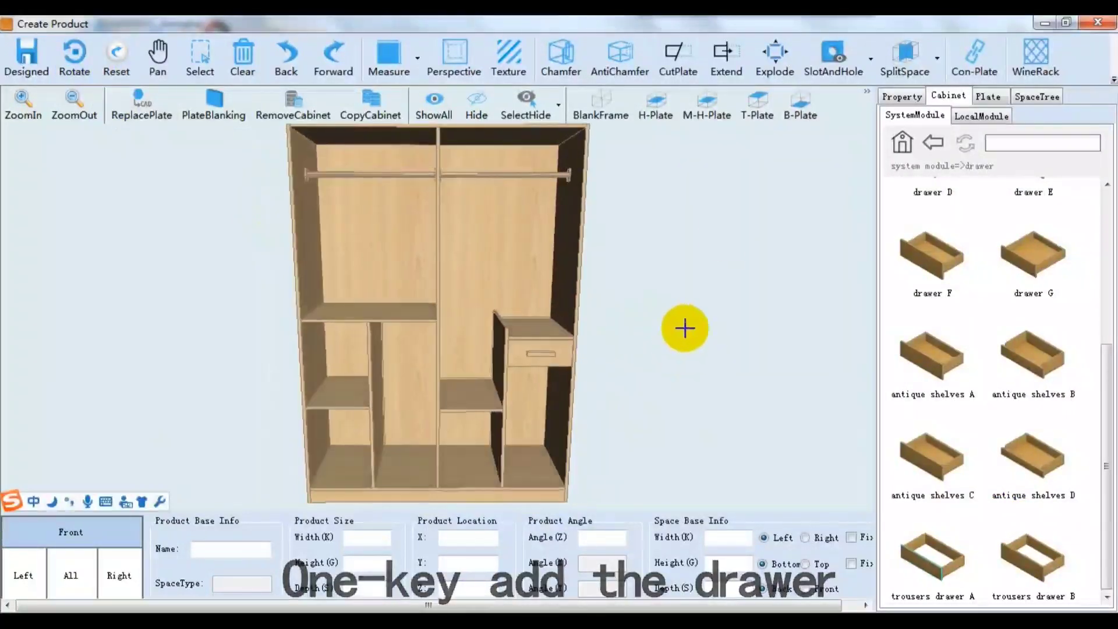
- Examine the wardrobe in an exploded view, rotate it, restore the assembly and close the explosion window
{"action": "left_click", "coordinate": [758, 59]}
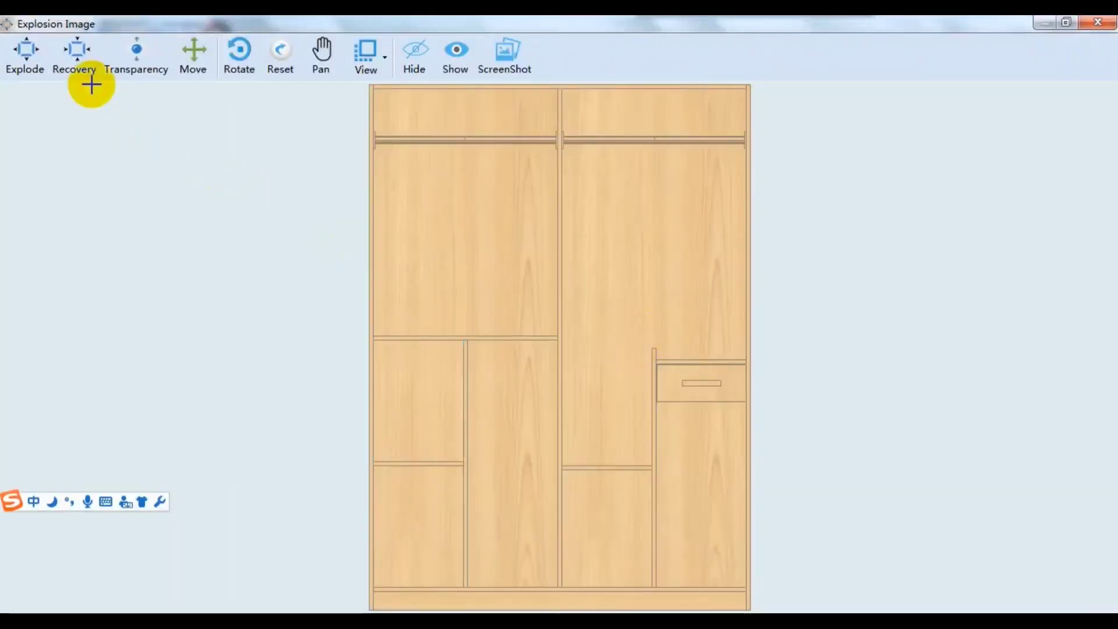
{"action": "left_click", "coordinate": [25, 64]}
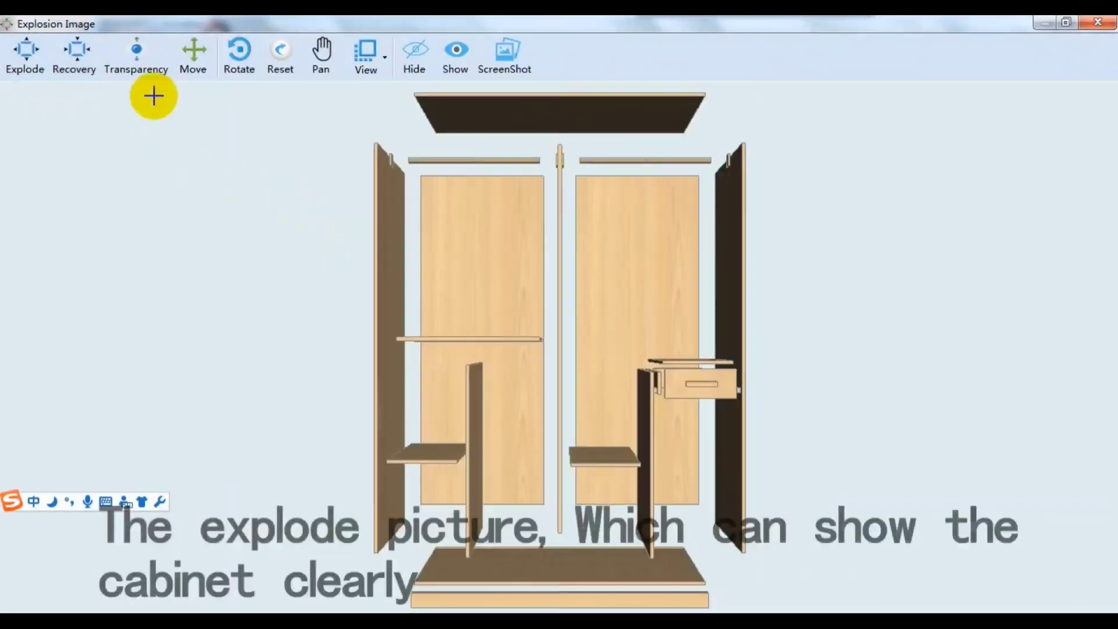
{"action": "left_click", "coordinate": [237, 50]}
{"action": "mouse_move", "coordinate": [276, 307]}
{"action": "left_mouse_down"}
{"action": "mouse_move", "coordinate": [444, 317]}
{"action": "mouse_move", "coordinate": [252, 316]}
{"action": "mouse_move", "coordinate": [373, 320]}
{"action": "mouse_move", "coordinate": [267, 317]}
{"action": "left_mouse_up"}
{"action": "left_click", "coordinate": [74, 51]}
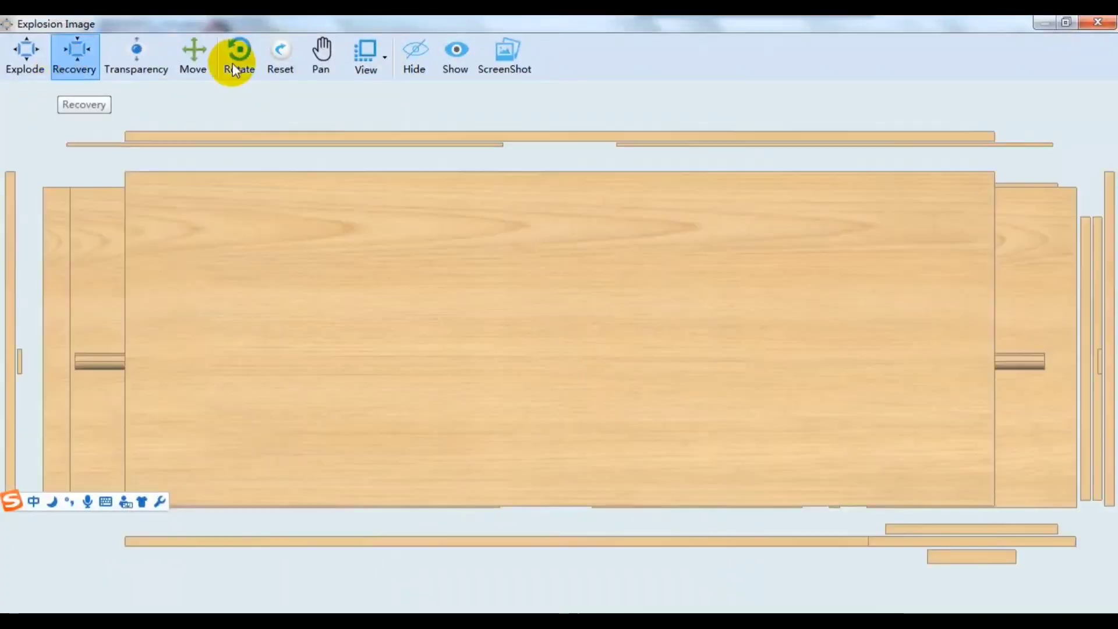
{"action": "left_click", "coordinate": [1097, 24]}
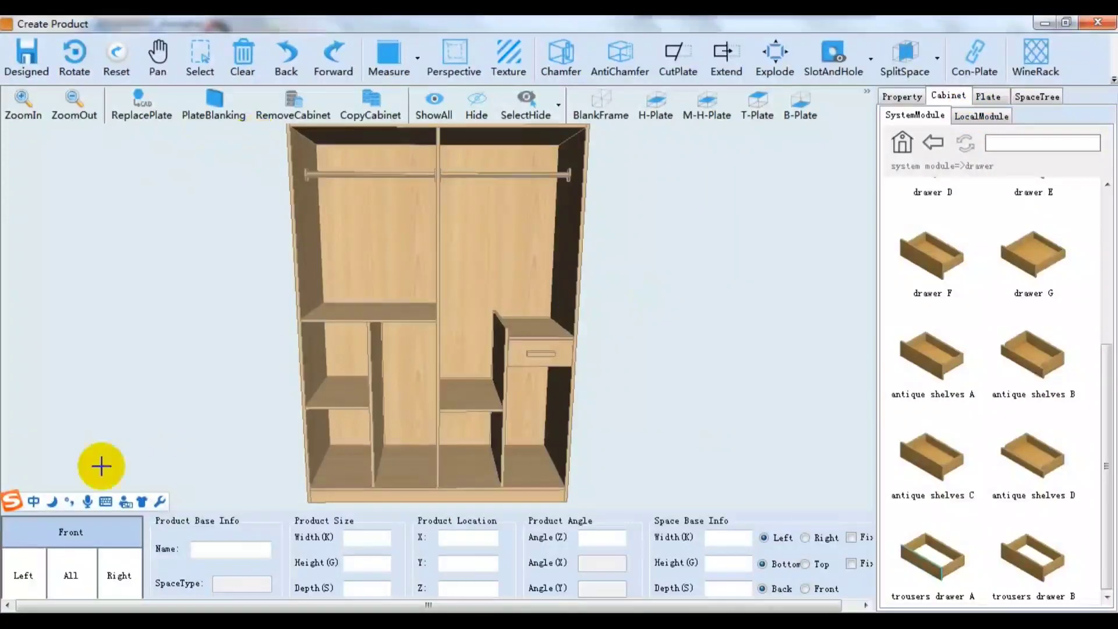
- Add a left front bevel shaped cabinet from the system library against the wardrobe's right side plate
{"action": "left_click", "coordinate": [70, 573]}
{"action": "right_click", "coordinate": [542, 344]}
{"action": "left_click", "coordinate": [946, 97]}
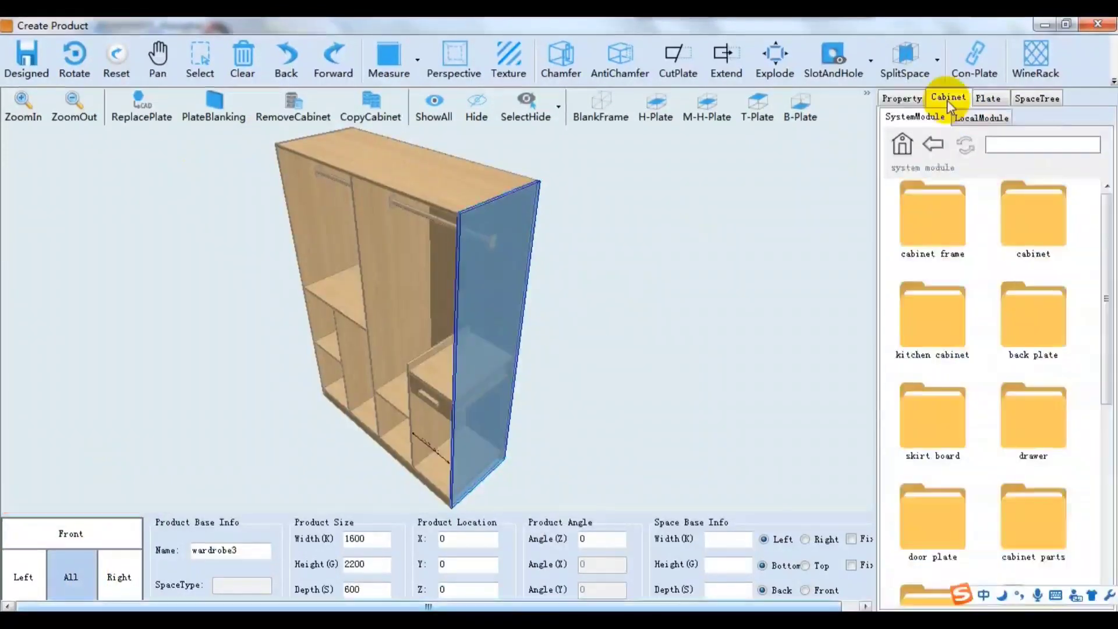
{"action": "scroll", "coordinate": [976, 341], "scroll_direction": "down", "scroll_amount": 3}
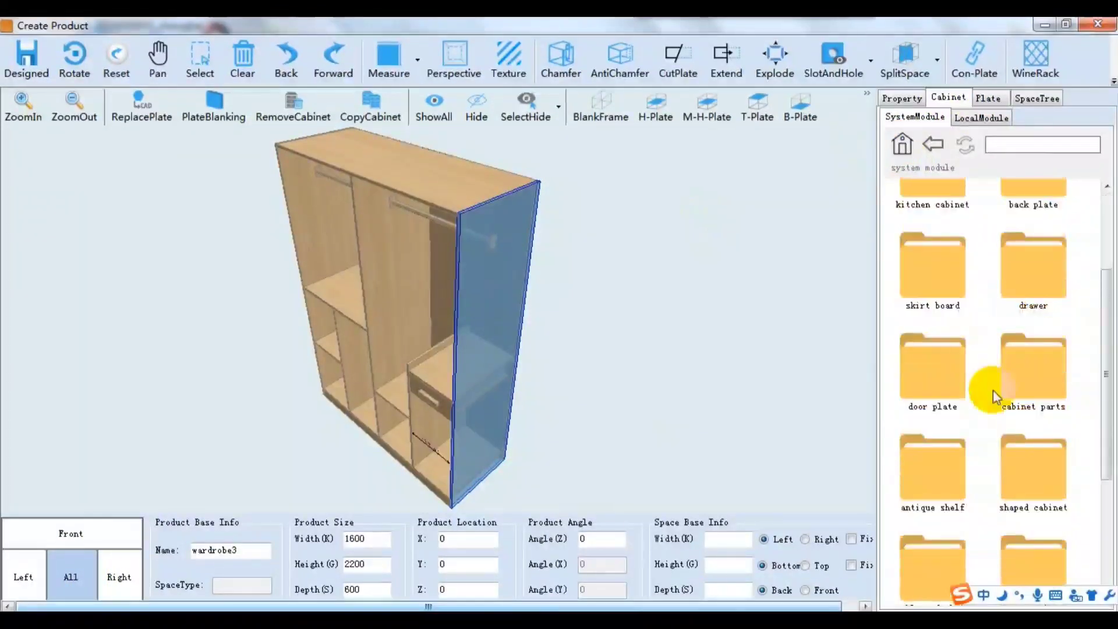
{"action": "double_click", "coordinate": [1030, 479]}
{"action": "scroll", "coordinate": [947, 263], "scroll_direction": "down", "scroll_amount": 6}
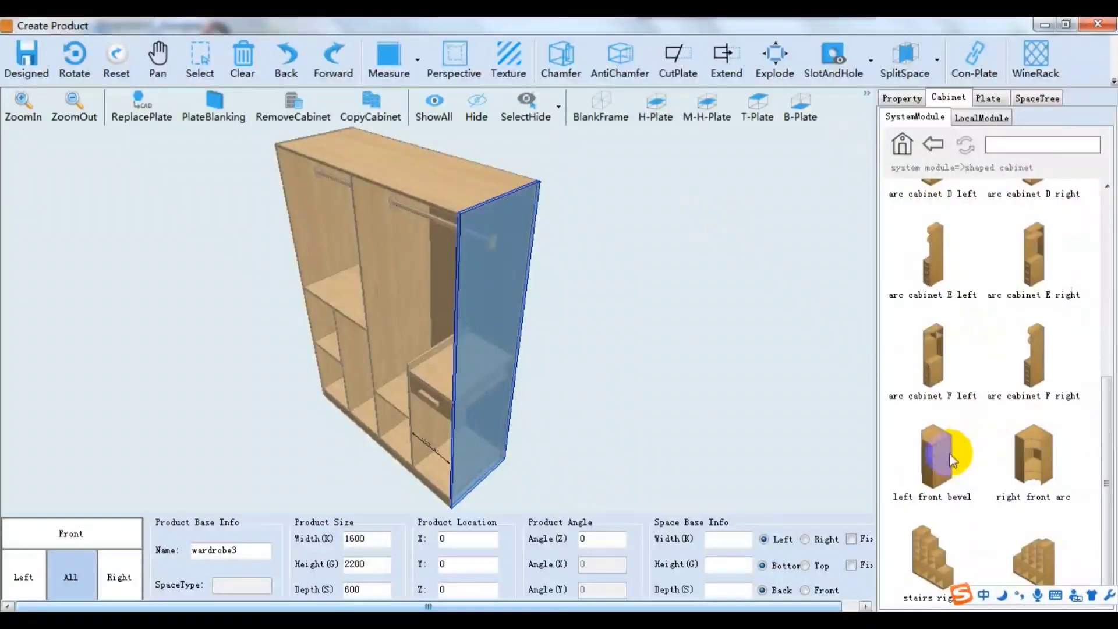
{"action": "left_click_drag", "start_coordinate": [937, 454], "coordinate": [519, 381]}
- Attach a 1 middle plate top closing bar frame to the bevel cabinet's front plate, oriented TowardLeft
{"action": "left_click", "coordinate": [422, 321]}
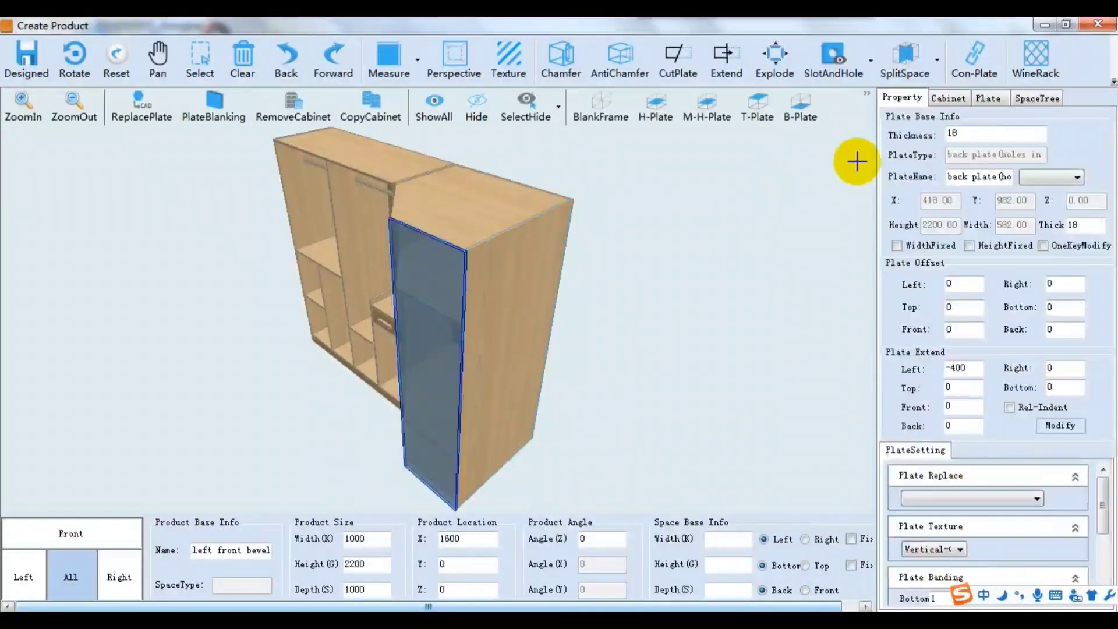
{"action": "left_click", "coordinate": [948, 97]}
{"action": "left_click", "coordinate": [913, 147]}
{"action": "double_click", "coordinate": [915, 227]}
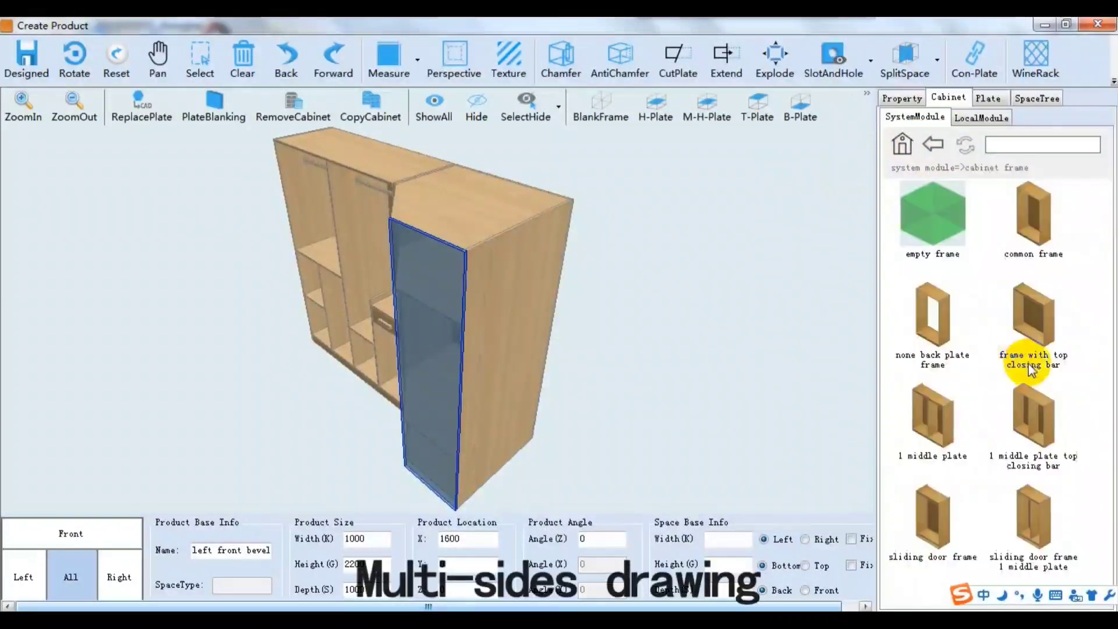
{"action": "left_click_drag", "start_coordinate": [1033, 414], "coordinate": [635, 305]}
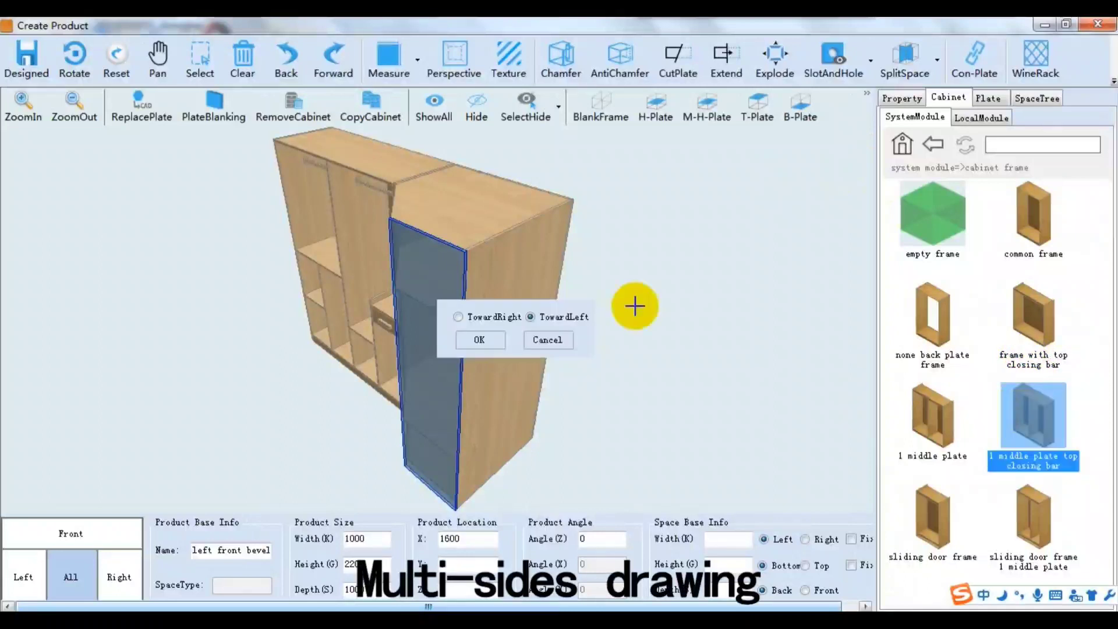
{"action": "left_click", "coordinate": [473, 343]}
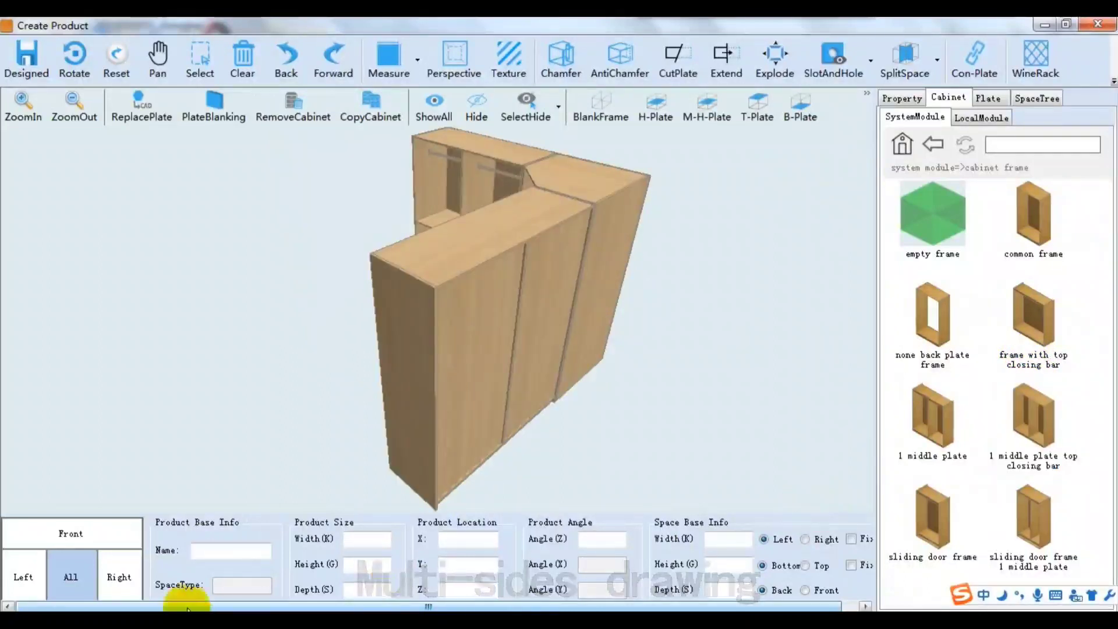
- In the left view, divide the new frame's left compartment into four equal spaces with horizontal plates
{"action": "left_click", "coordinate": [30, 569]}
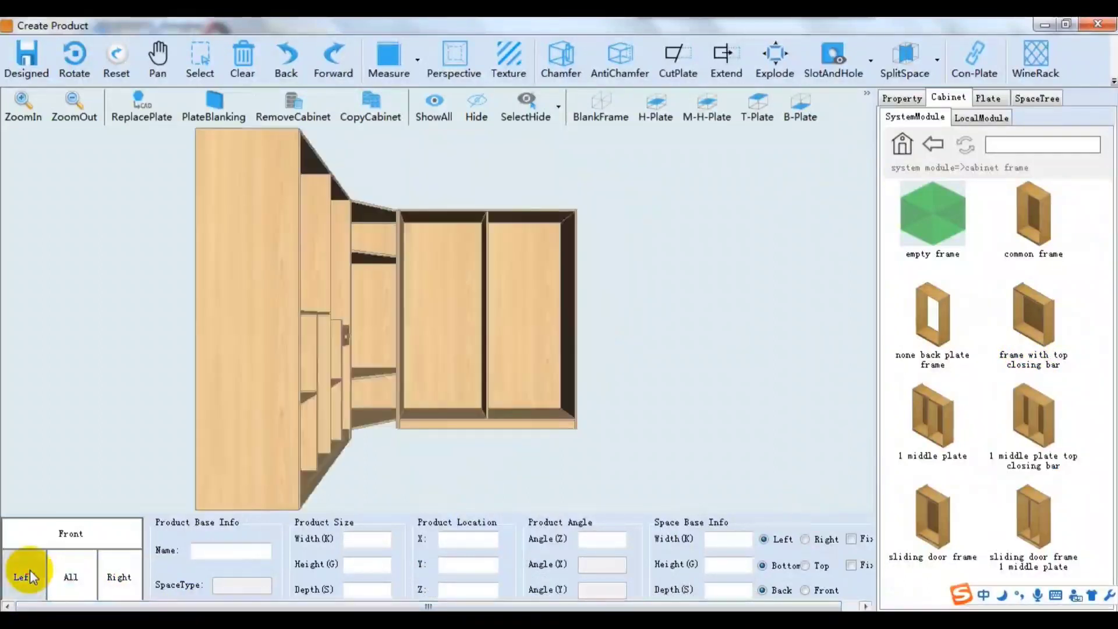
{"action": "left_click", "coordinate": [442, 345]}
{"action": "left_click", "coordinate": [652, 119]}
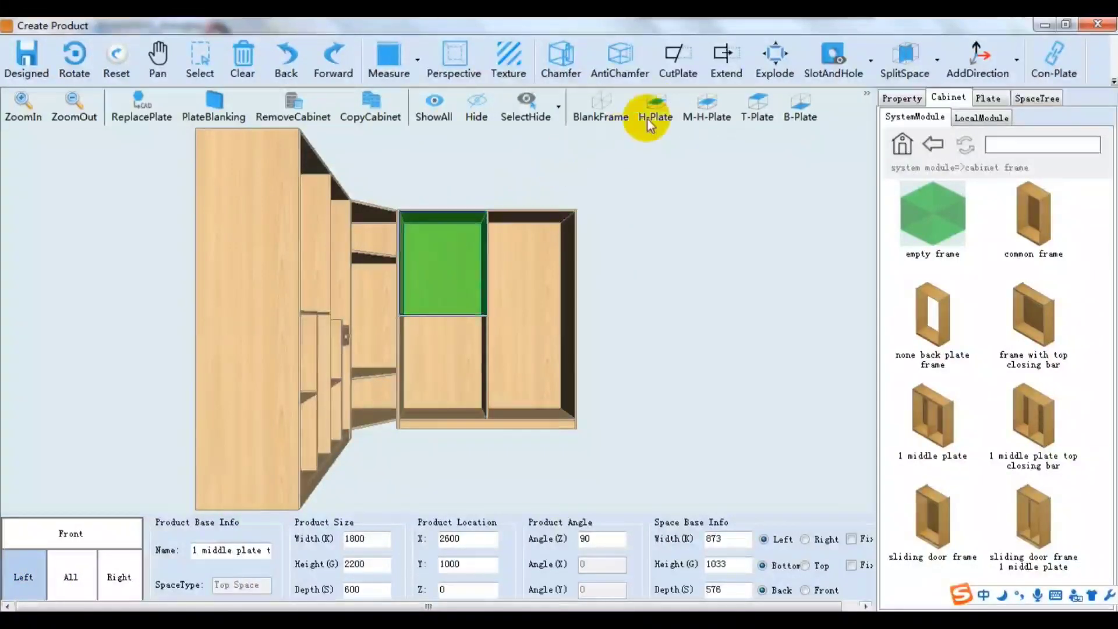
{"action": "left_click", "coordinate": [443, 352]}
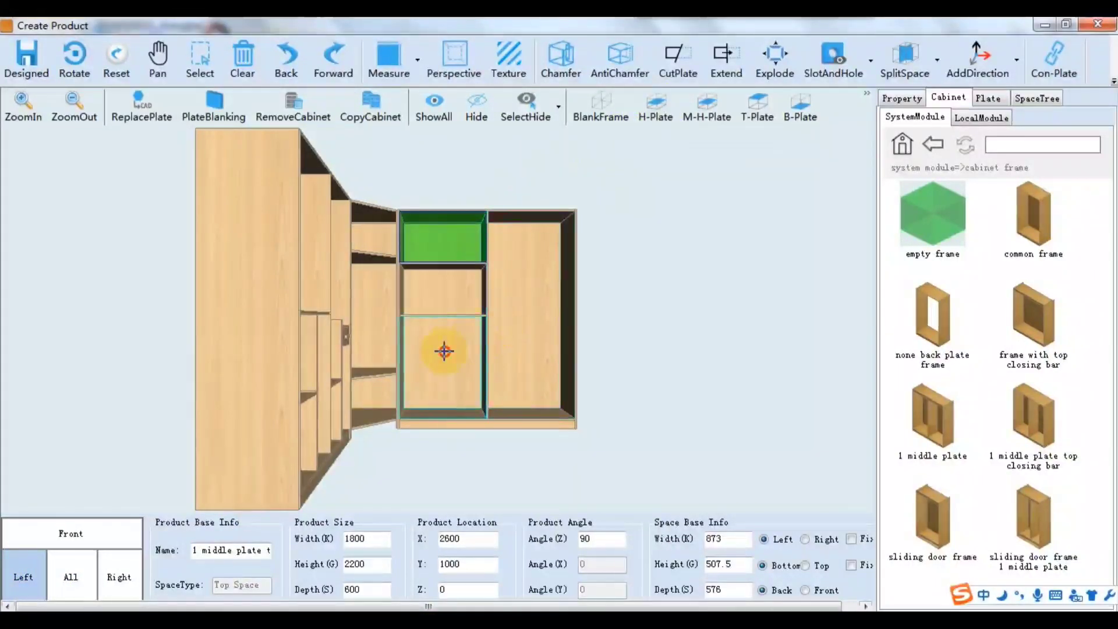
{"action": "left_click", "coordinate": [654, 116]}
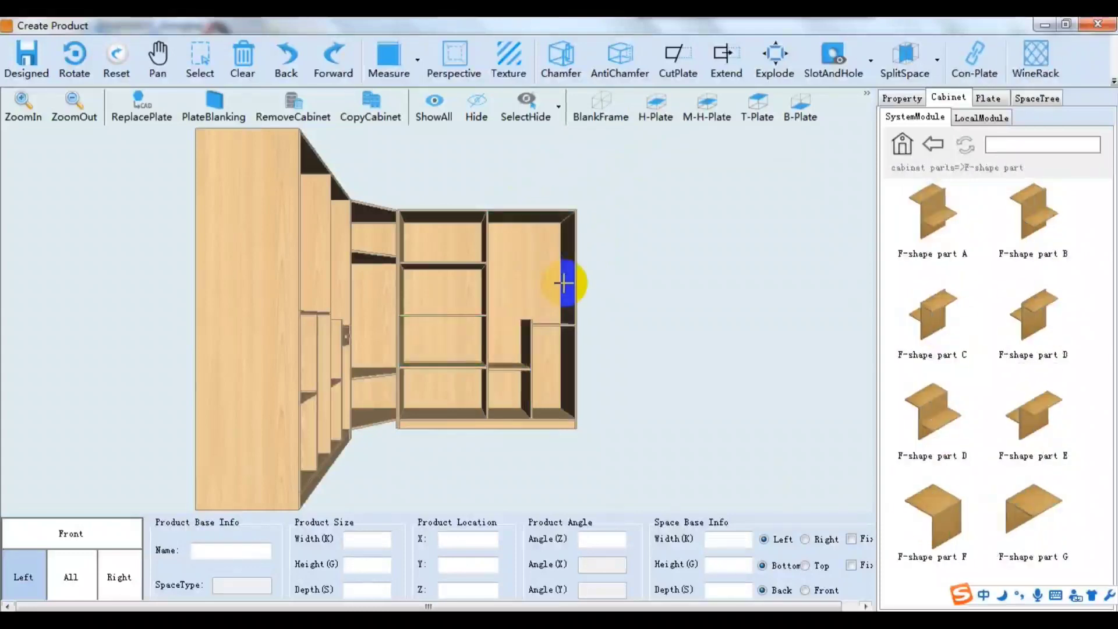
- Add a clothes rod to the space above the F-shape part in the new frame's right compartment
{"action": "left_click", "coordinate": [536, 262]}
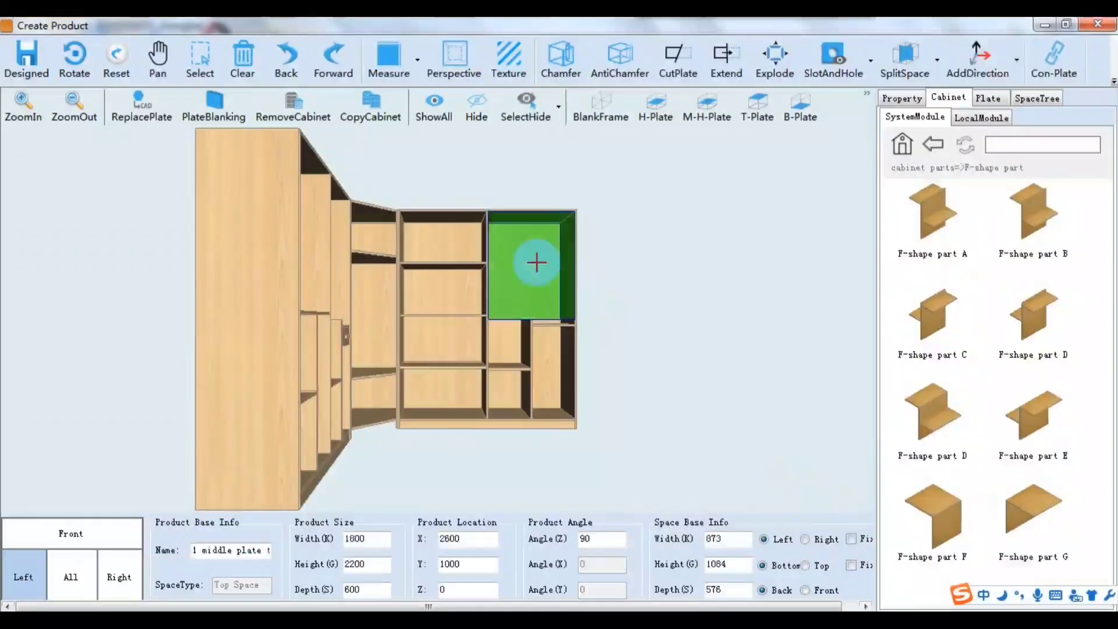
{"action": "left_click", "coordinate": [1111, 82]}
{"action": "left_click", "coordinate": [1073, 112]}
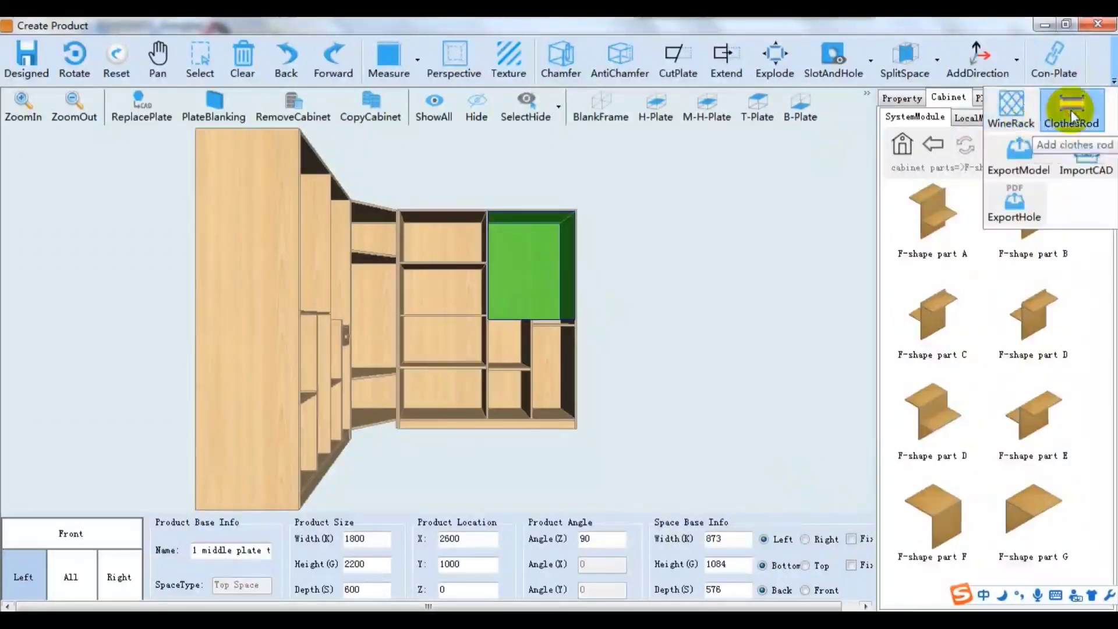
{"action": "left_click", "coordinate": [495, 372]}
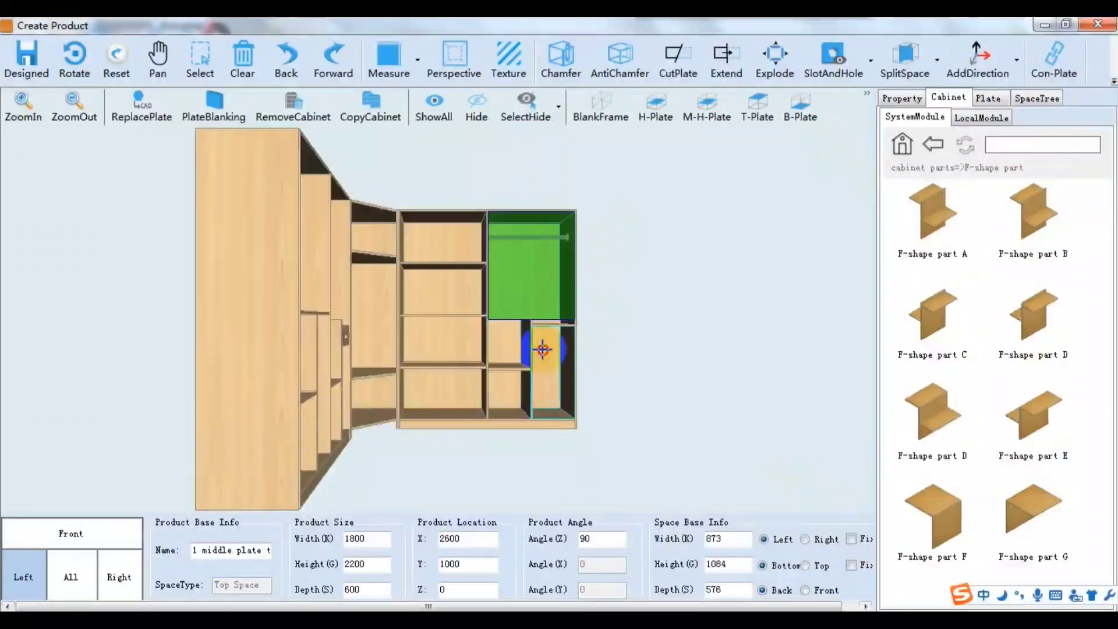
- Insert a drawer from the system drawer library under the F-shape part's upper shelf in the new frame
{"action": "left_click", "coordinate": [541, 350]}
{"action": "left_click", "coordinate": [906, 156]}
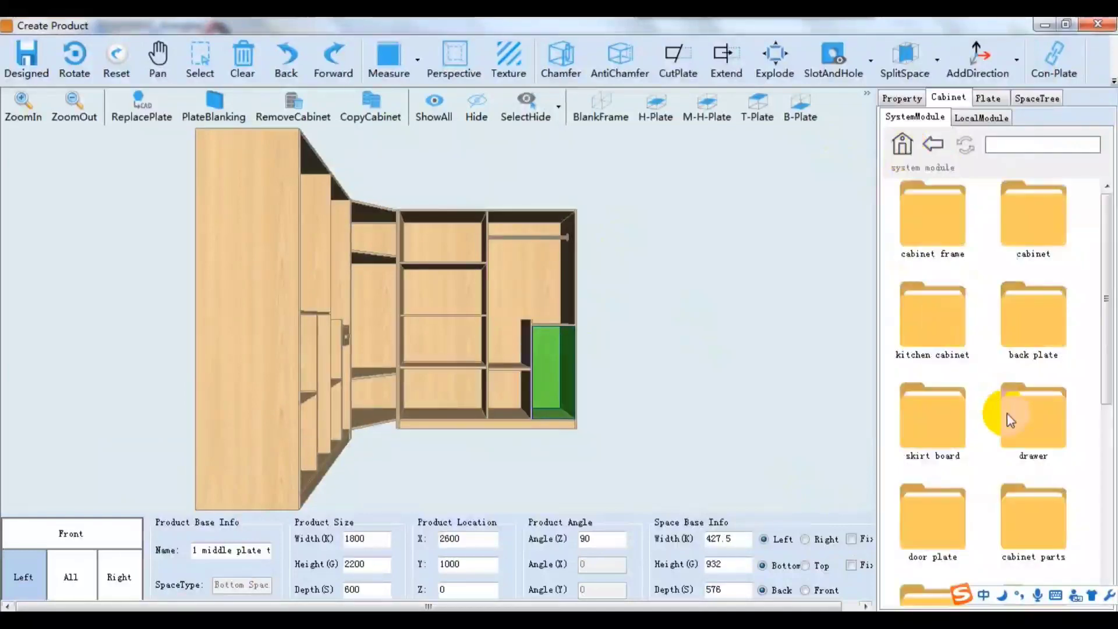
{"action": "double_click", "coordinate": [1008, 414]}
{"action": "double_click", "coordinate": [1022, 418]}
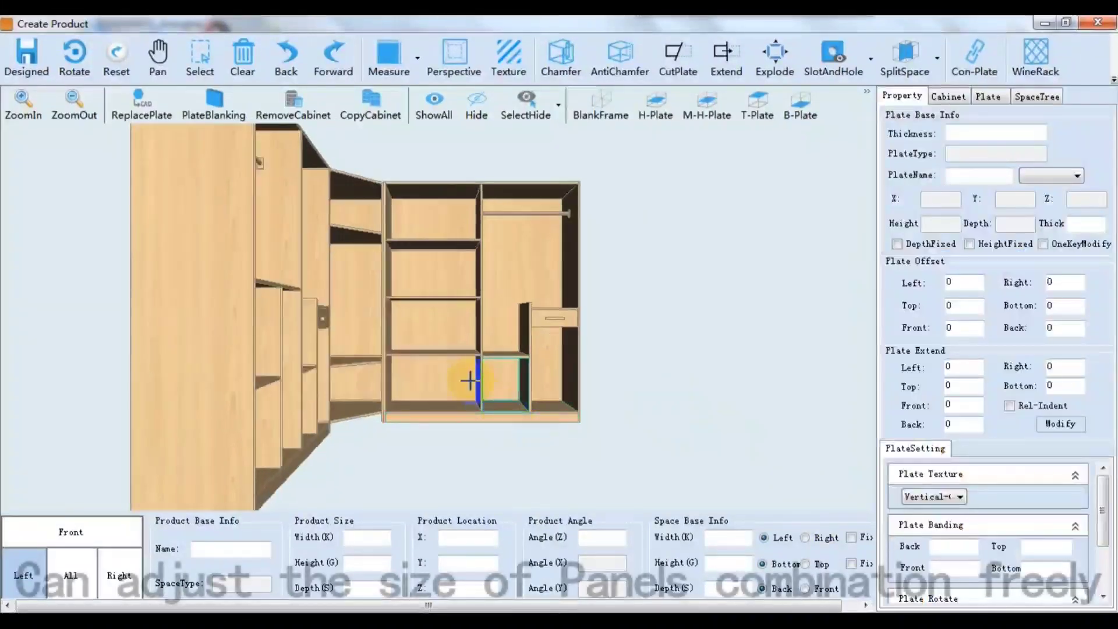
- Reduce the left compartment's width in the new frame so its middle plate moves towards the corner cabinet
{"action": "left_click", "coordinate": [433, 382]}
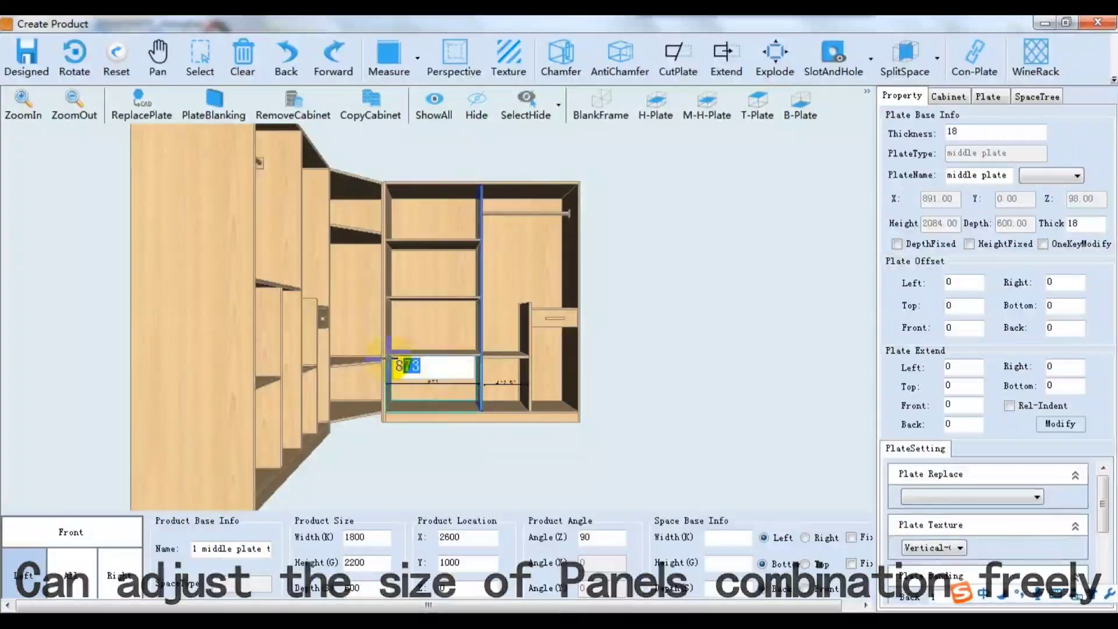
{"action": "type", "text": "75"}
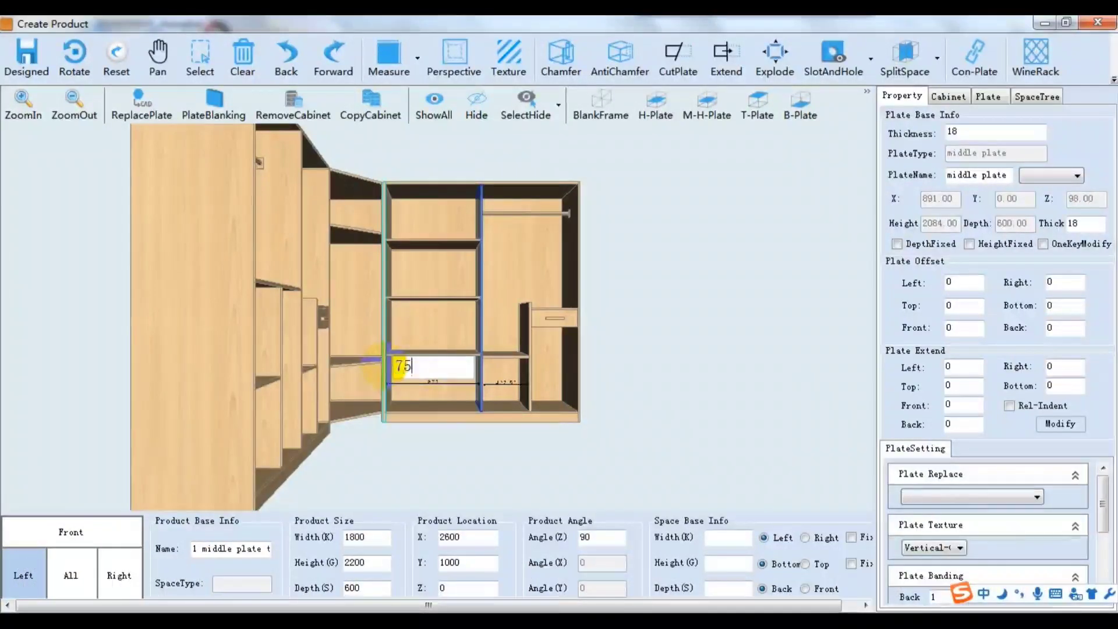
{"action": "key", "text": "Return"}
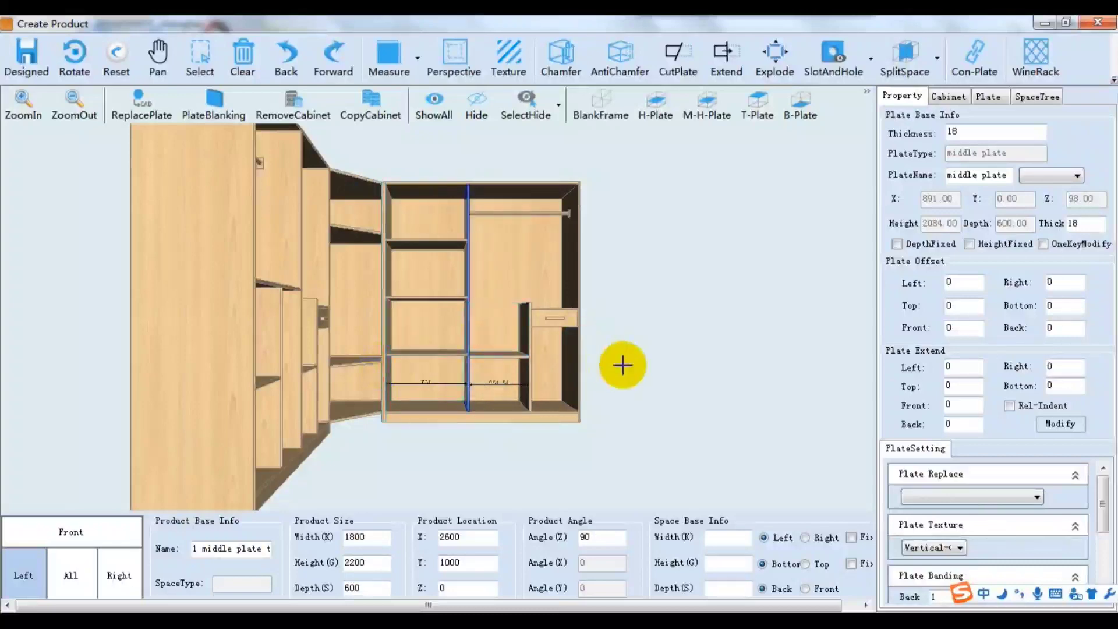
{"action": "left_click", "coordinate": [75, 54]}
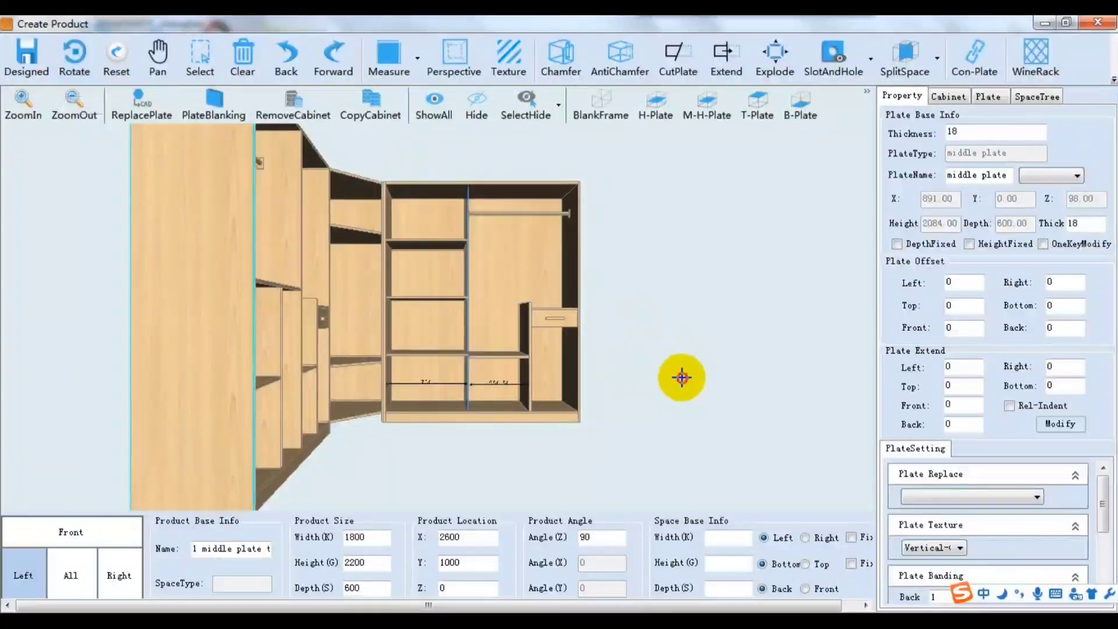
{"action": "left_click_drag", "start_coordinate": [681, 377], "coordinate": [499, 369]}
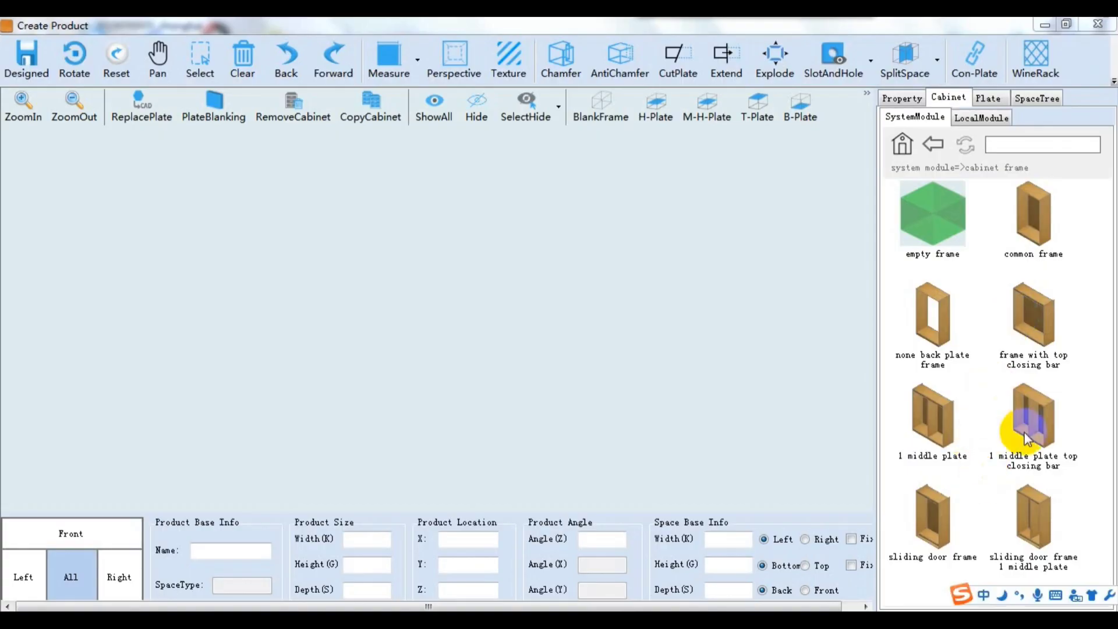
- In the empty design, place two 1 middle plate top closing bar frames side by side
{"action": "left_click_drag", "start_coordinate": [1026, 438], "coordinate": [522, 367]}
{"action": "left_click", "coordinate": [500, 344]}
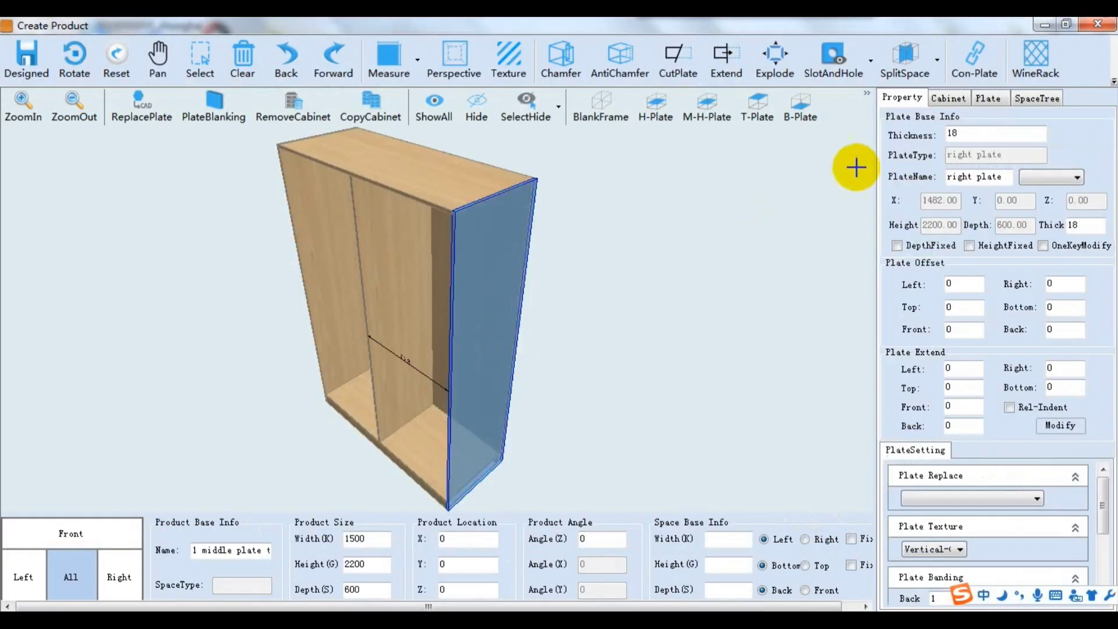
{"action": "left_click", "coordinate": [959, 98]}
{"action": "left_click_drag", "start_coordinate": [1030, 385], "coordinate": [844, 508]}
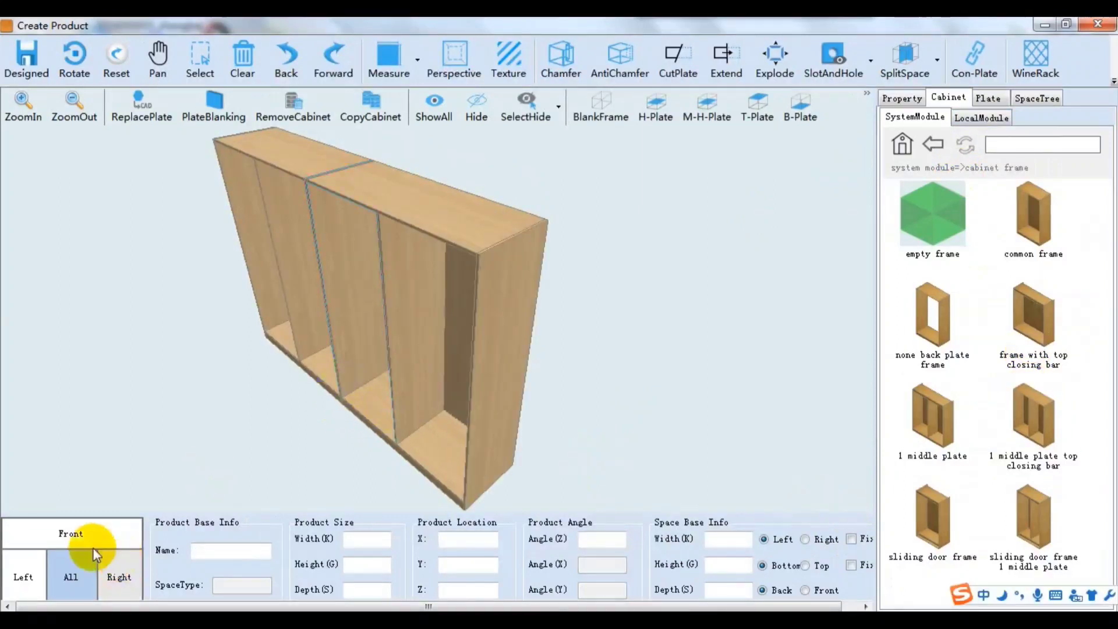
- Select the left cabinet's entire interior in the front view and start adding a 2 door swing door to it
{"action": "left_click", "coordinate": [93, 546]}
{"action": "left_click", "coordinate": [250, 318]}
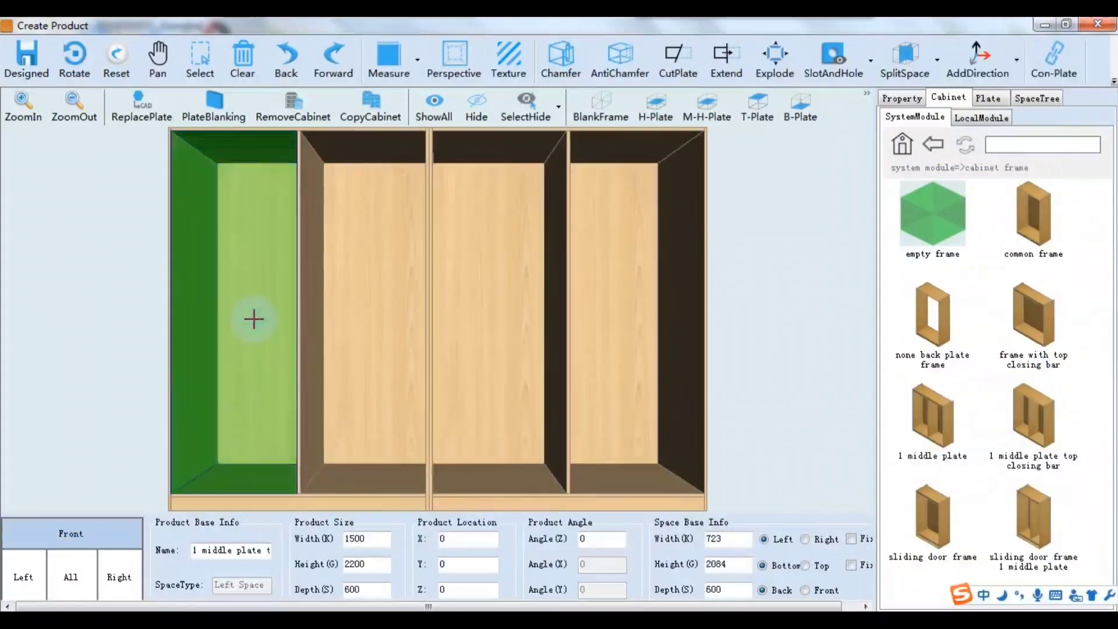
{"action": "left_click", "coordinate": [254, 319]}
{"action": "left_click", "coordinate": [902, 146]}
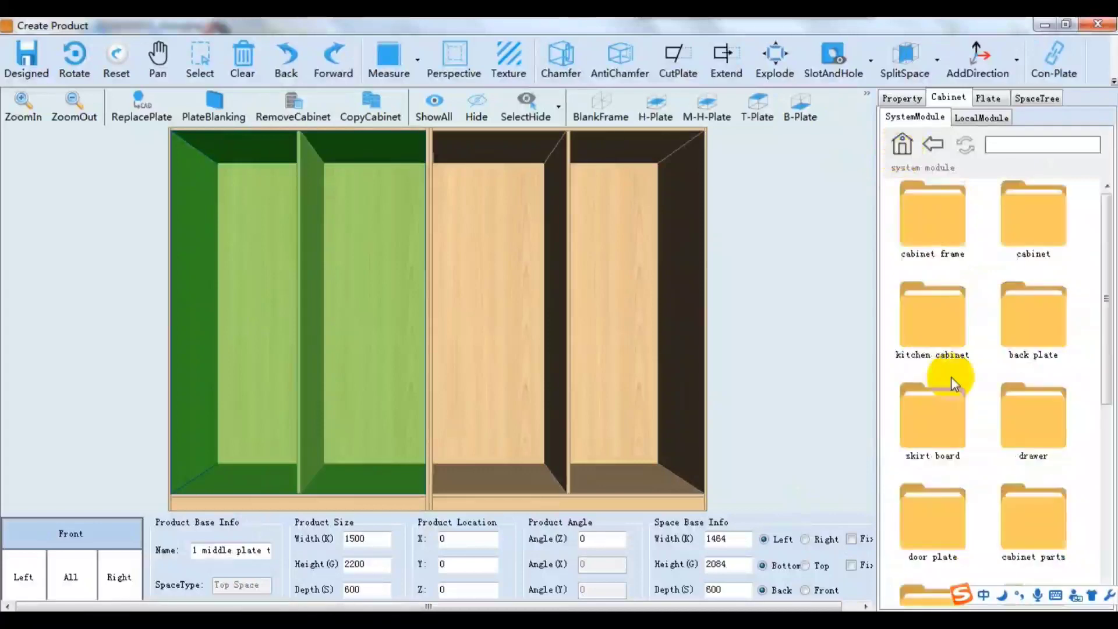
{"action": "double_click", "coordinate": [931, 530]}
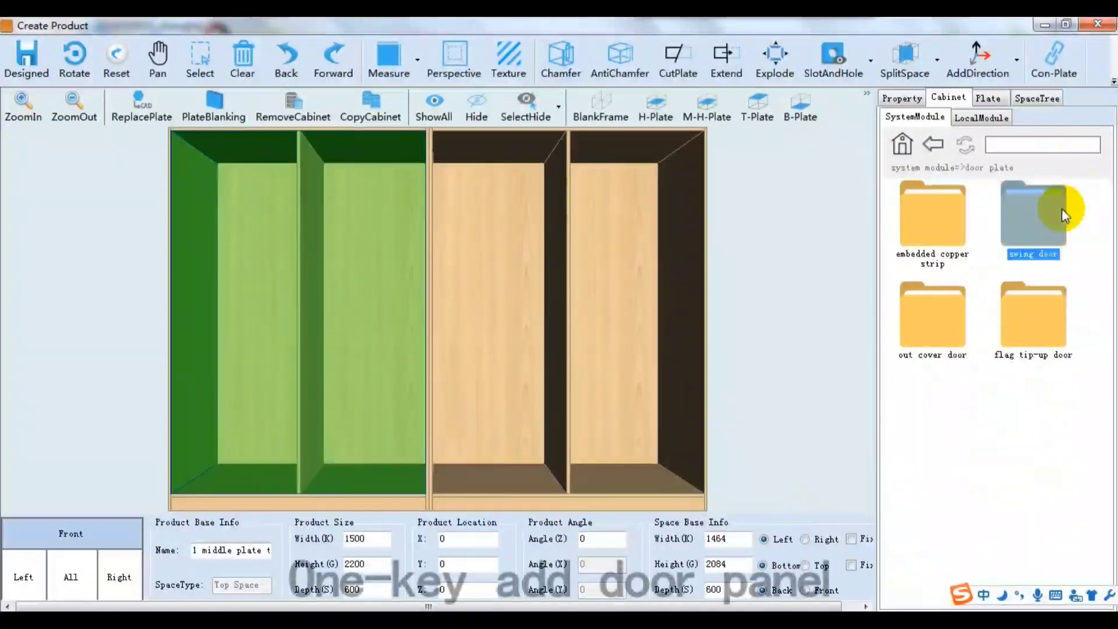
{"action": "double_click", "coordinate": [1043, 209]}
{"action": "double_click", "coordinate": [1042, 213]}
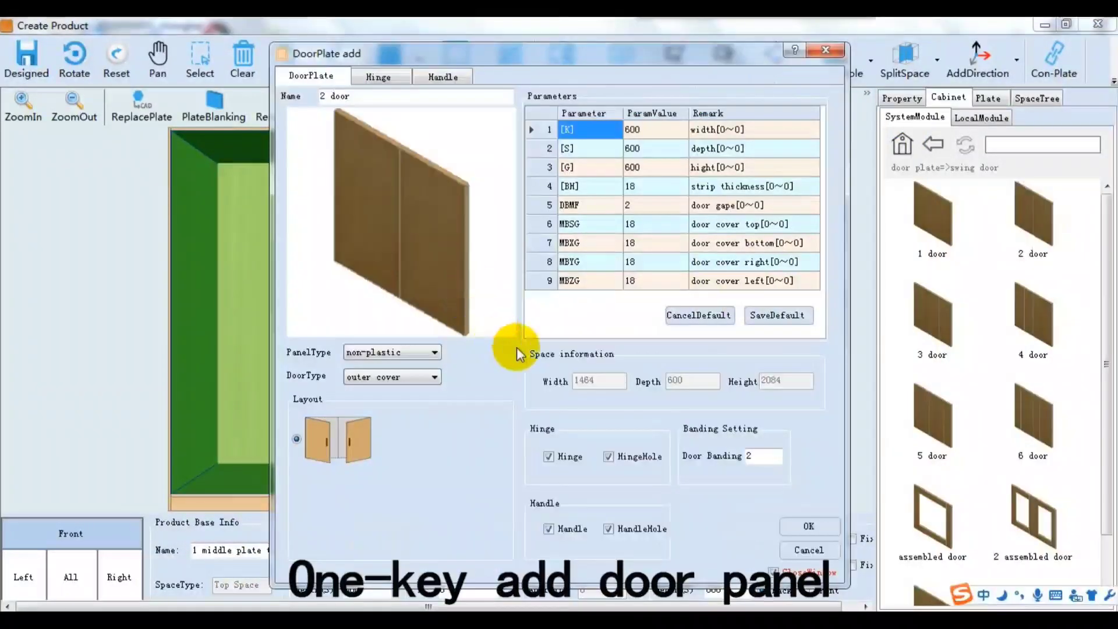
- Set the door cover left to 9, choose the single handle type, and add the two swing doors to the left cabinet
{"action": "left_click", "coordinate": [384, 81]}
{"action": "left_click", "coordinate": [323, 77]}
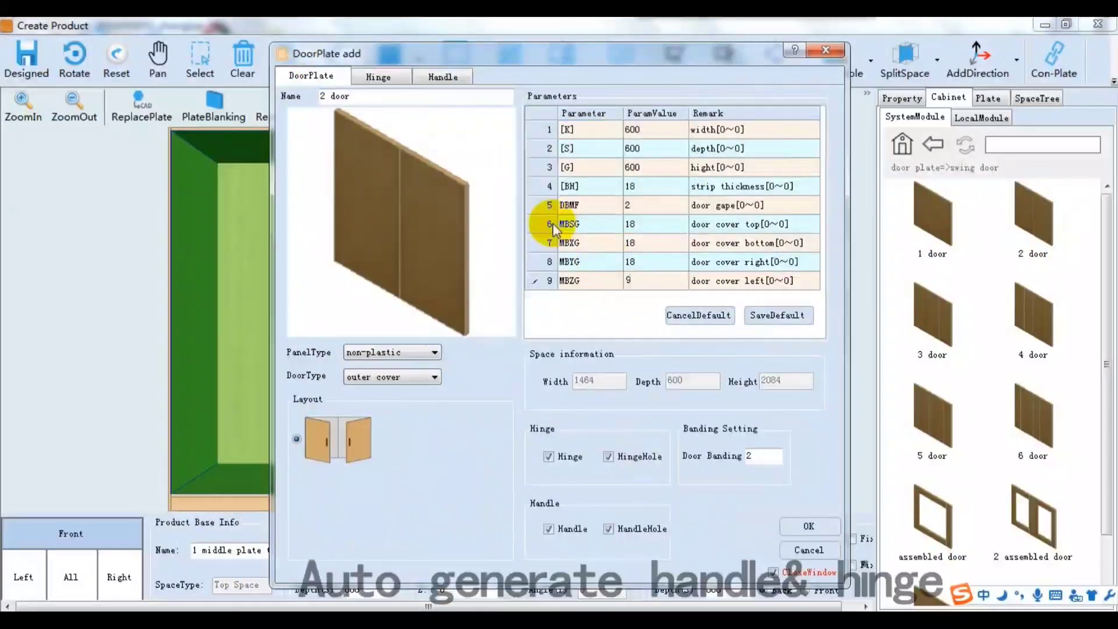
{"action": "left_click", "coordinate": [439, 74]}
{"action": "left_click", "coordinate": [438, 105]}
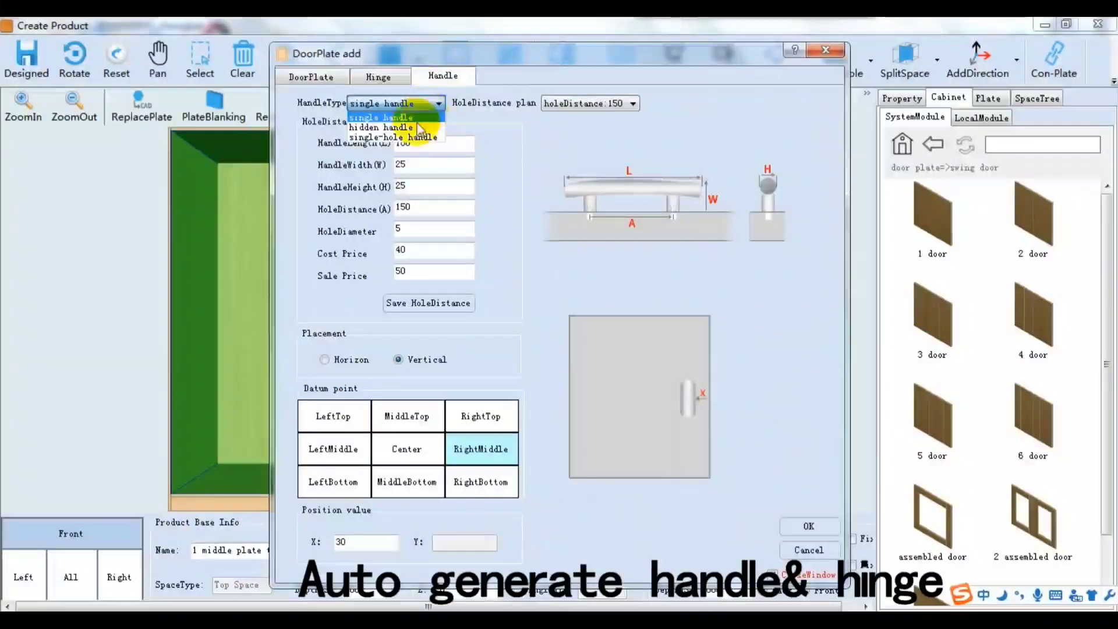
{"action": "left_click", "coordinate": [423, 125]}
{"action": "left_click", "coordinate": [428, 105]}
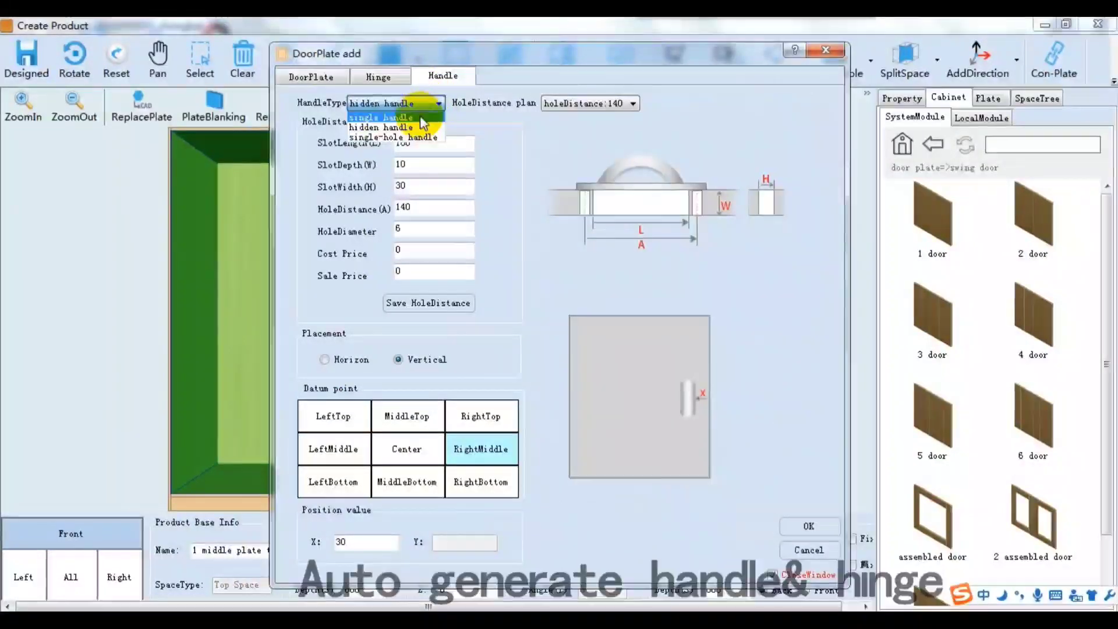
{"action": "left_click", "coordinate": [429, 122]}
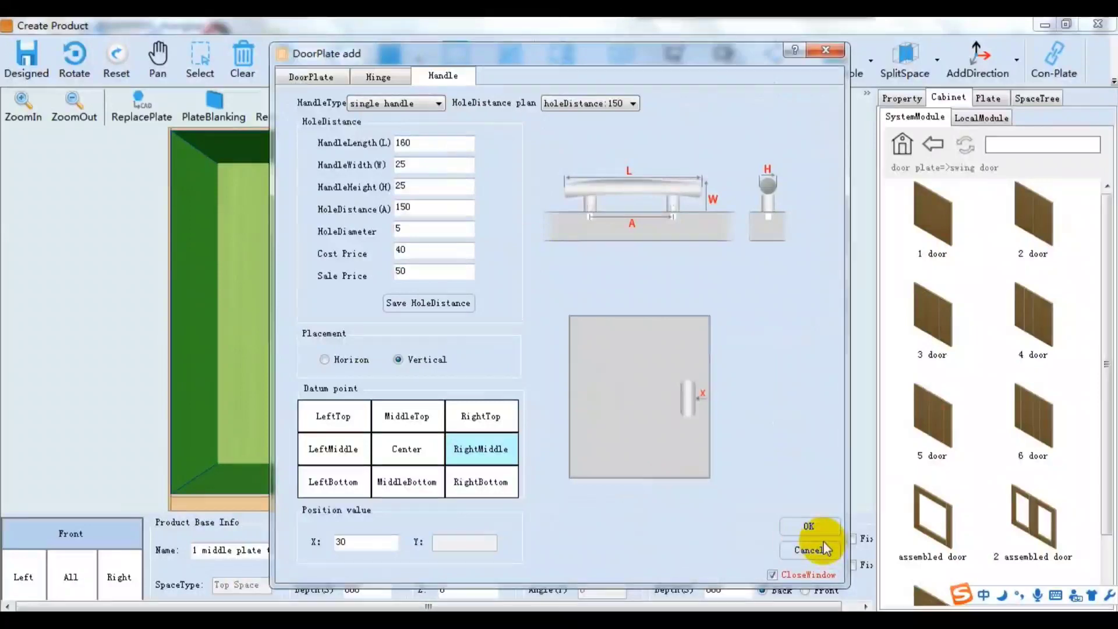
{"action": "left_click", "coordinate": [809, 526]}
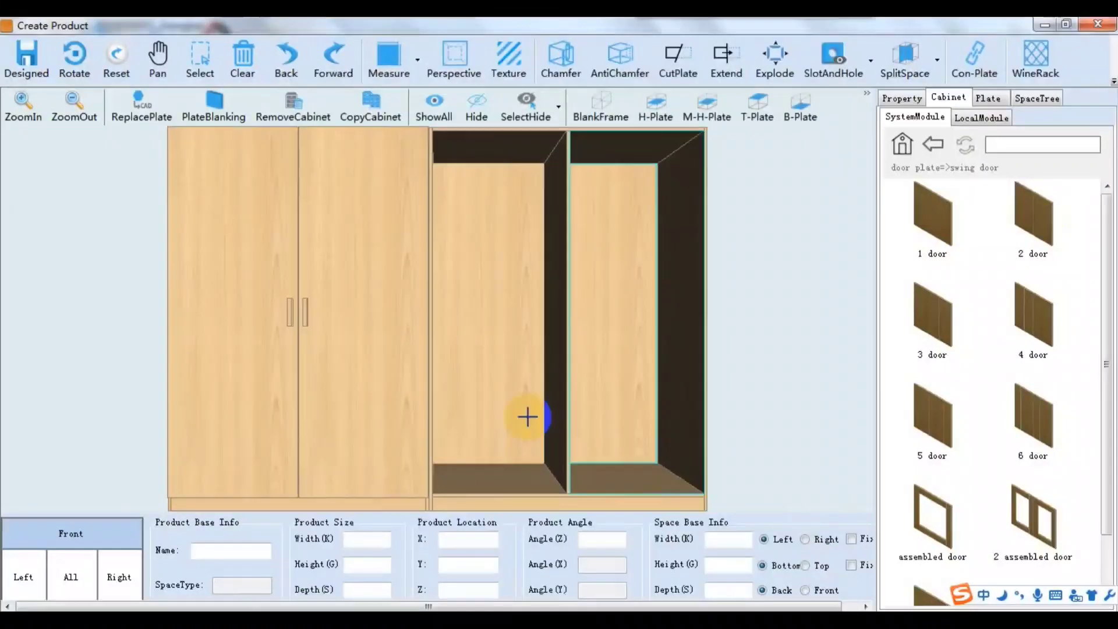
- Select the right cabinet's entire interior and add a 2 door swing door with outer cover to it
{"action": "left_click", "coordinate": [506, 383]}
{"action": "left_click", "coordinate": [509, 386]}
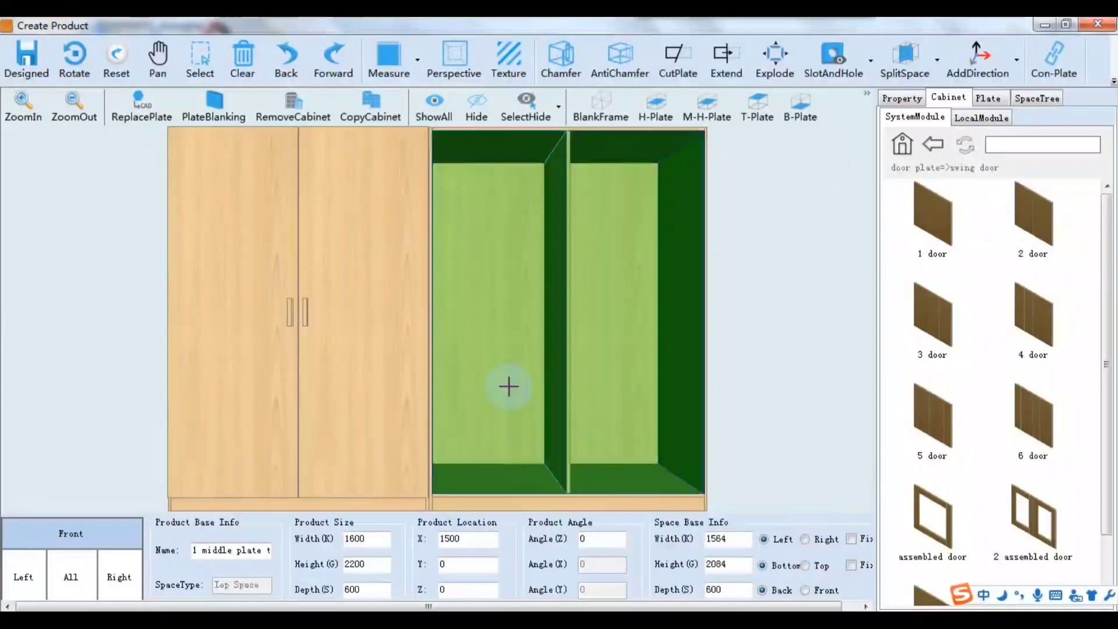
{"action": "double_click", "coordinate": [1012, 228]}
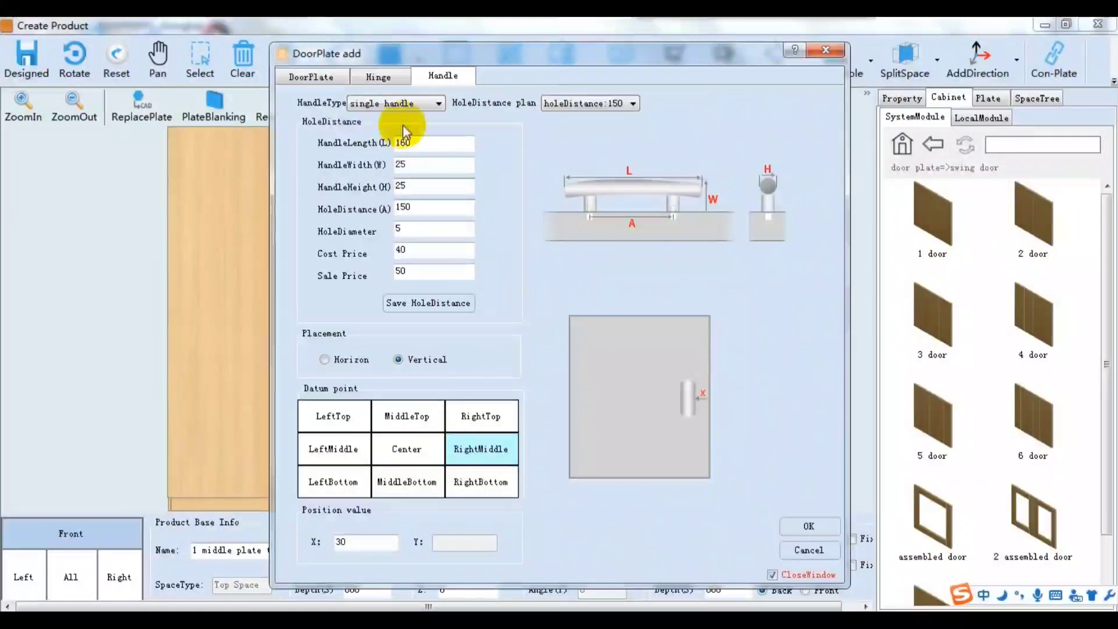
{"action": "left_click", "coordinate": [307, 77]}
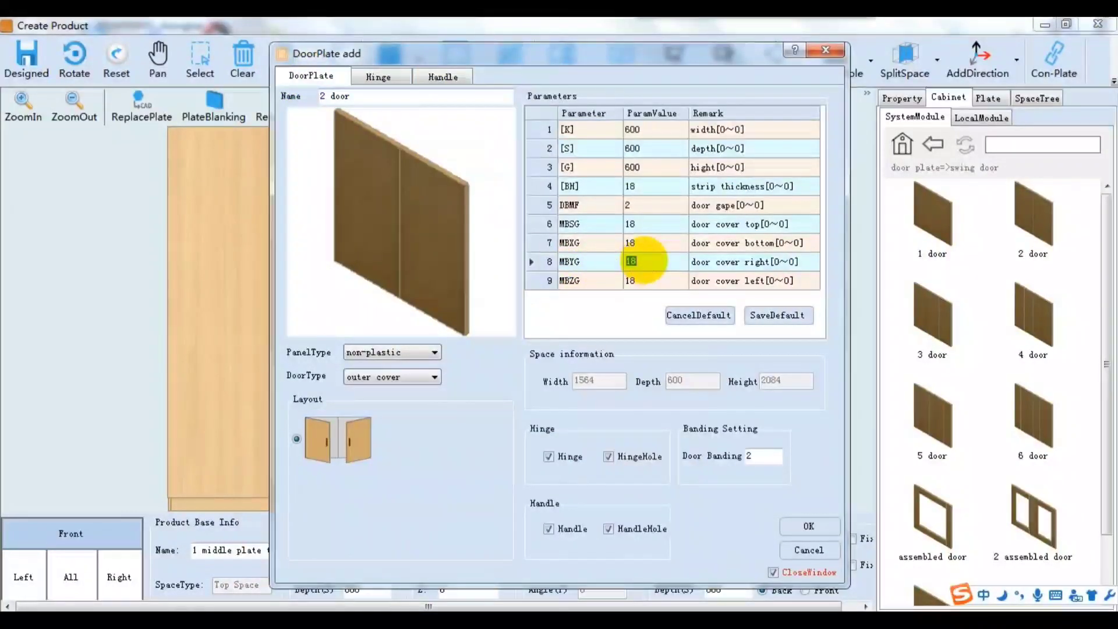
{"action": "left_click", "coordinate": [819, 530]}
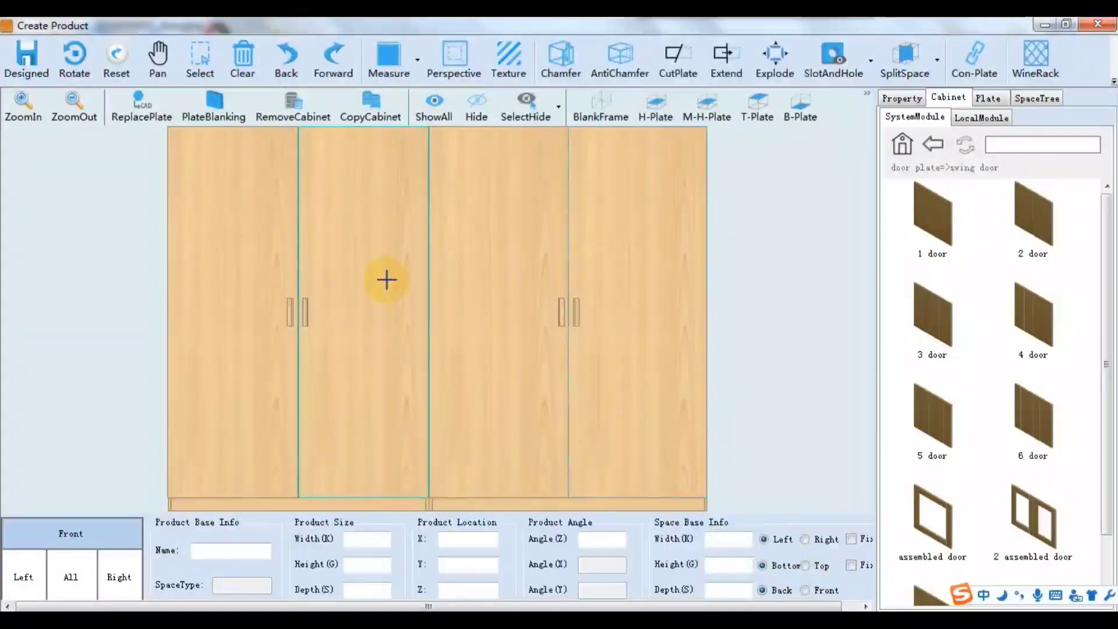
- Incline-cut the left cabinet's upper outer corner from its top plate, with cut width 900, cut height 1000 and thickness 18
{"action": "left_click_drag", "start_coordinate": [184, 281], "coordinate": [79, 478]}
{"action": "left_click", "coordinate": [70, 576]}
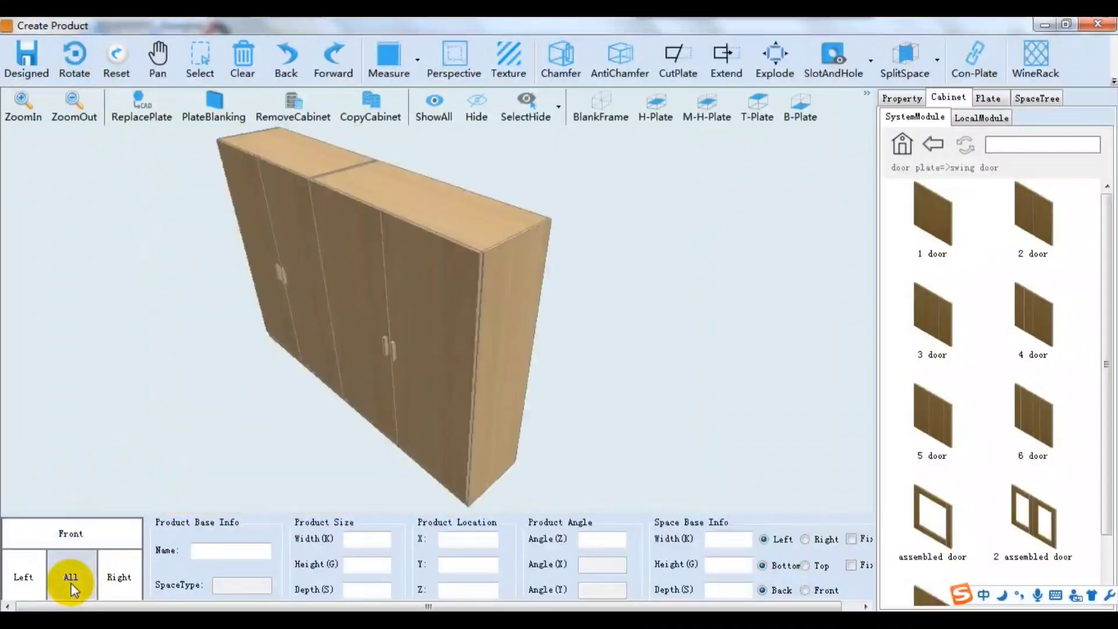
{"action": "left_click", "coordinate": [298, 161]}
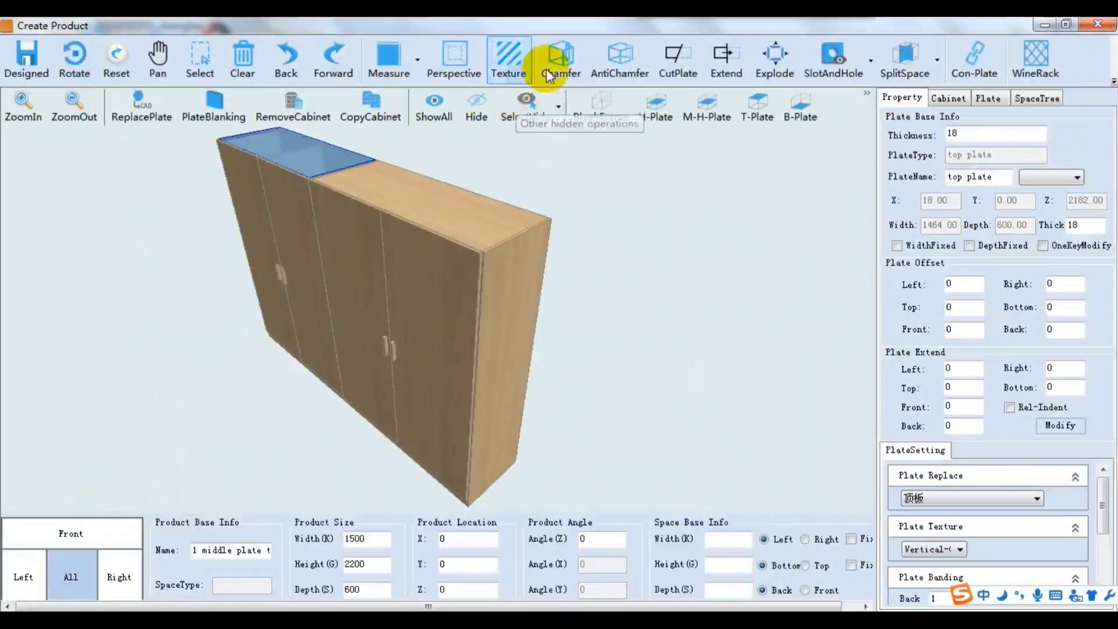
{"action": "left_click", "coordinate": [560, 58]}
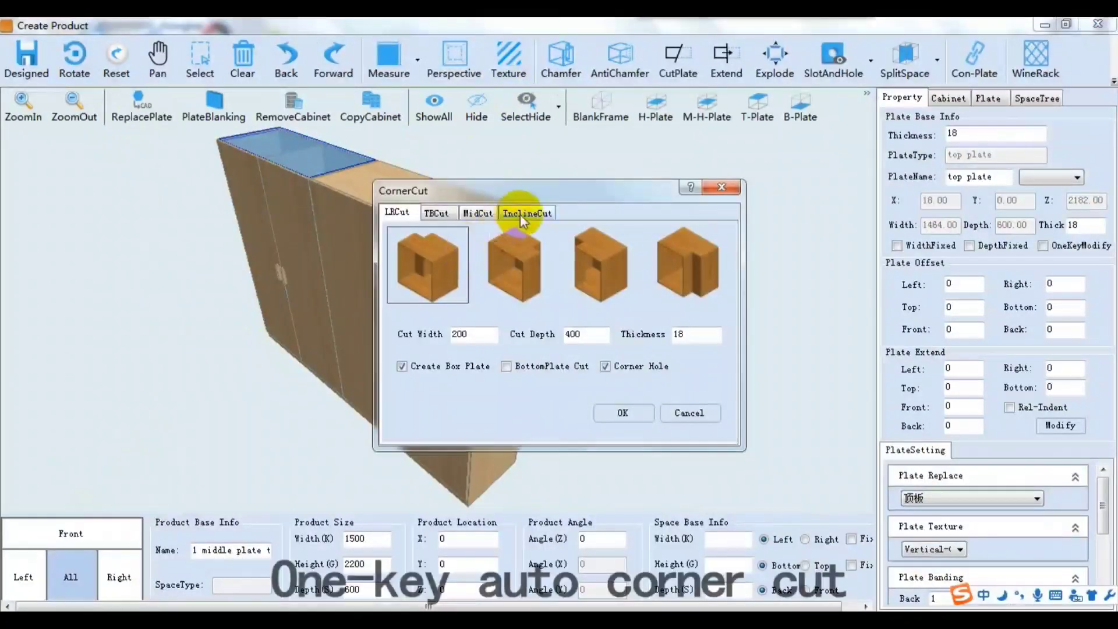
{"action": "left_click", "coordinate": [524, 213]}
{"action": "left_click", "coordinate": [427, 271]}
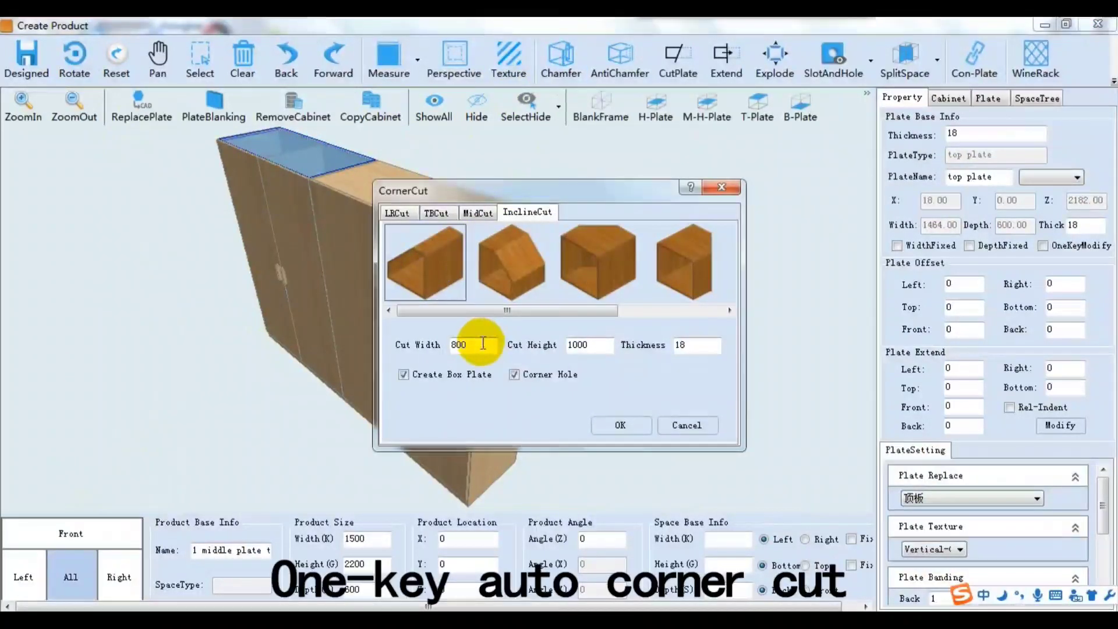
{"action": "type", "text": "900"}
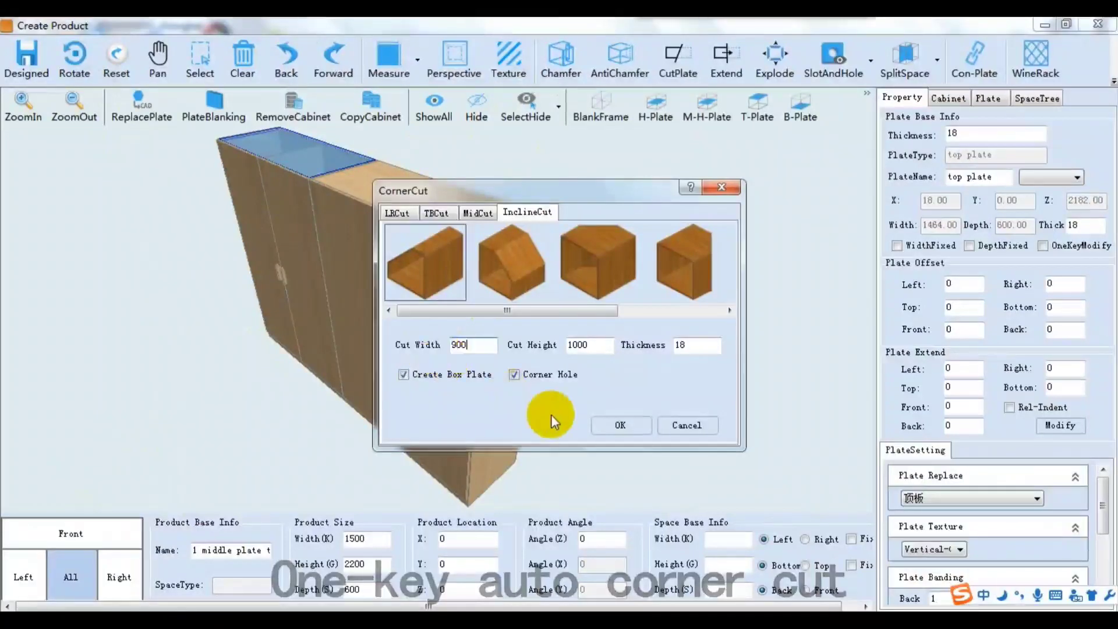
{"action": "left_click", "coordinate": [637, 432]}
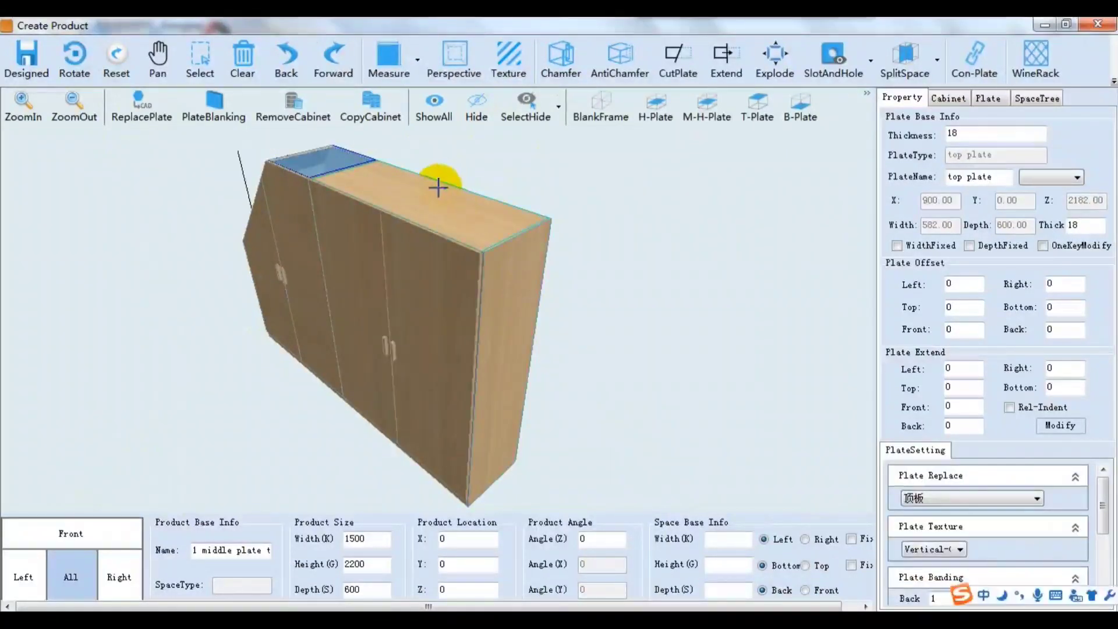
- Cut the right cabinet's rear right corner with an LRCut of width 200, depth 400 and thickness 18
{"action": "left_click", "coordinate": [435, 207]}
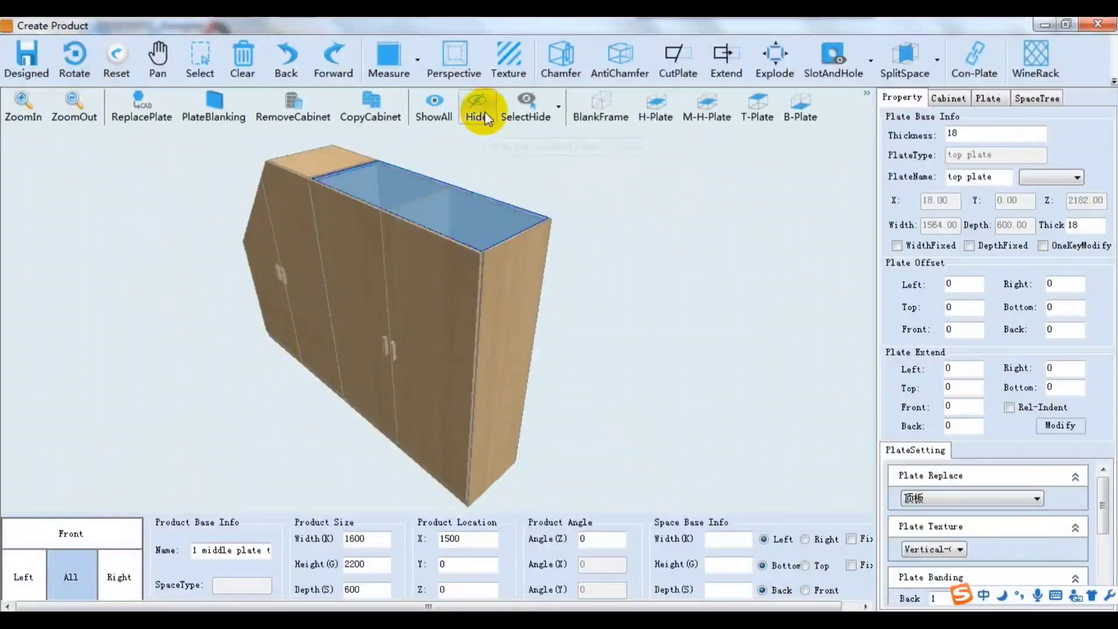
{"action": "left_click", "coordinate": [559, 55]}
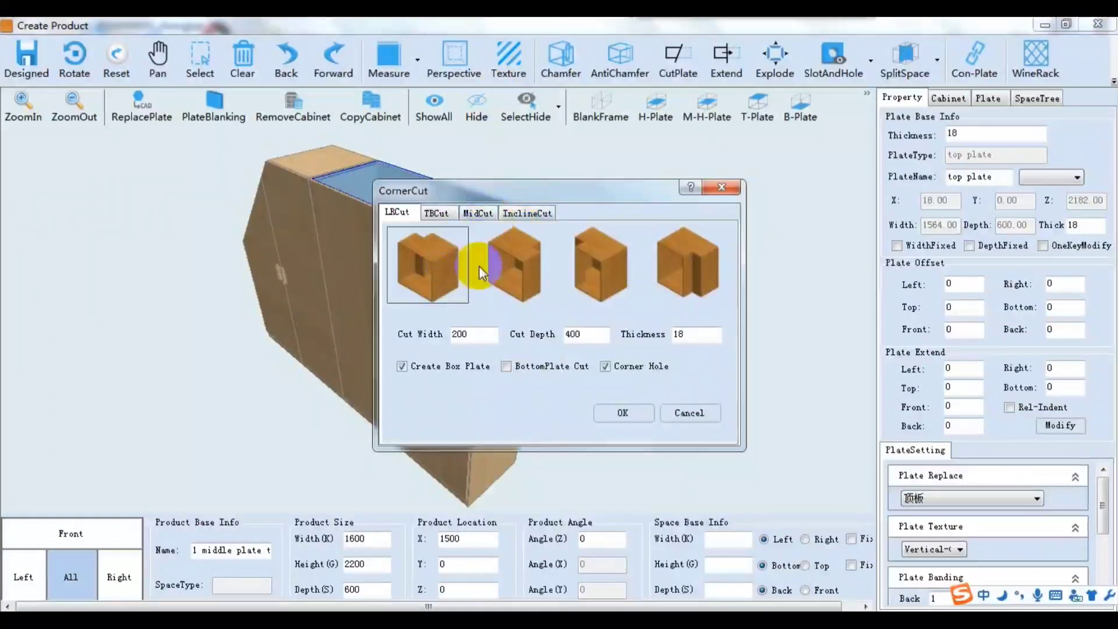
{"action": "left_click", "coordinate": [514, 265]}
{"action": "left_click", "coordinate": [621, 413]}
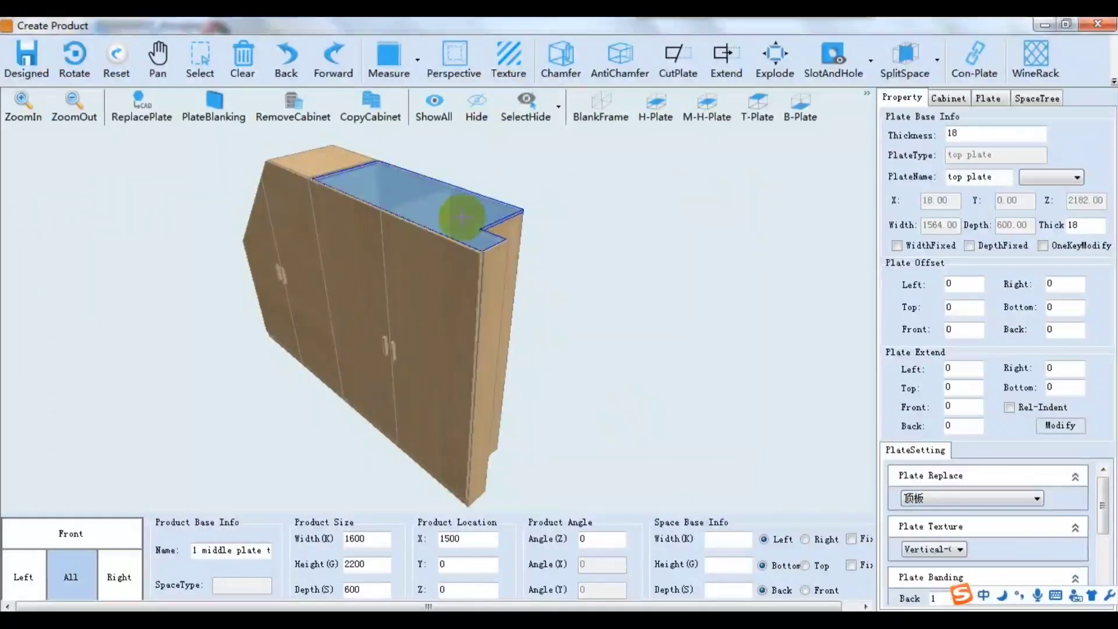
- Add a TBCut along the right cabinet's upper rear edge with cut height 300 and cut depth 200
{"action": "left_click", "coordinate": [559, 58]}
{"action": "left_click", "coordinate": [433, 213]}
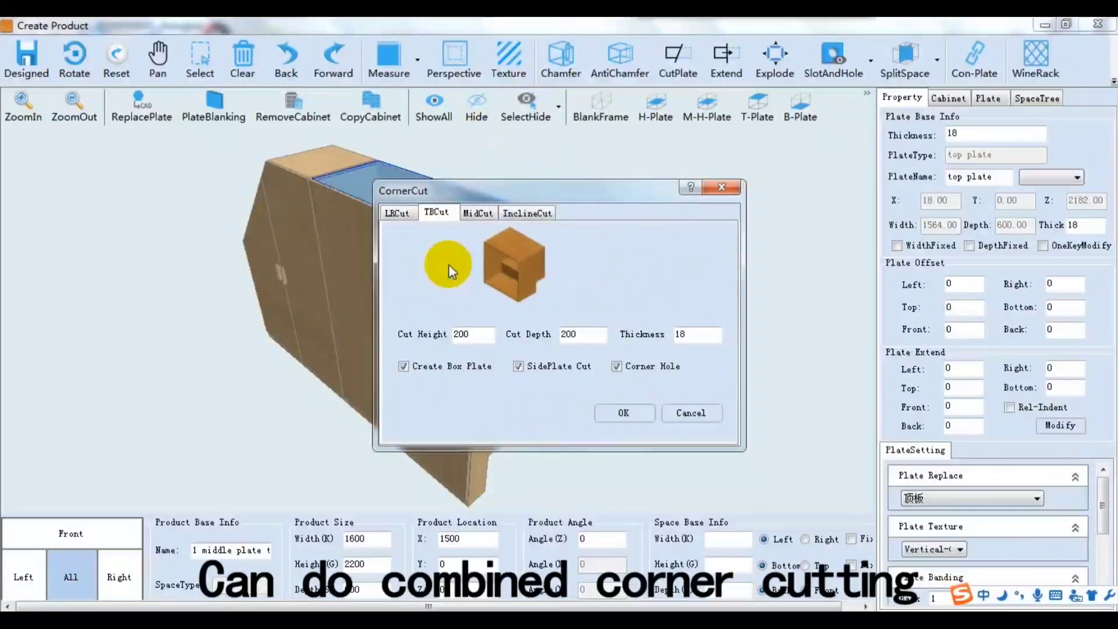
{"action": "left_click", "coordinate": [479, 337]}
{"action": "left_click_drag", "start_coordinate": [479, 337], "coordinate": [431, 332]}
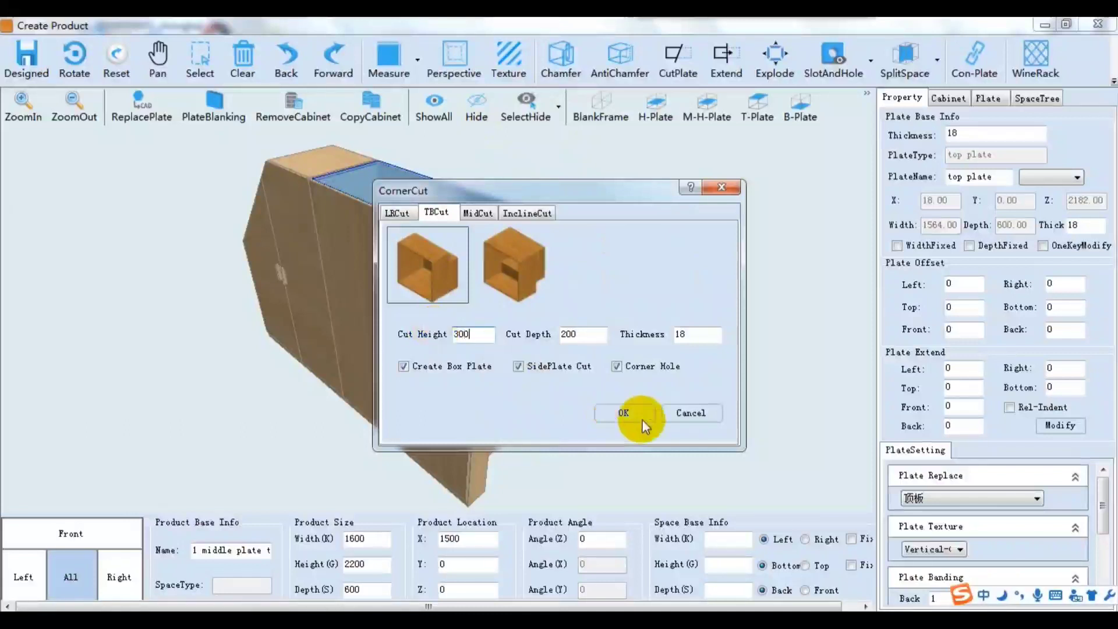
{"action": "left_click", "coordinate": [624, 413]}
{"action": "left_click", "coordinate": [75, 59]}
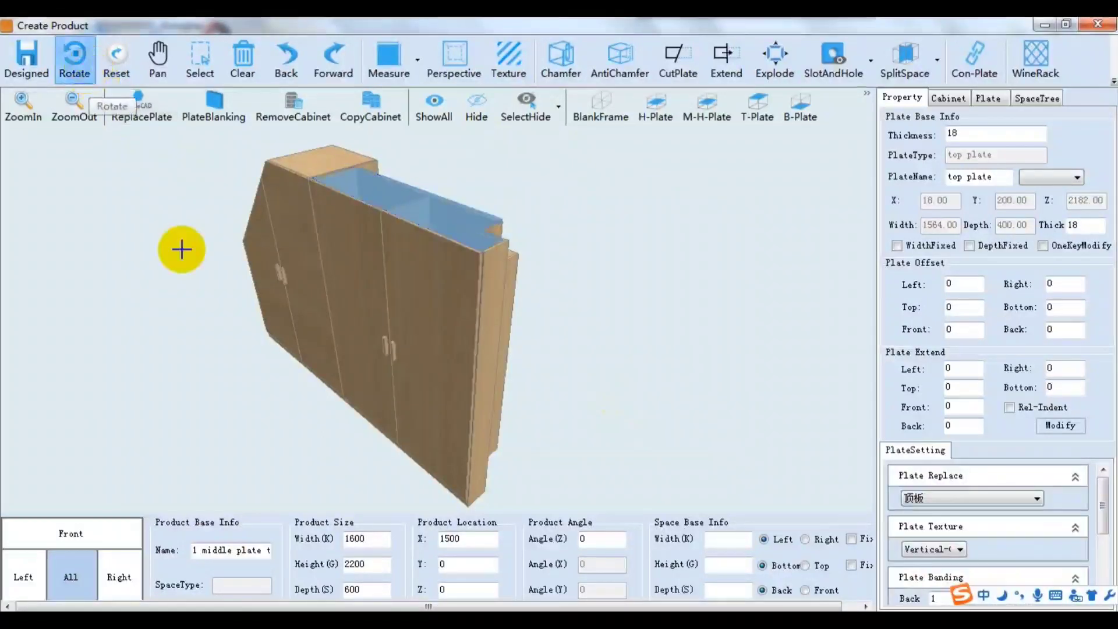
{"action": "left_click_drag", "start_coordinate": [329, 453], "coordinate": [232, 389]}
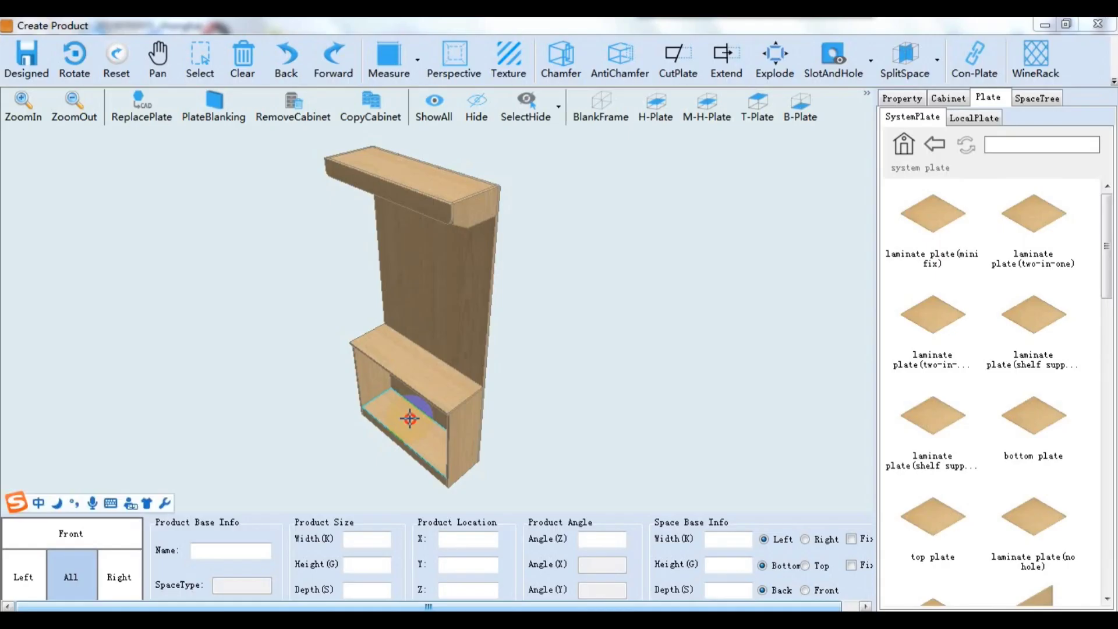
- Insert a laminate plate (mini fix) as a shelf in the shoe cabinet's lower compartment and hide the selected spaces
{"action": "left_click", "coordinate": [407, 415]}
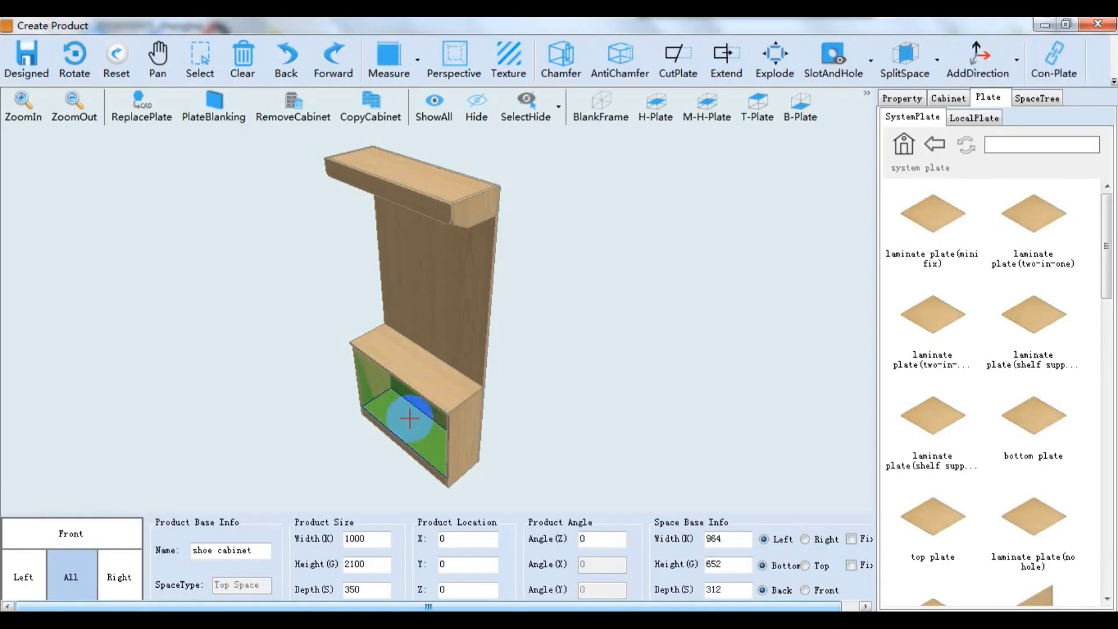
{"action": "left_click_drag", "start_coordinate": [938, 231], "coordinate": [423, 444]}
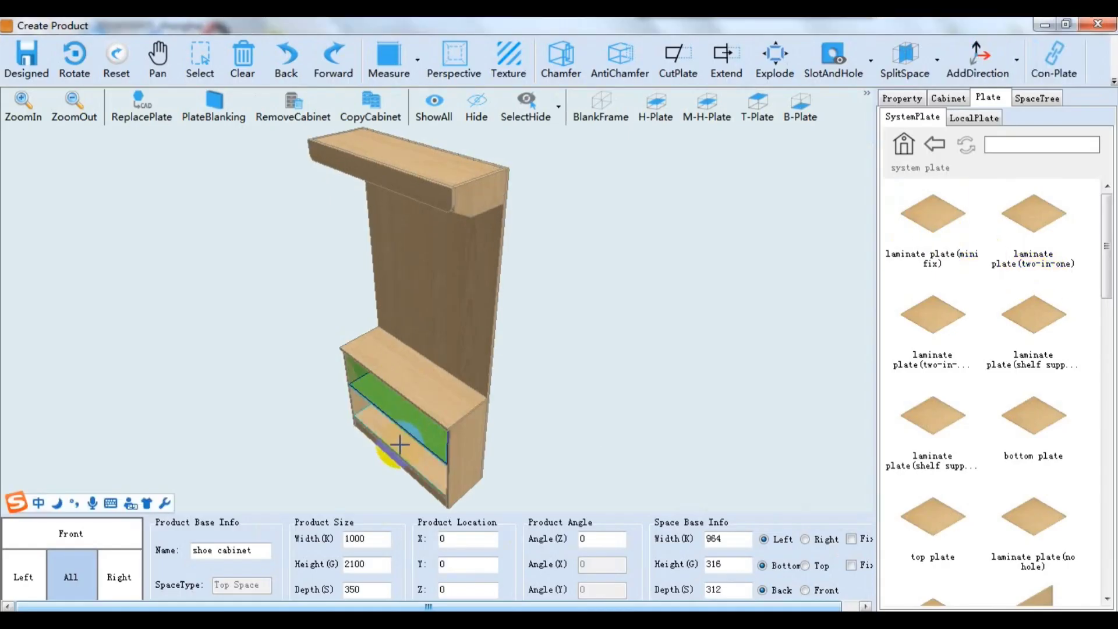
{"action": "left_click", "coordinate": [532, 108]}
{"action": "left_click", "coordinate": [550, 189]}
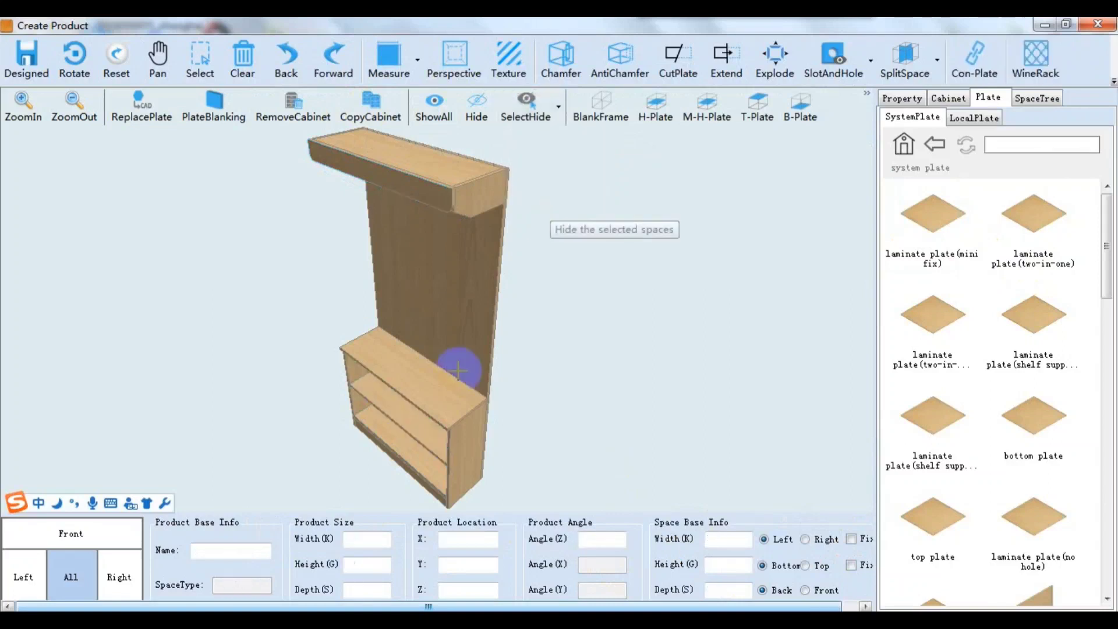
- Rotate the shoe cabinet's new shelf and the bottom plate beneath it by -30 about the X-axis with Self-Adapt enabled
{"action": "left_click", "coordinate": [406, 418]}
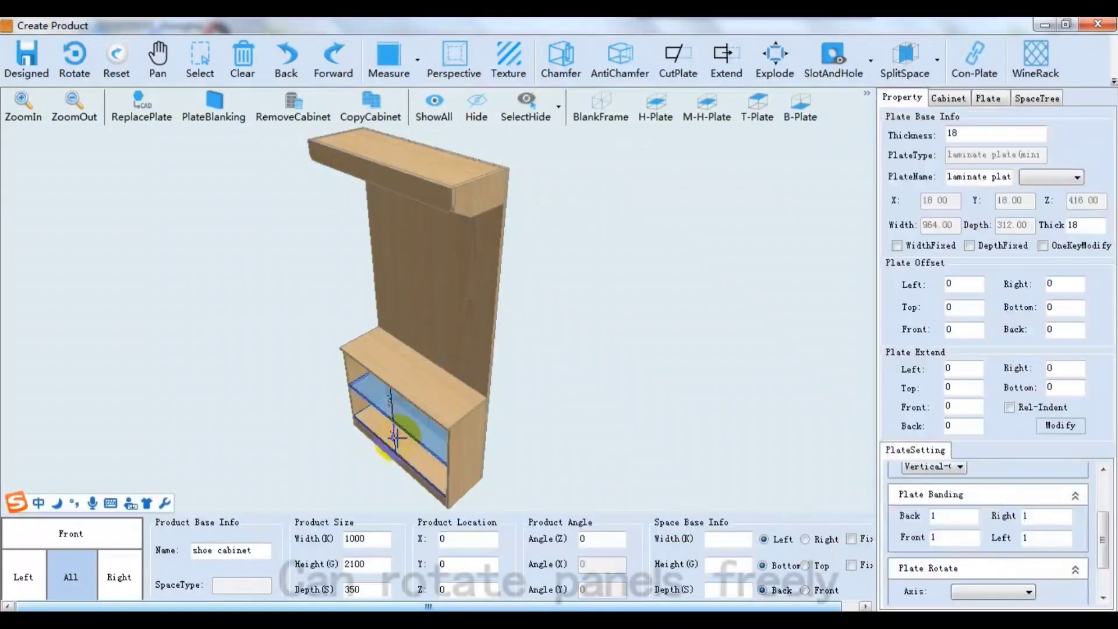
{"action": "scroll", "coordinate": [1098, 527], "scroll_direction": "down", "scroll_amount": 1}
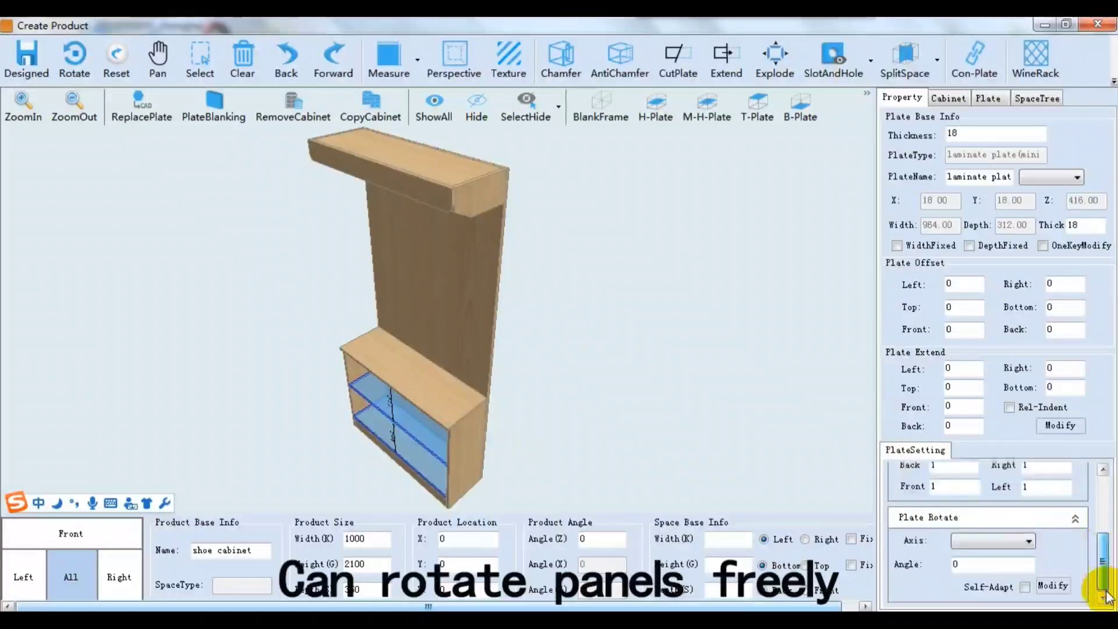
{"action": "left_click", "coordinate": [989, 565]}
{"action": "key", "text": "BackSpace"}
{"action": "type", "text": "-"}
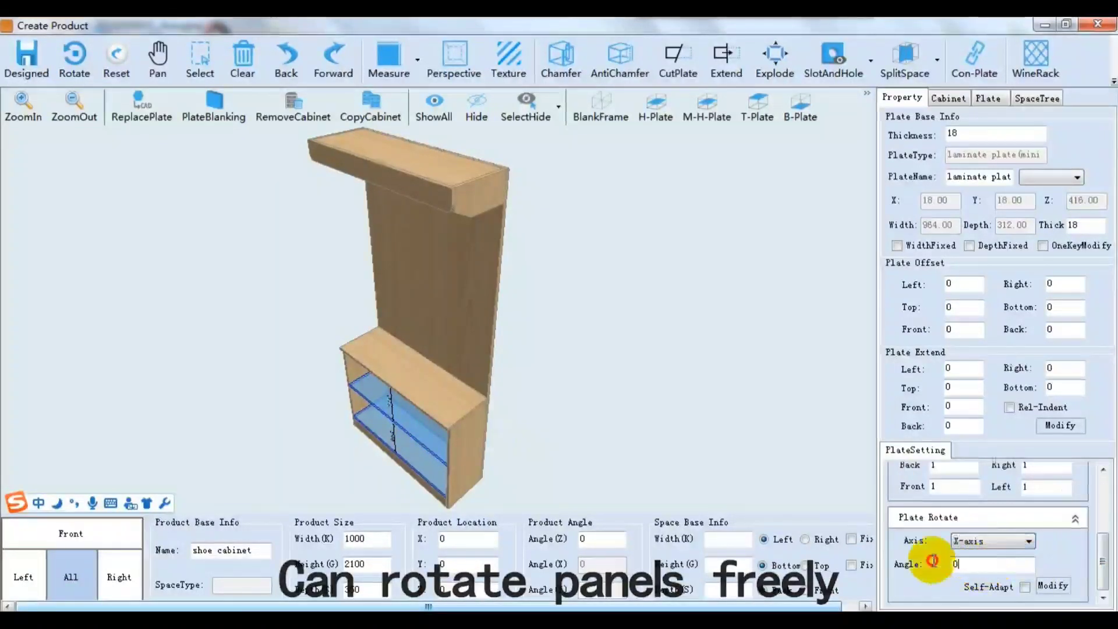
{"action": "type", "text": "30"}
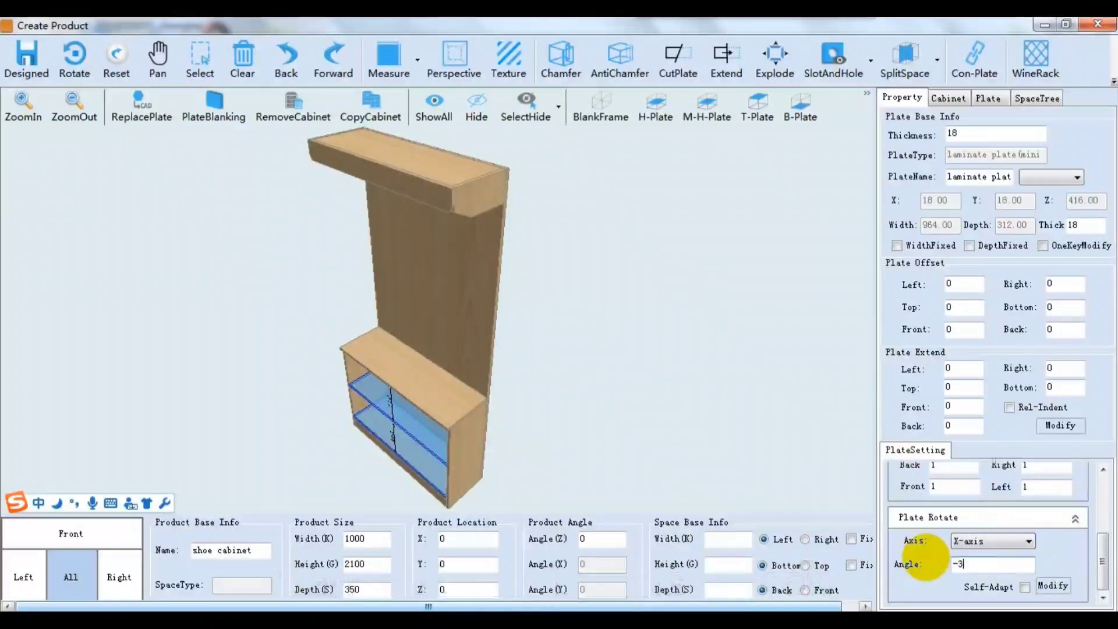
{"action": "left_click", "coordinate": [1025, 587]}
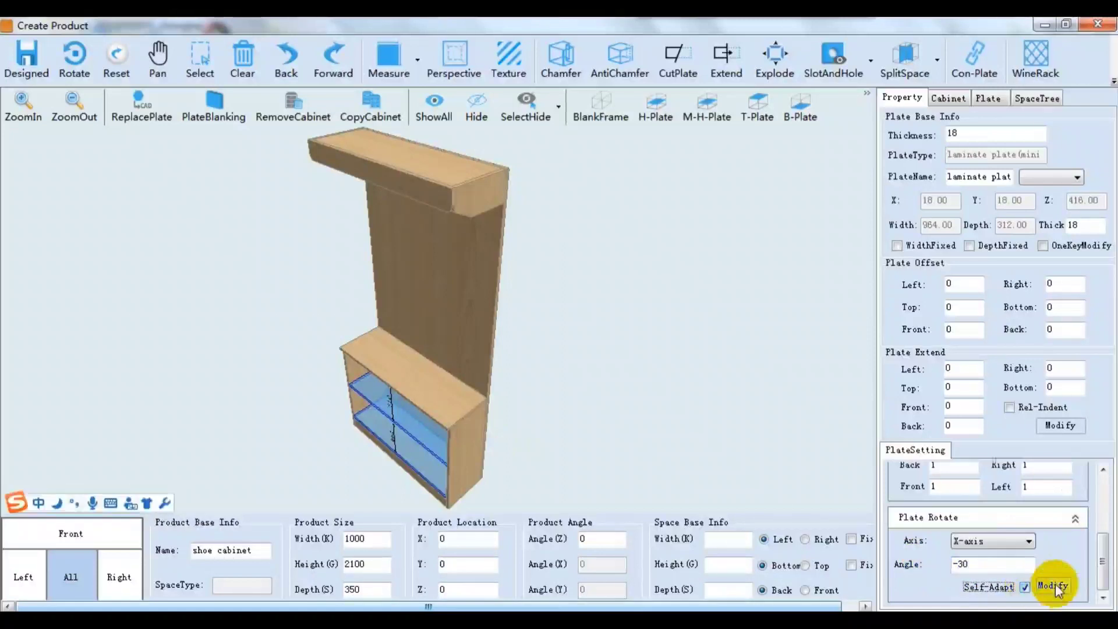
{"action": "left_click", "coordinate": [1056, 586]}
{"action": "left_click", "coordinate": [374, 465]}
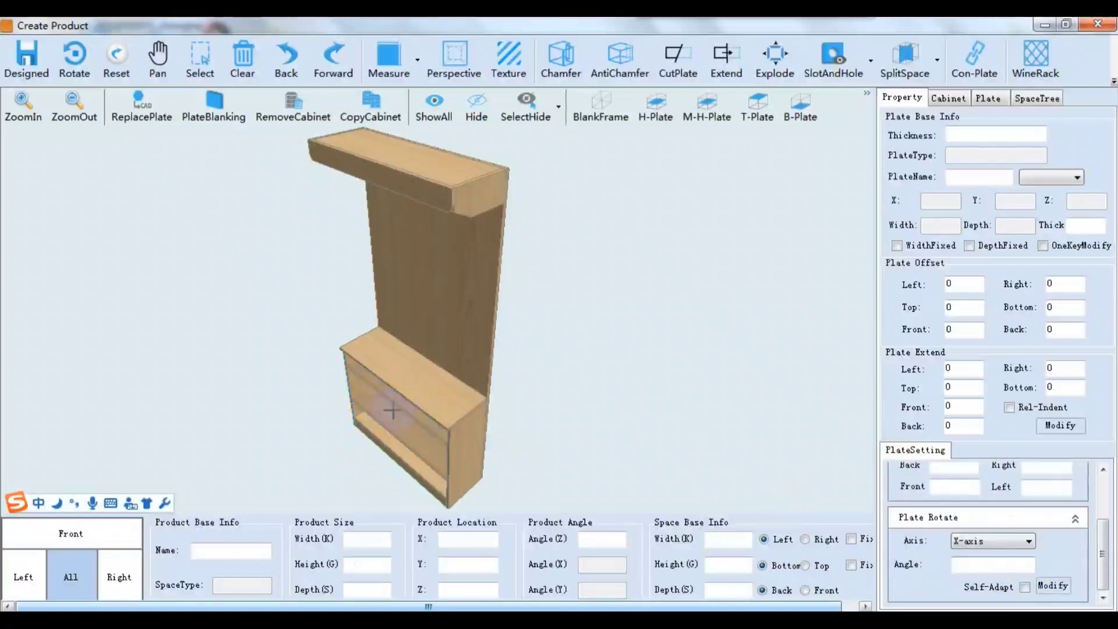
- Display the shoe cabinet's slots and holes in the front view
{"action": "scroll", "coordinate": [372, 411], "scroll_direction": "up", "scroll_amount": 3}
{"action": "scroll", "coordinate": [367, 402], "scroll_direction": "down", "scroll_amount": 3}
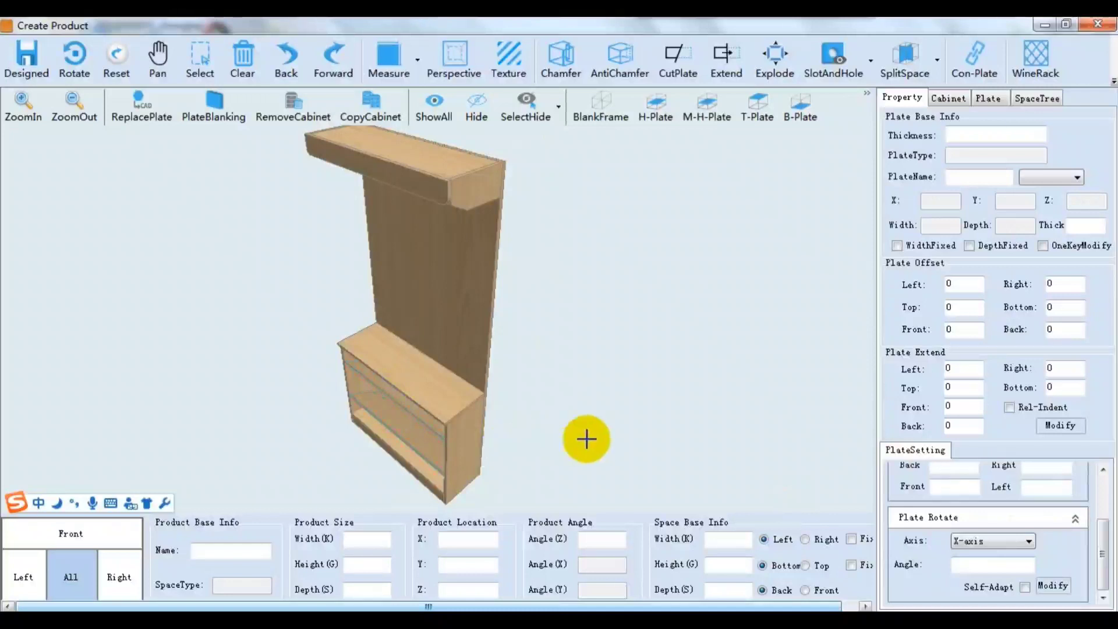
{"action": "left_click", "coordinate": [446, 344]}
{"action": "left_click", "coordinate": [103, 524]}
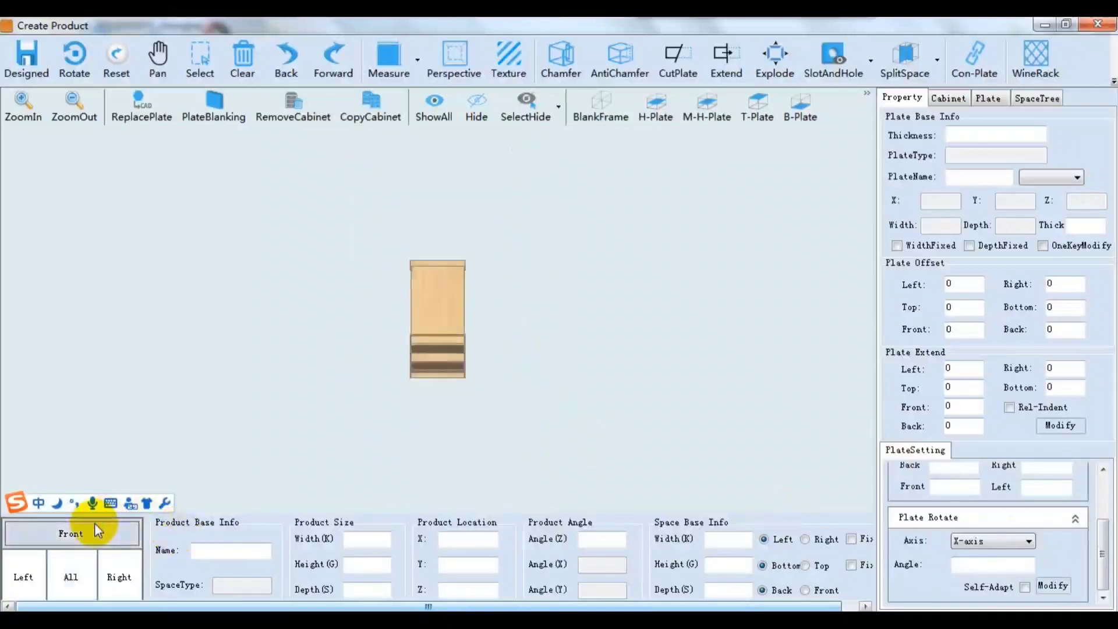
{"action": "scroll", "coordinate": [570, 394], "scroll_direction": "up", "scroll_amount": 3}
{"action": "scroll", "coordinate": [504, 287], "scroll_direction": "down", "scroll_amount": 1}
{"action": "scroll", "coordinate": [505, 287], "scroll_direction": "up", "scroll_amount": 2}
{"action": "scroll", "coordinate": [500, 347], "scroll_direction": "down", "scroll_amount": 2}
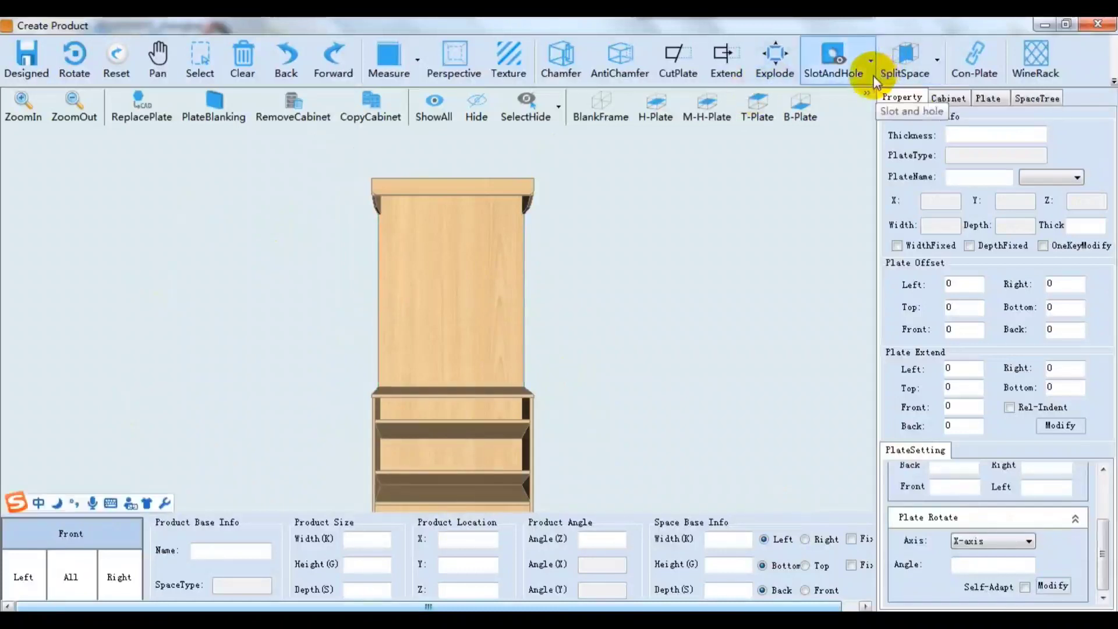
{"action": "left_click", "coordinate": [870, 61]}
{"action": "left_click", "coordinate": [844, 93]}
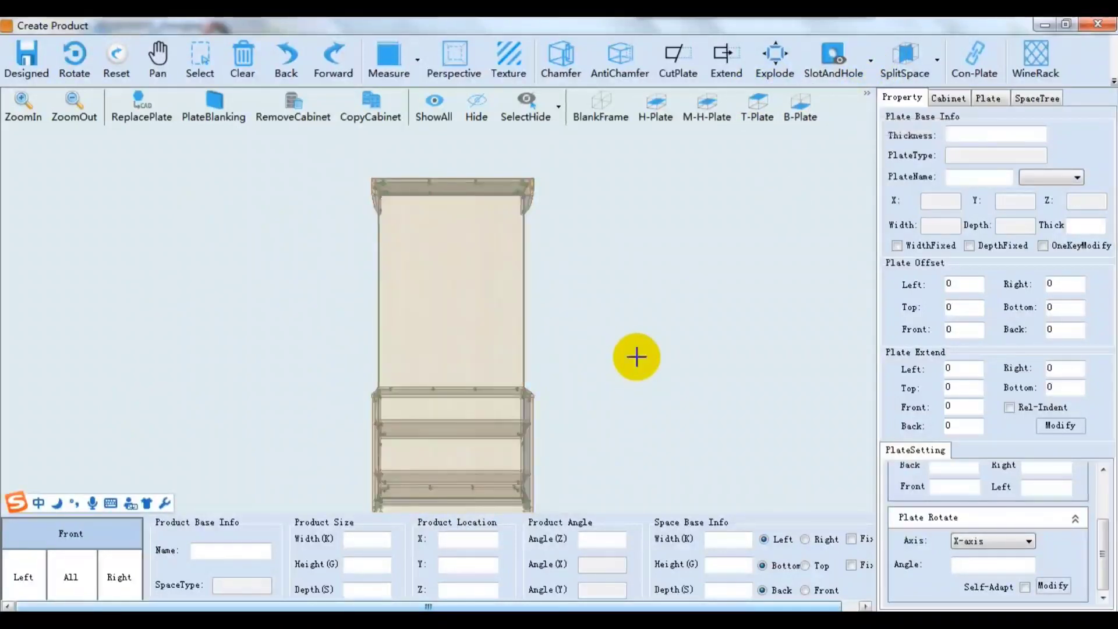
- Show the whole shoe cabinet in the overall view and run the hardware check on it
{"action": "left_click", "coordinate": [71, 578]}
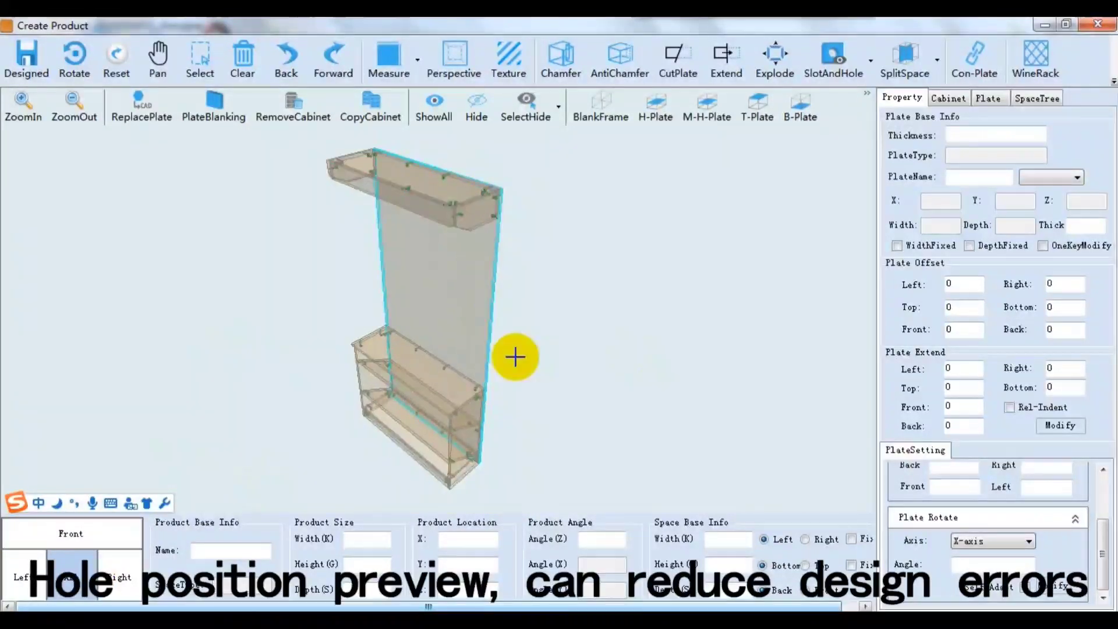
{"action": "left_click", "coordinate": [444, 382]}
{"action": "right_click", "coordinate": [454, 318]}
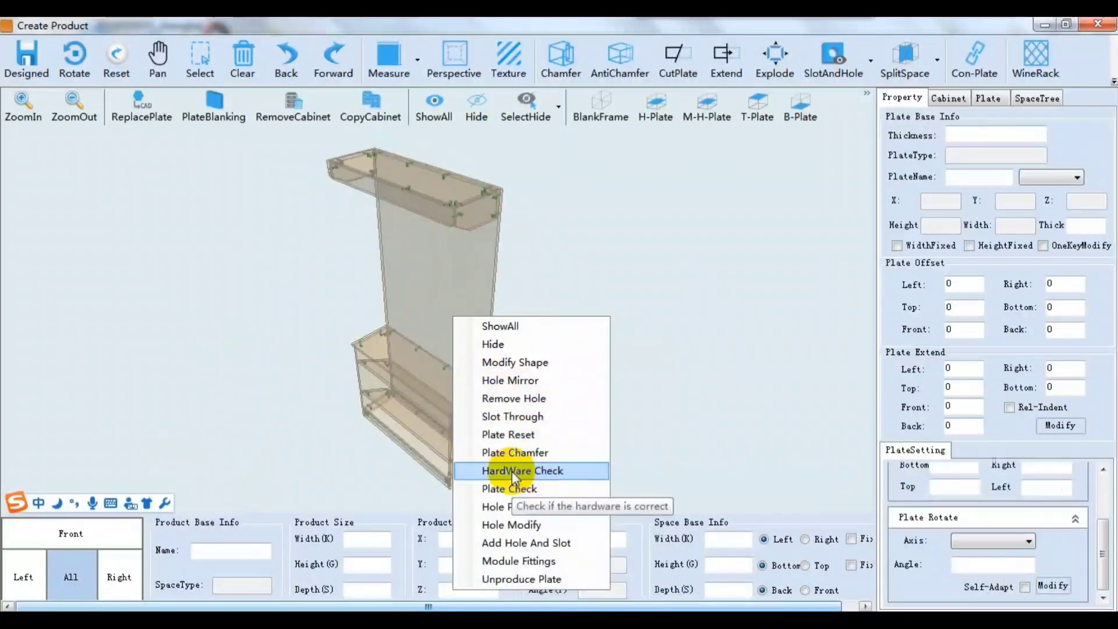
{"action": "left_click", "coordinate": [527, 471]}
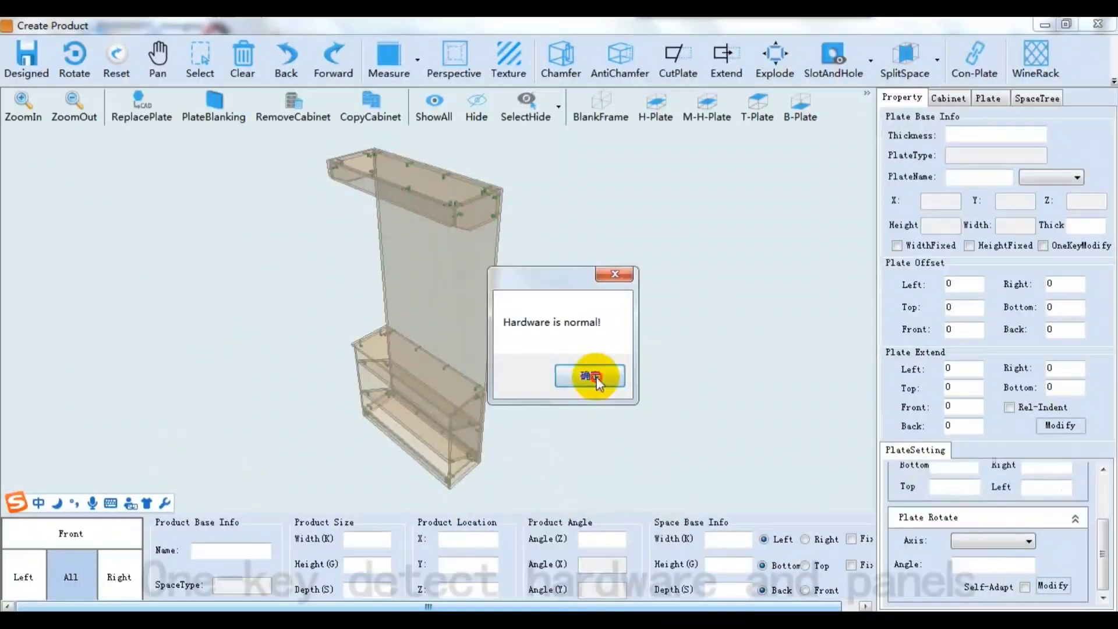
{"action": "left_click", "coordinate": [591, 377]}
- Run the plate check on the shoe cabinet from its back panel
{"action": "left_click", "coordinate": [485, 317]}
{"action": "right_click", "coordinate": [486, 319]}
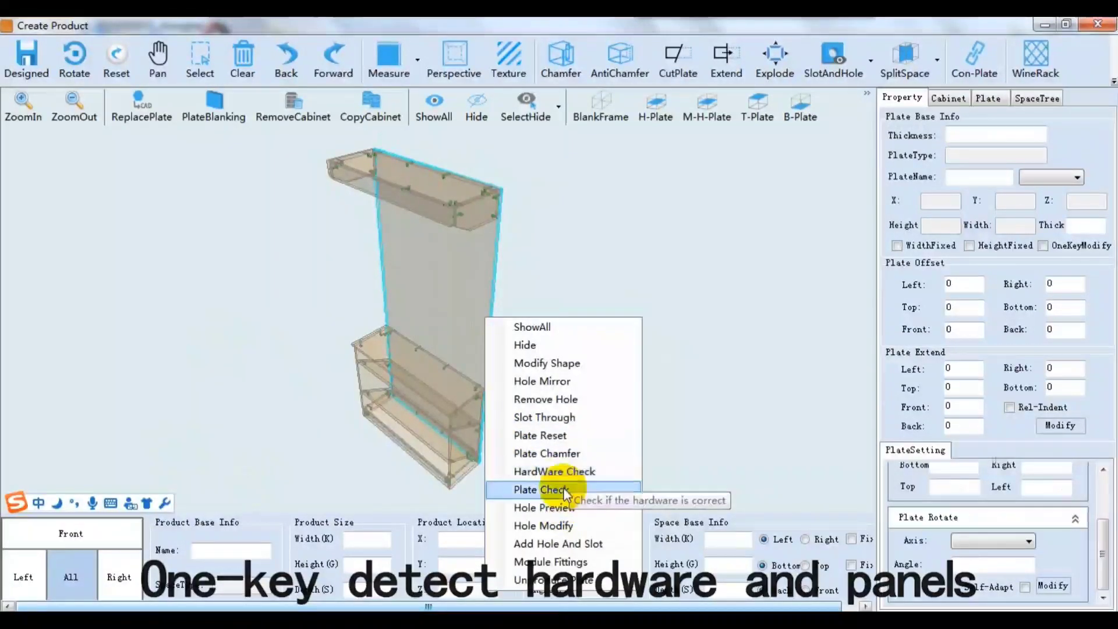
{"action": "left_click", "coordinate": [564, 488]}
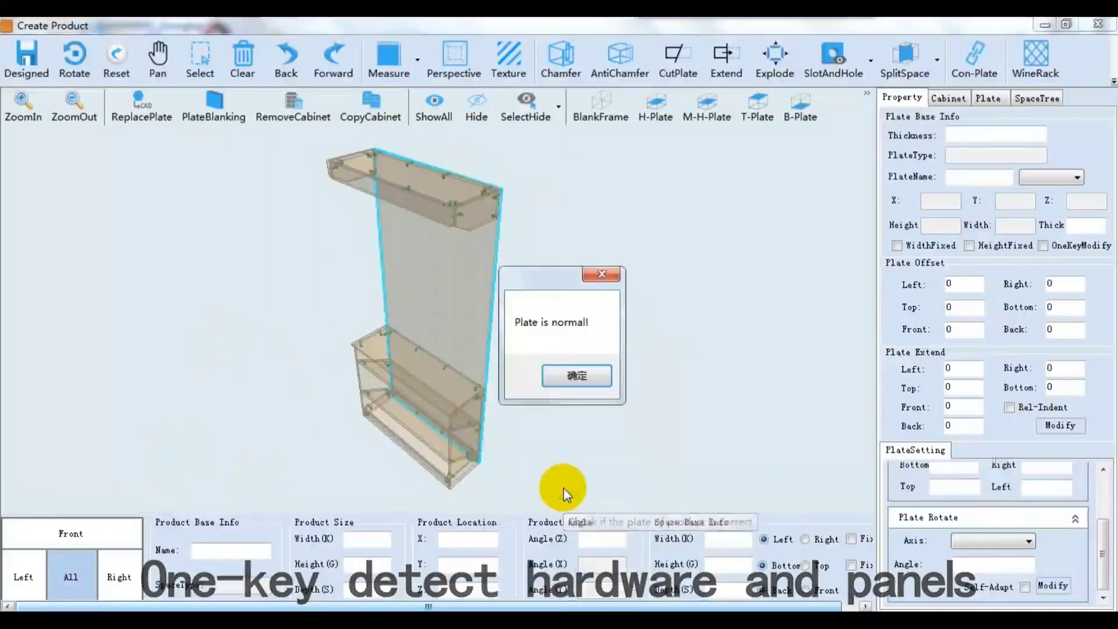
{"action": "left_click", "coordinate": [582, 377]}
- Turn off the hole preview and open a blank shape design for the front plate of the shoe cabinet's upper section
{"action": "left_click", "coordinate": [860, 73]}
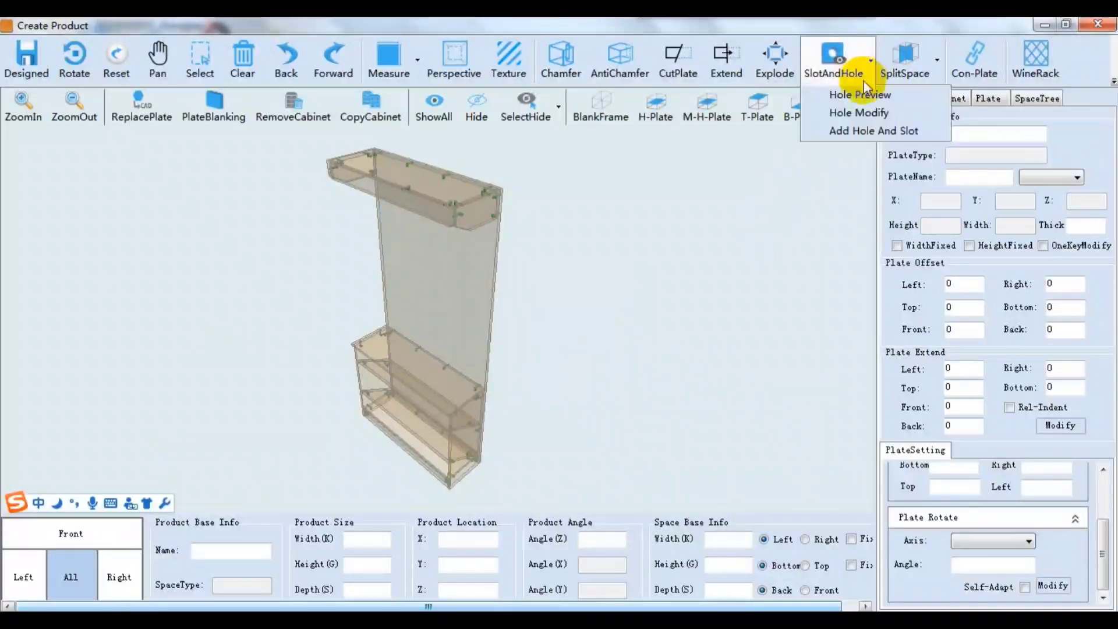
{"action": "left_click", "coordinate": [862, 109]}
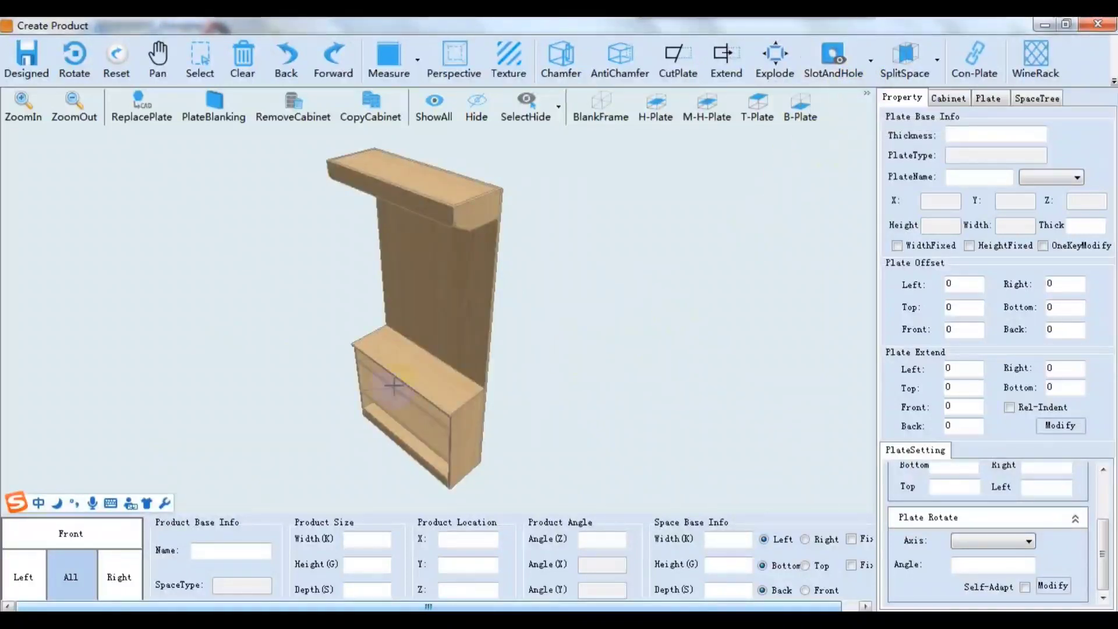
{"action": "left_click", "coordinate": [70, 521]}
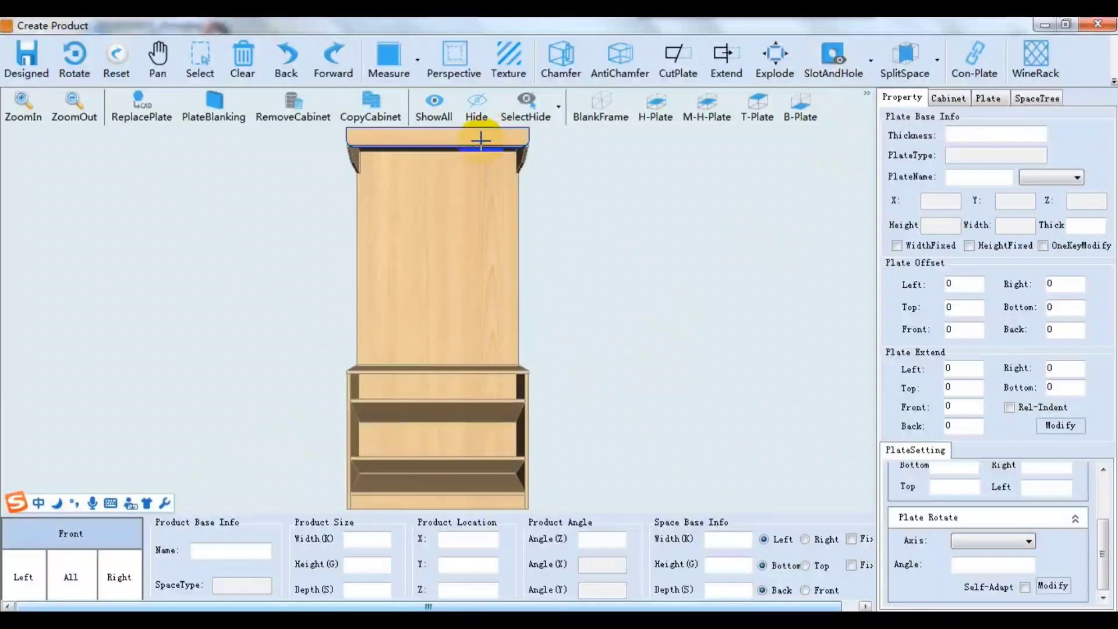
{"action": "left_click", "coordinate": [481, 140]}
{"action": "right_click", "coordinate": [481, 141]}
{"action": "left_click", "coordinate": [546, 181]}
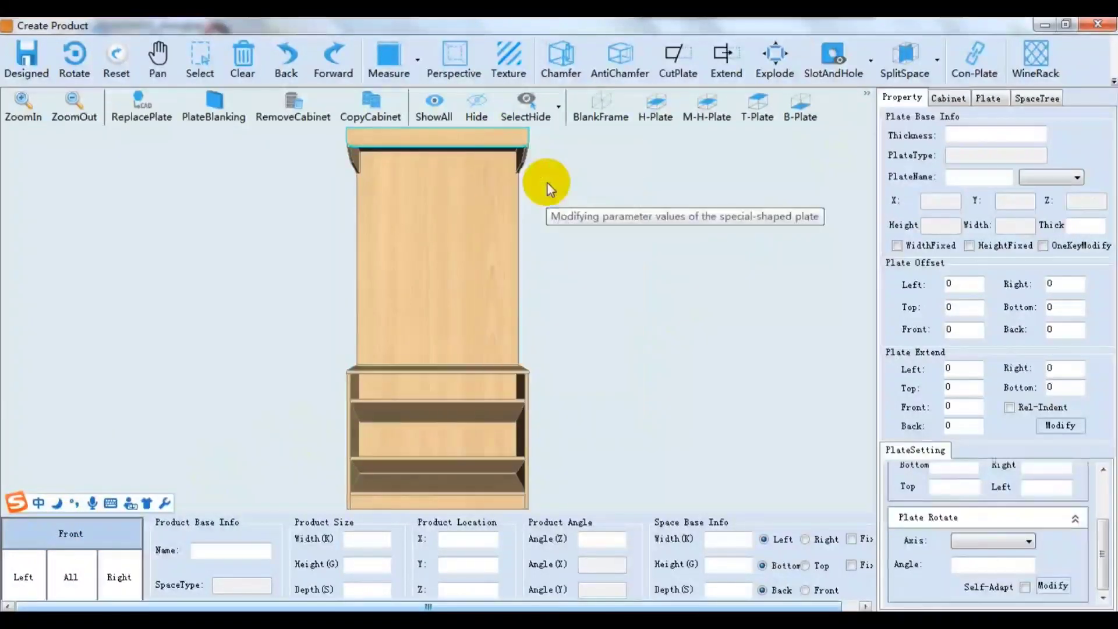
{"action": "left_click", "coordinate": [834, 113]}
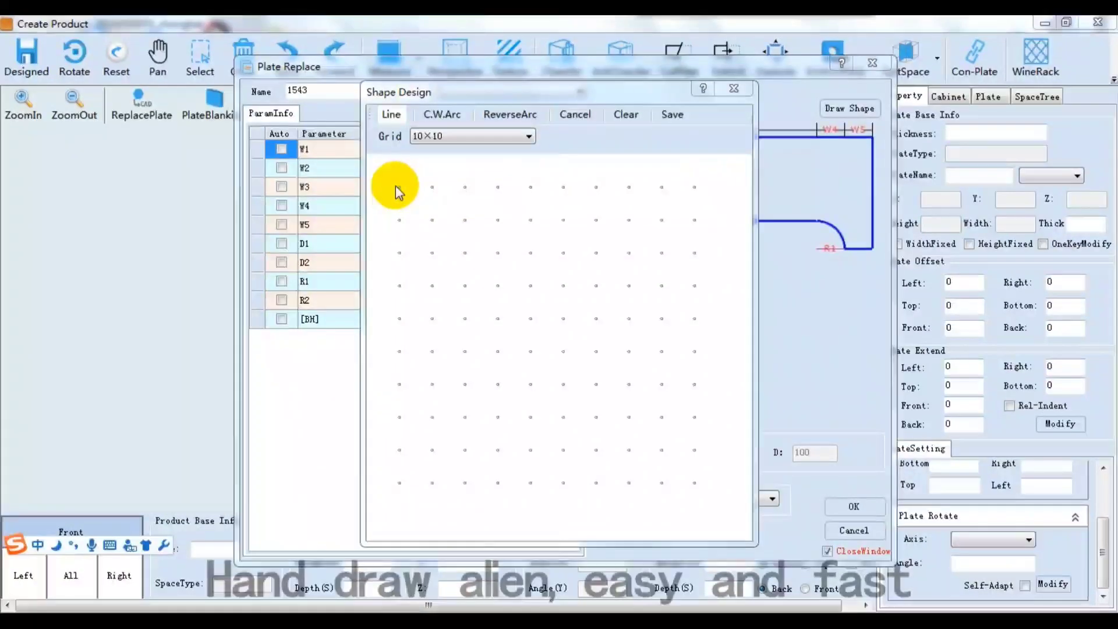
- Draw a closed plate outline on the 10×10 grid with straight top and sides, short end feet, and arcs into a raised lower edge
{"action": "mouse_move", "coordinate": [400, 187]}
{"action": "left_mouse_down"}
{"action": "mouse_move", "coordinate": [693, 186]}
{"action": "mouse_move", "coordinate": [699, 330]}
{"action": "mouse_move", "coordinate": [694, 318]}
{"action": "left_mouse_up"}
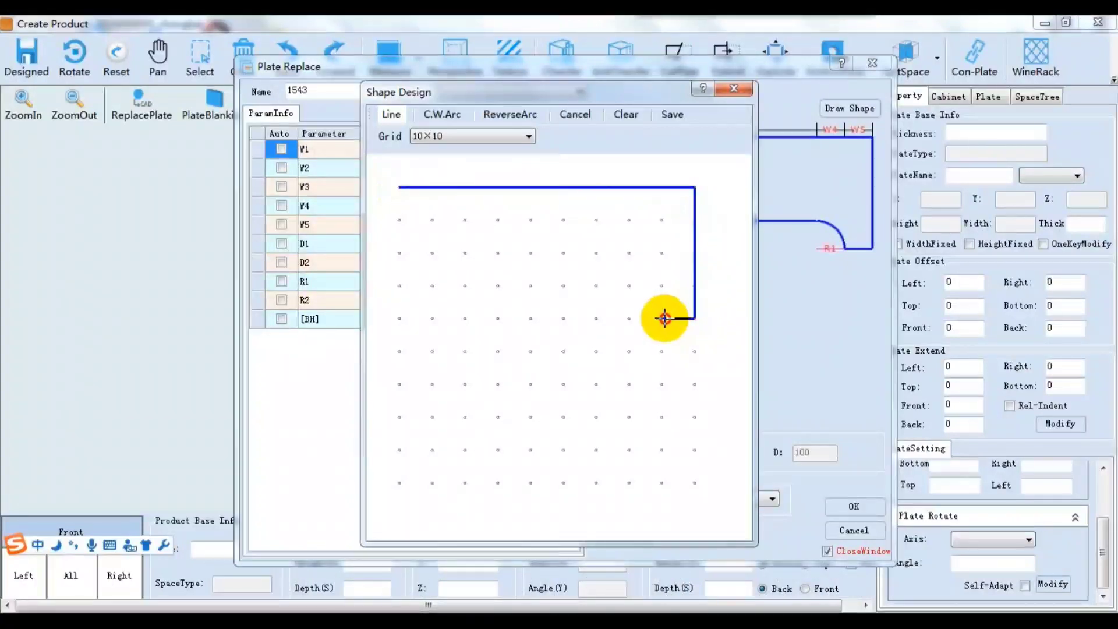
{"action": "left_click", "coordinate": [509, 115]}
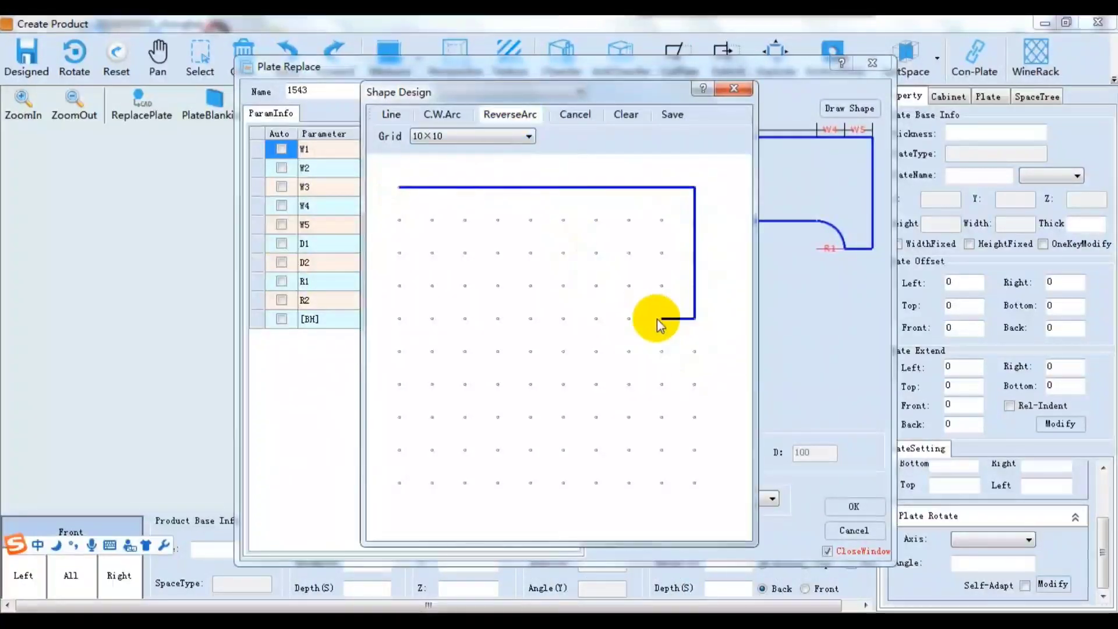
{"action": "left_click", "coordinate": [662, 319]}
{"action": "mouse_move", "coordinate": [662, 320]}
{"action": "left_mouse_down"}
{"action": "mouse_move", "coordinate": [629, 286]}
{"action": "mouse_move", "coordinate": [464, 285]}
{"action": "mouse_move", "coordinate": [439, 316]}
{"action": "mouse_move", "coordinate": [399, 319]}
{"action": "left_mouse_up"}
{"action": "left_click", "coordinate": [391, 115]}
{"action": "left_click", "coordinate": [509, 114]}
{"action": "left_click", "coordinate": [387, 115]}
{"action": "left_click_drag", "start_coordinate": [399, 318], "coordinate": [400, 186]}
- Save the drawn shape under the local plates as 1265 and apply it to the upper front plate
{"action": "left_click", "coordinate": [672, 114]}
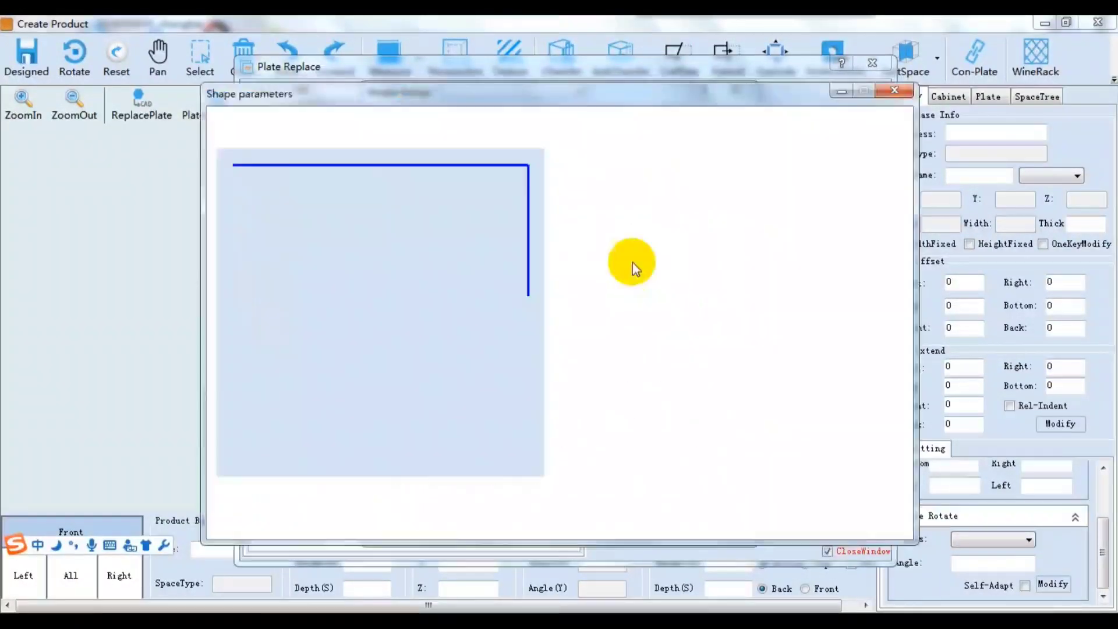
{"action": "left_click", "coordinate": [804, 514]}
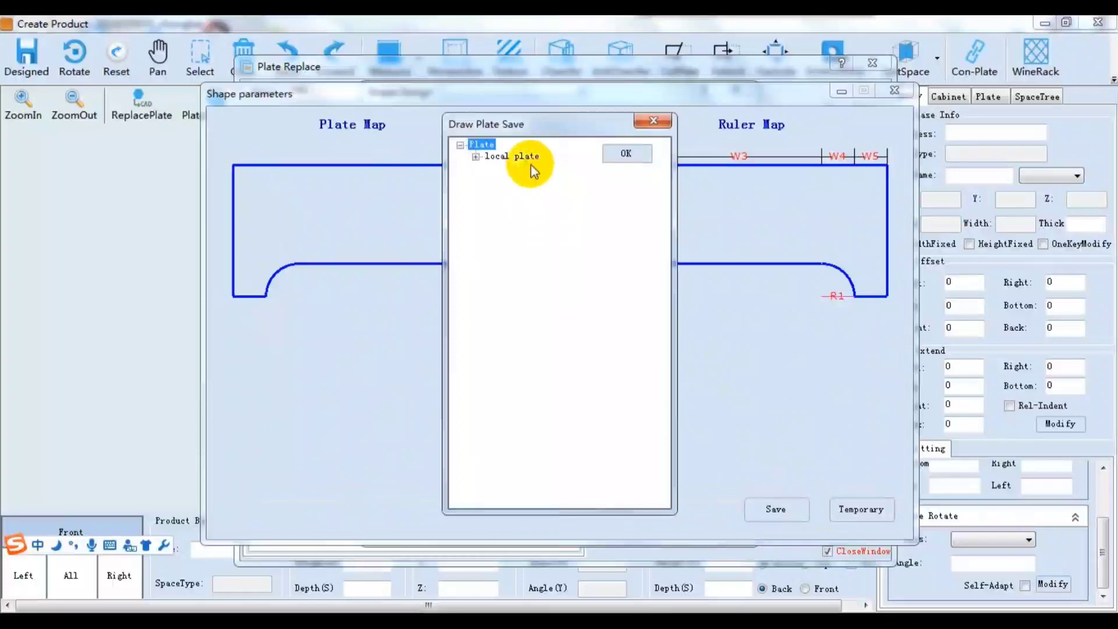
{"action": "double_click", "coordinate": [513, 156]}
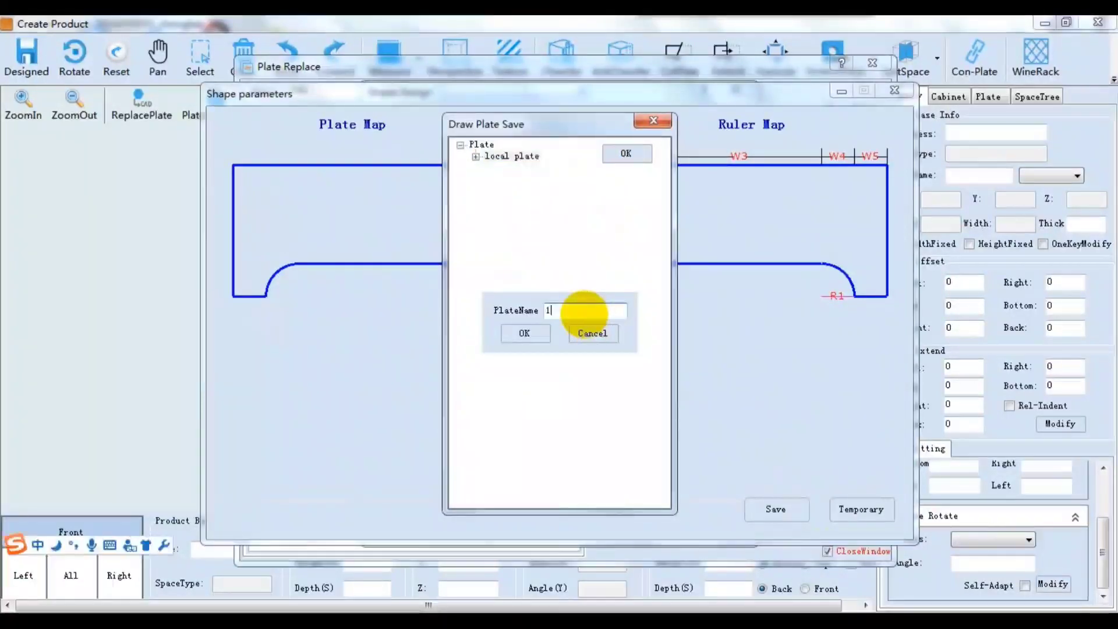
{"action": "left_click", "coordinate": [539, 332]}
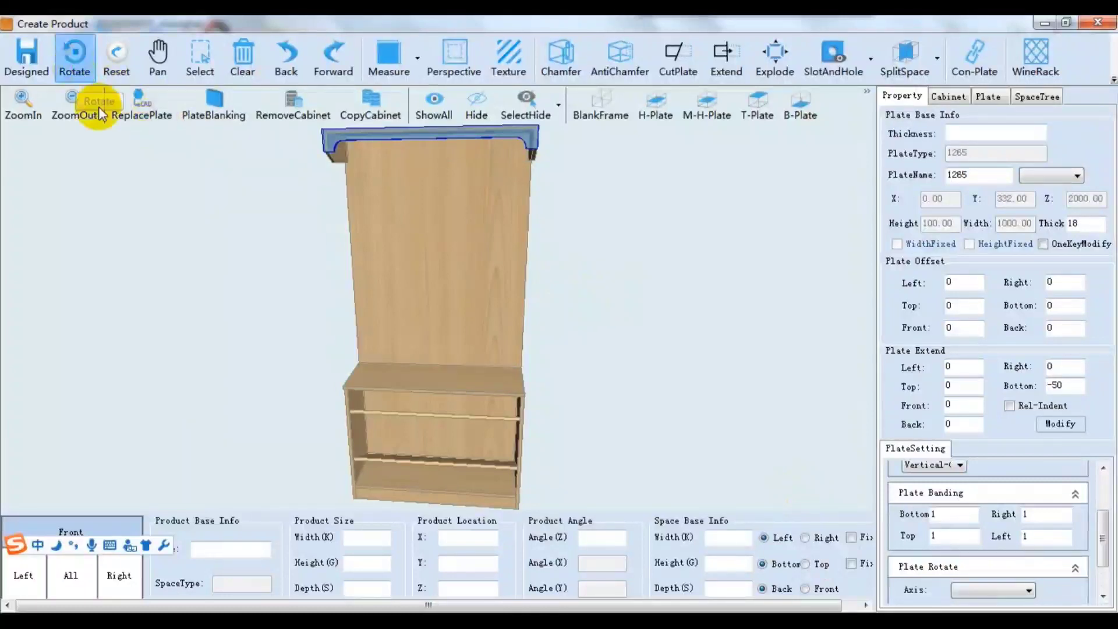
- Change all of the shoe cabinet's 18 mm plates to a thickness of 17 with OneKeyModify, starting from the right plate
{"action": "left_click_drag", "start_coordinate": [201, 230], "coordinate": [208, 304]}
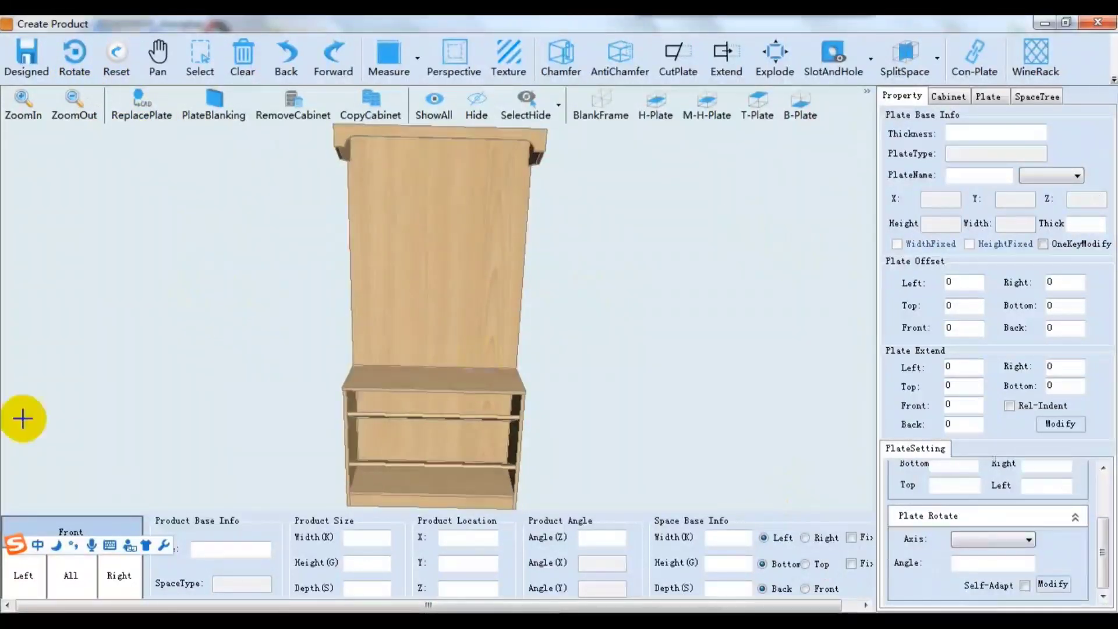
{"action": "left_click", "coordinate": [71, 574]}
{"action": "left_click", "coordinate": [483, 444]}
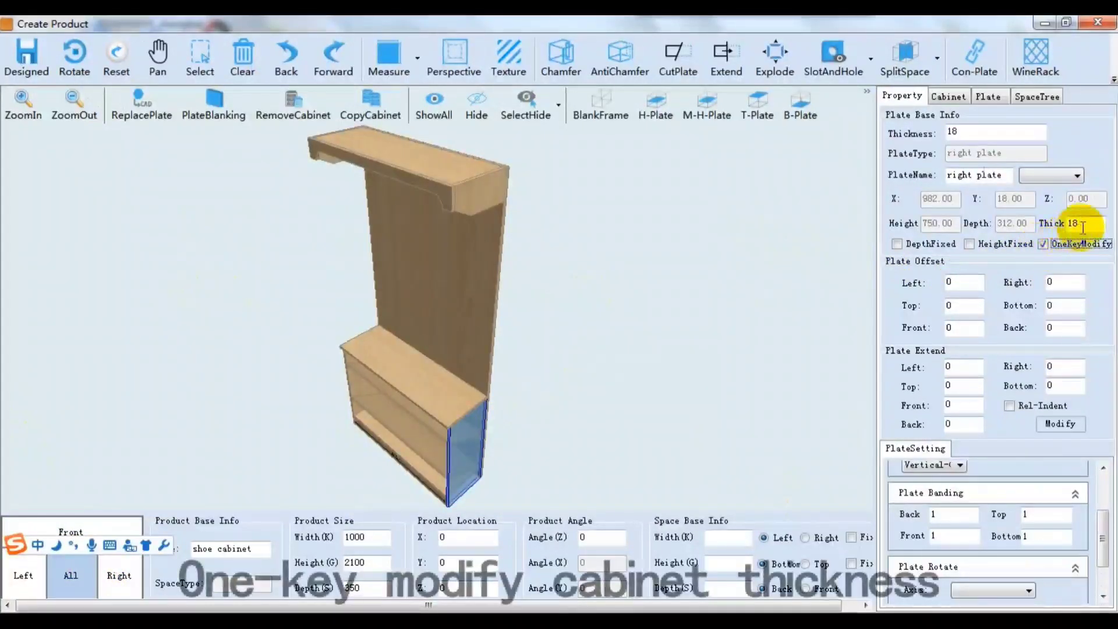
{"action": "left_click", "coordinate": [1042, 244]}
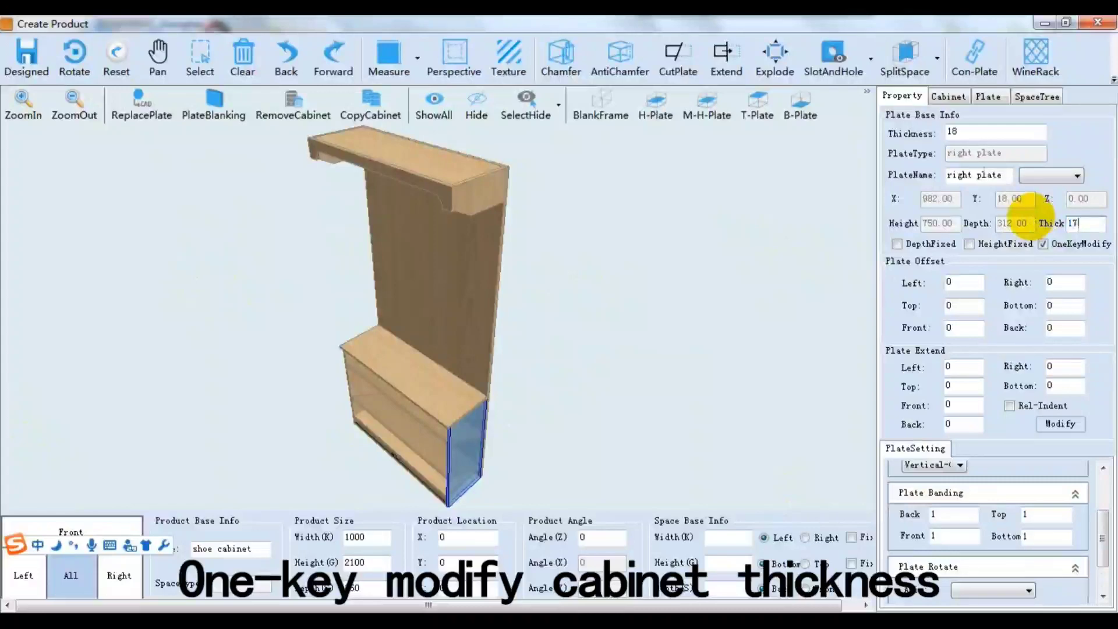
{"action": "key", "text": "Return"}
{"action": "double_click", "coordinate": [595, 237]}
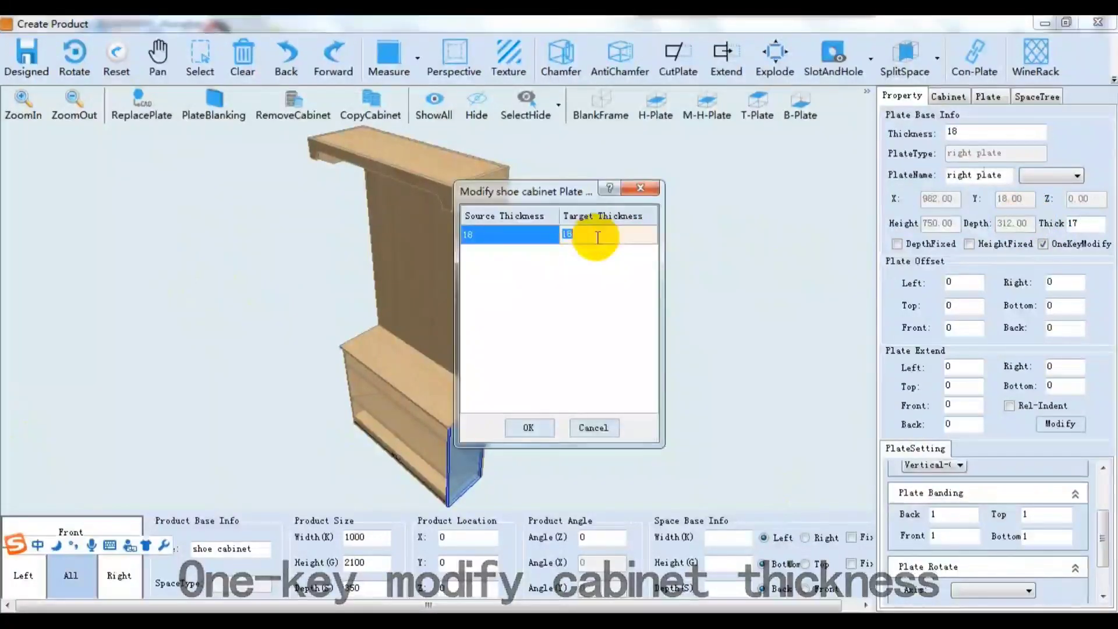
{"action": "type", "text": "1"}
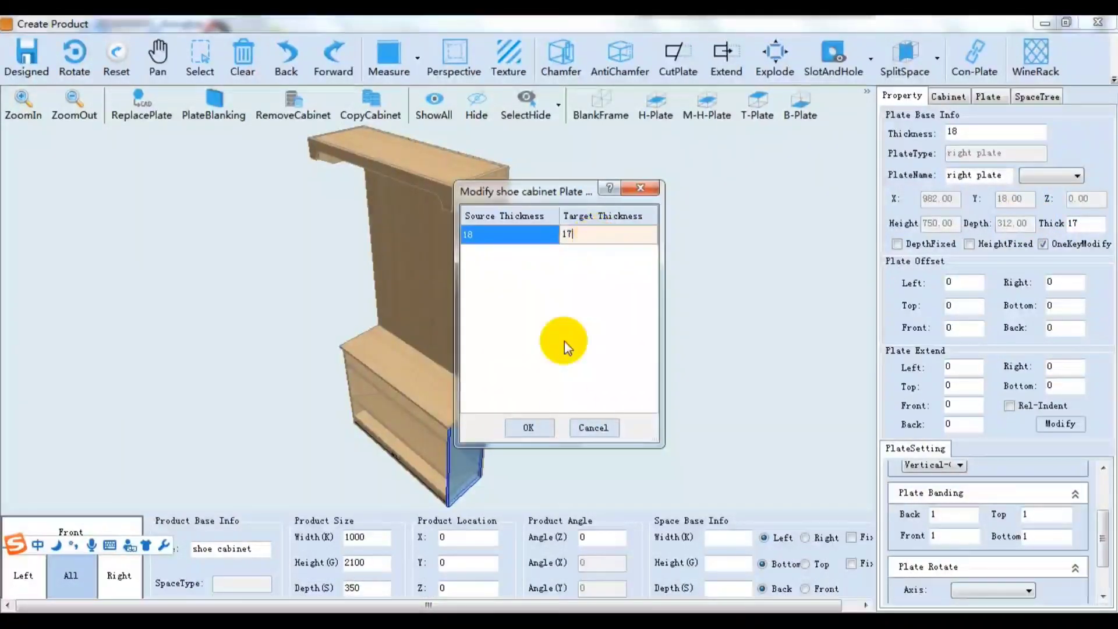
{"action": "left_click", "coordinate": [540, 432]}
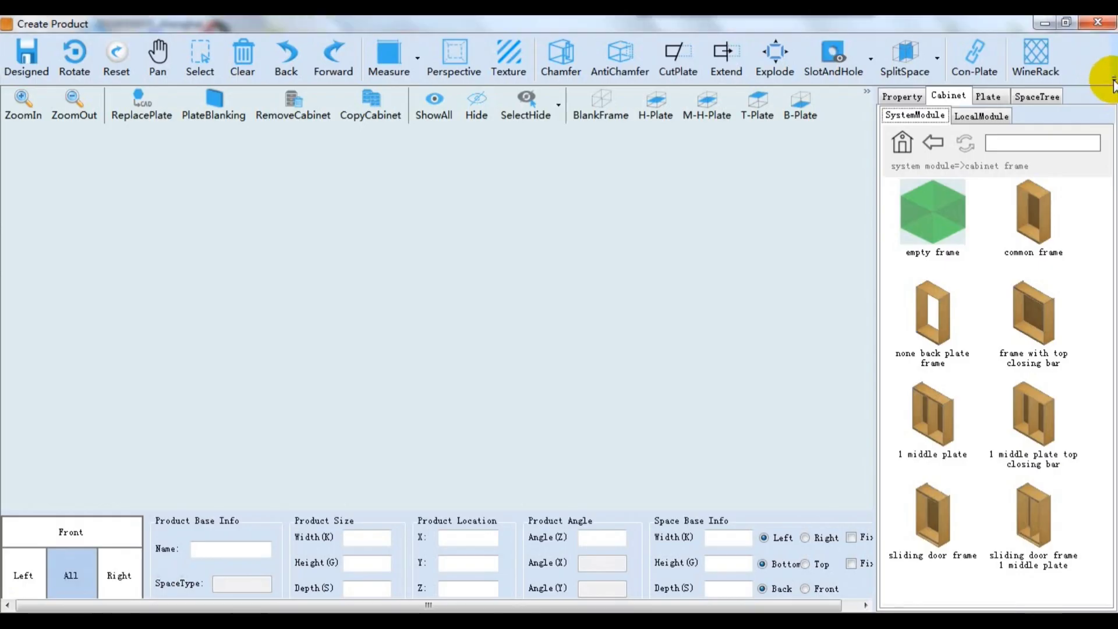
- Import the two-dimensional CAD file 平面CAD as a cabinet with depth 600 and an 18-thick back plate, and complete the import
{"action": "left_click", "coordinate": [1113, 80]}
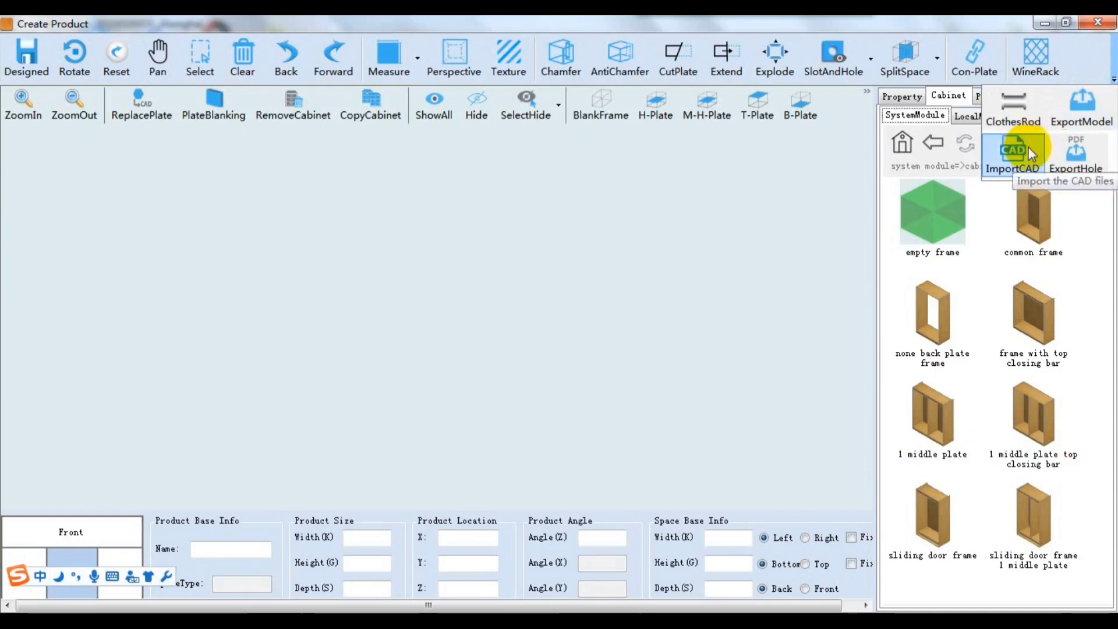
{"action": "left_click", "coordinate": [1028, 146]}
{"action": "left_click", "coordinate": [207, 81]}
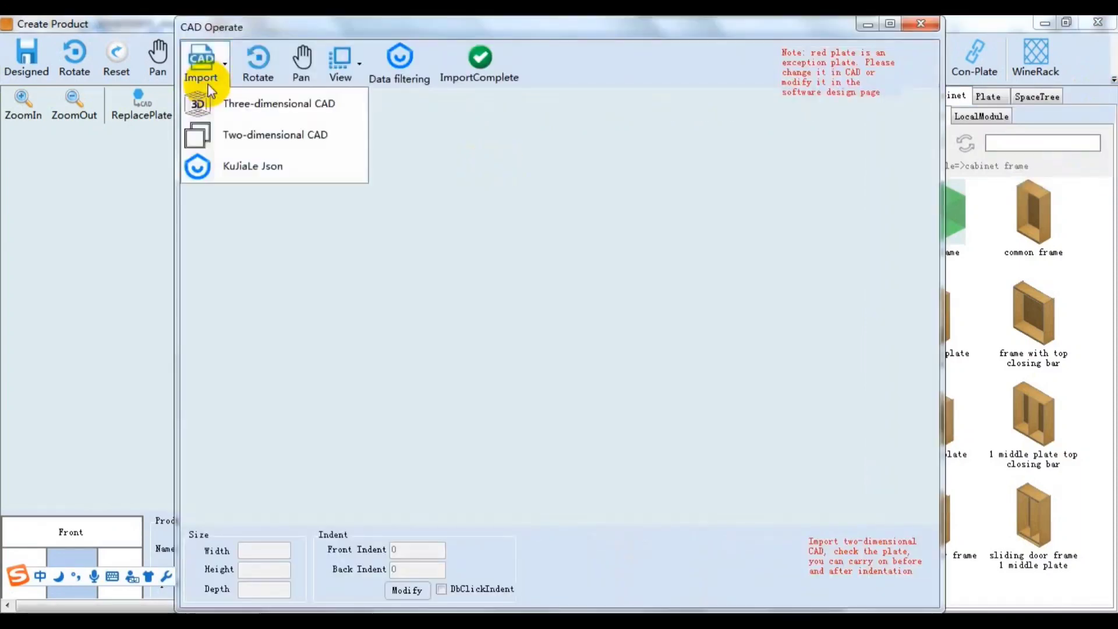
{"action": "left_click", "coordinate": [249, 137]}
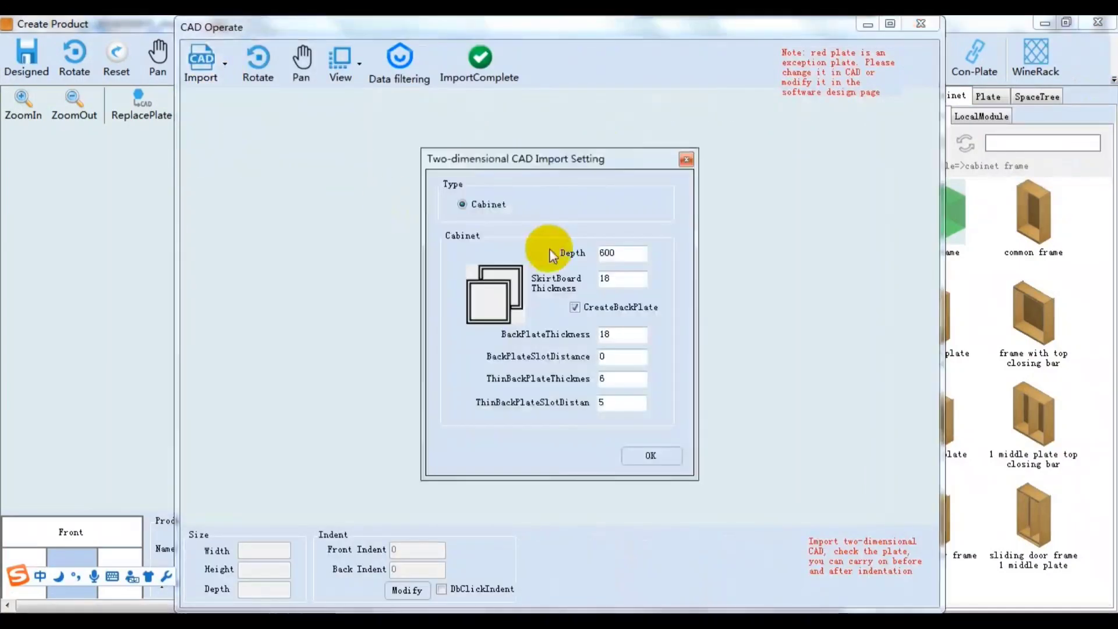
{"action": "left_click", "coordinate": [650, 457]}
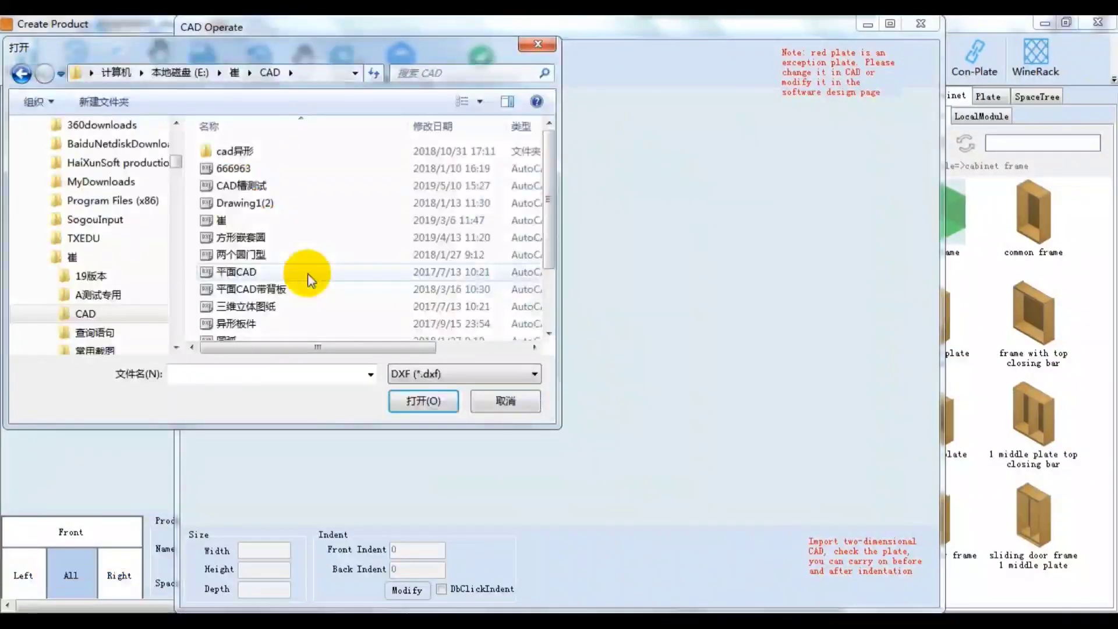
{"action": "scroll", "coordinate": [307, 274], "scroll_direction": "down", "scroll_amount": 1}
{"action": "left_click", "coordinate": [274, 227]}
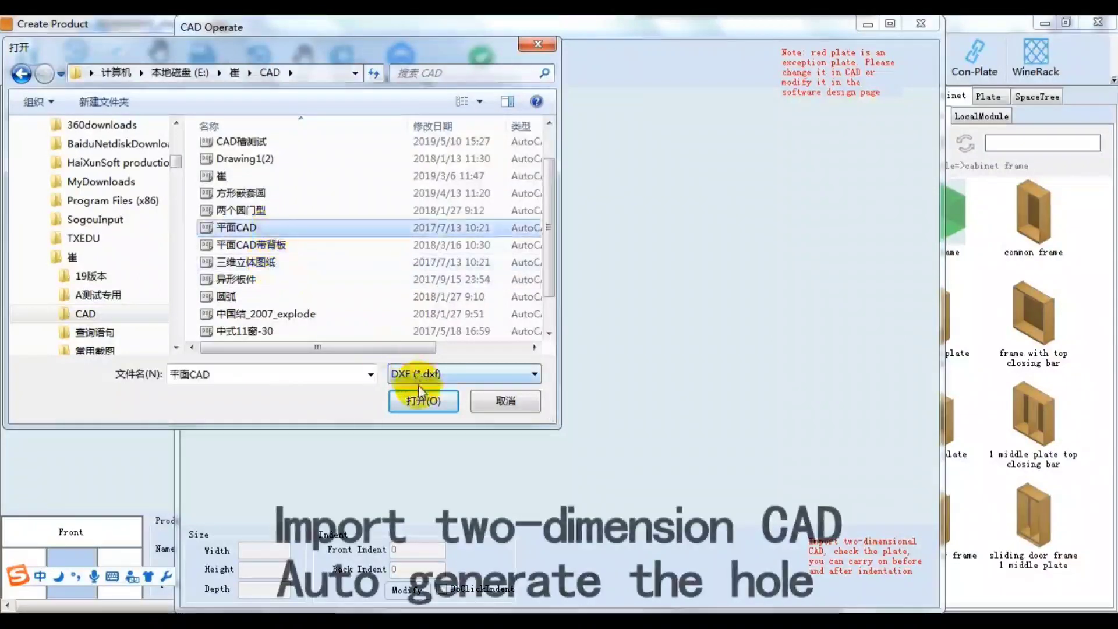
{"action": "left_click", "coordinate": [421, 393]}
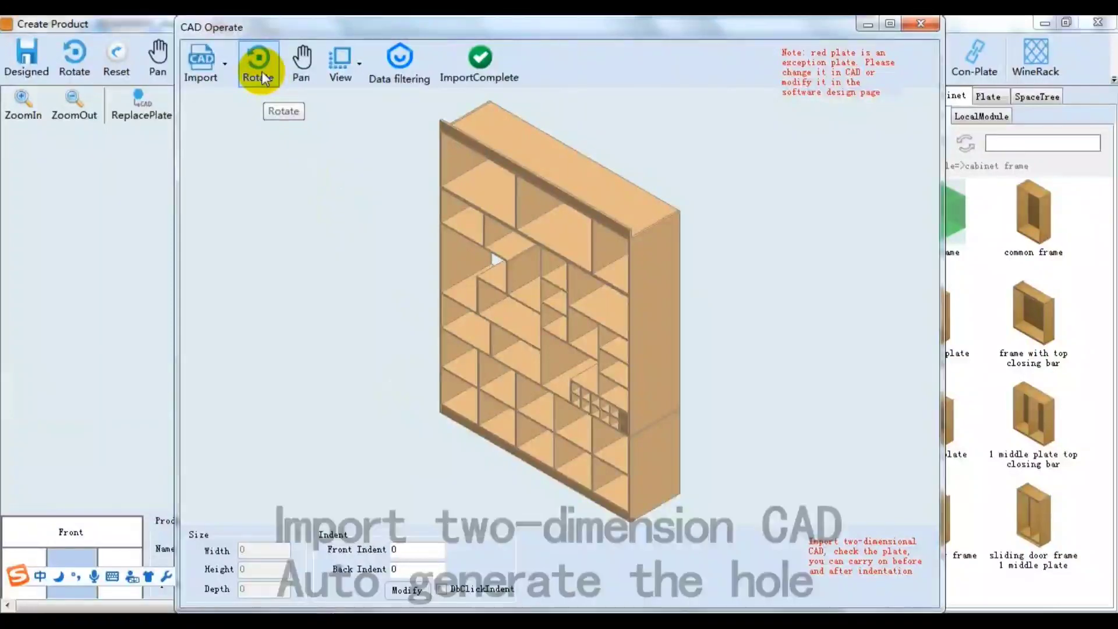
{"action": "left_click", "coordinate": [479, 61]}
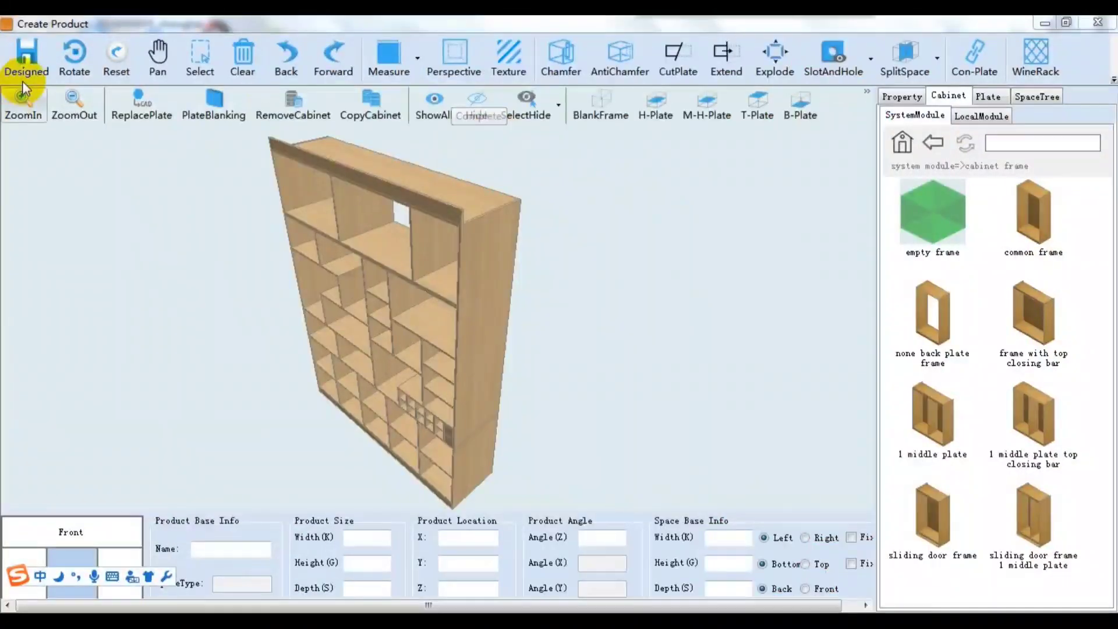
{"action": "left_click", "coordinate": [419, 367]}
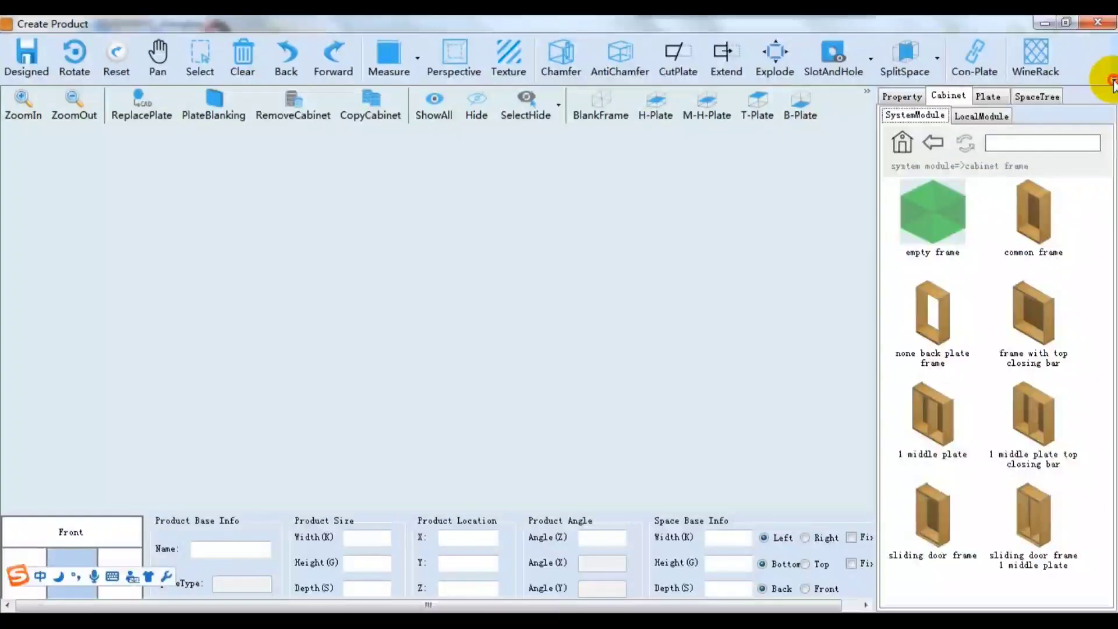
- Import the three-dimensional CAD file 三维立体图纸 and complete the import into the product design
{"action": "left_click", "coordinate": [1112, 83]}
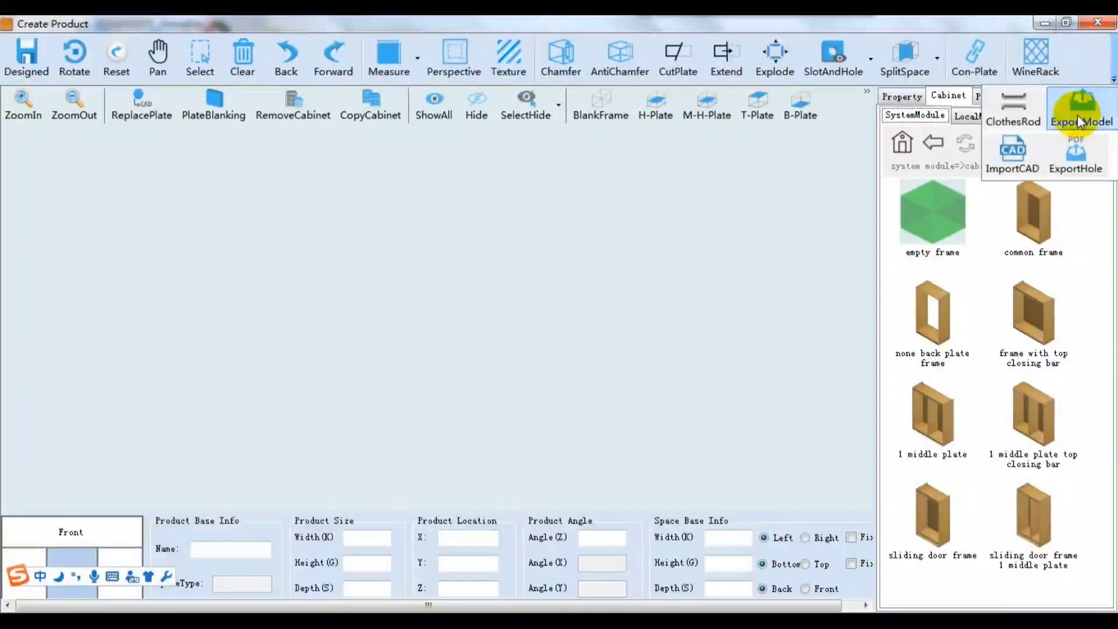
{"action": "left_click", "coordinate": [1018, 151]}
{"action": "left_click", "coordinate": [203, 81]}
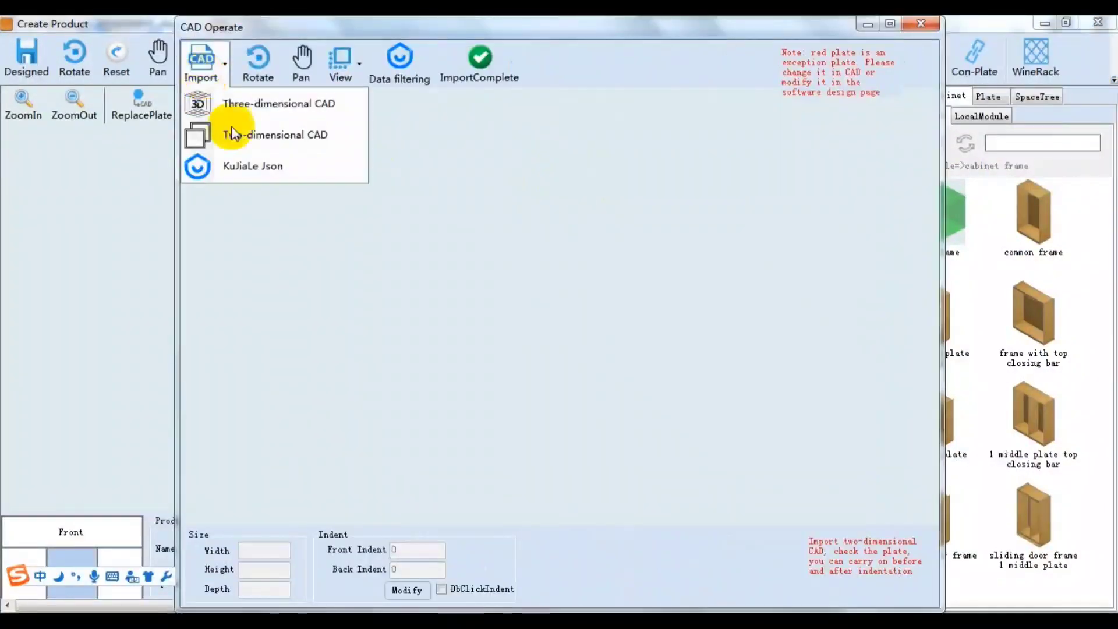
{"action": "left_click", "coordinate": [245, 106]}
{"action": "left_click", "coordinate": [454, 310]}
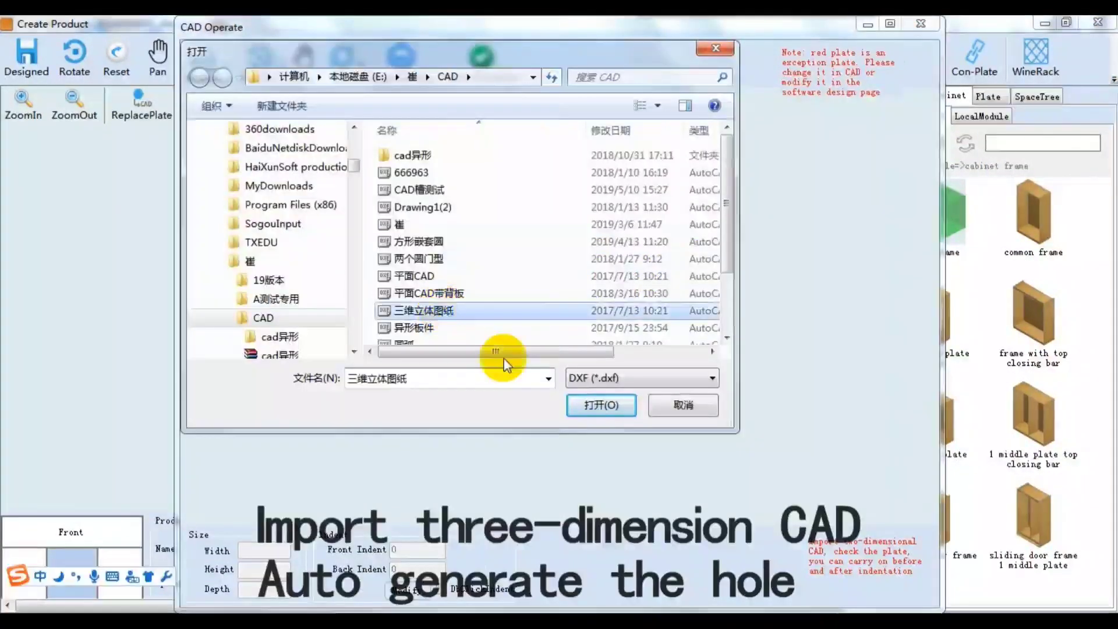
{"action": "left_click", "coordinate": [600, 406]}
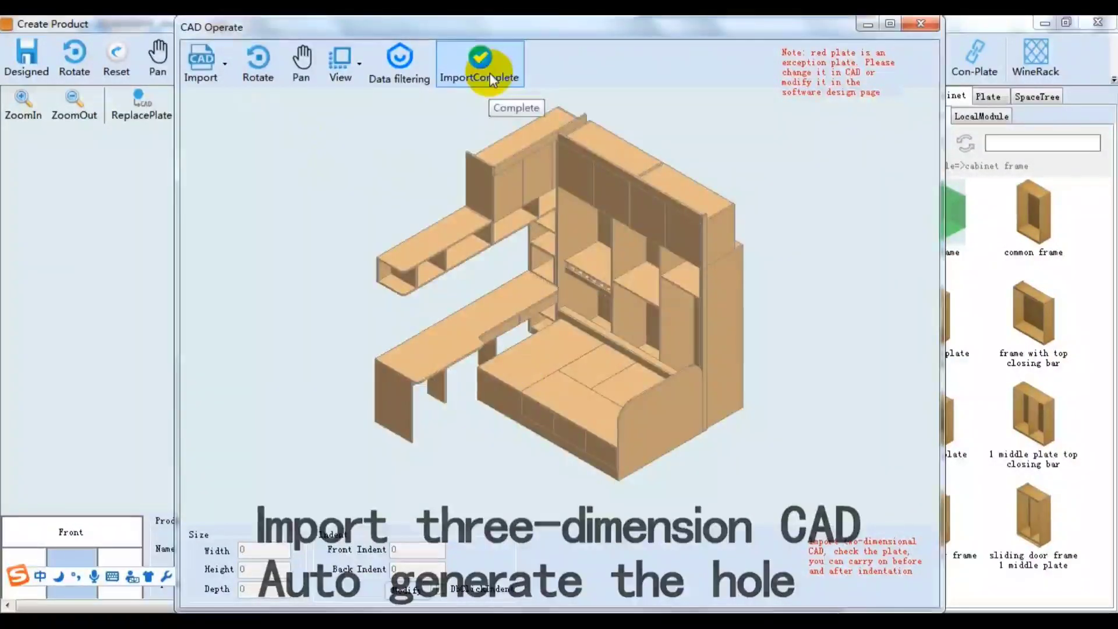
{"action": "left_click", "coordinate": [490, 72]}
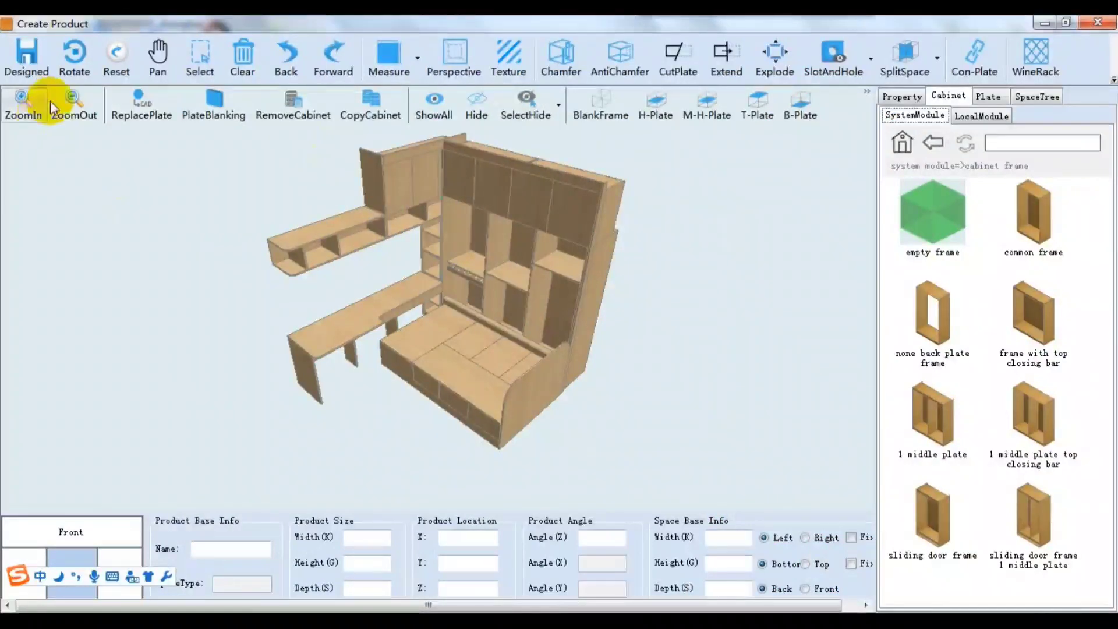
{"action": "left_click", "coordinate": [75, 55]}
{"action": "left_click_drag", "start_coordinate": [704, 364], "coordinate": [615, 418]}
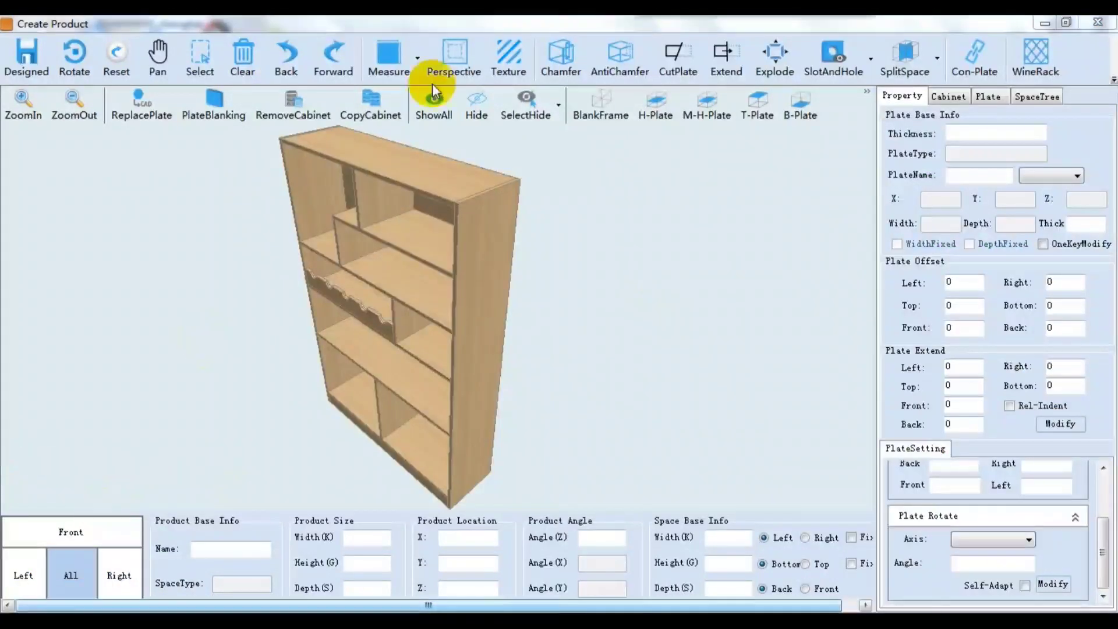
- Add wine rack 1 with a fixed number of 6 to the wide compartment above the notched bottle rack
{"action": "left_click", "coordinate": [69, 531]}
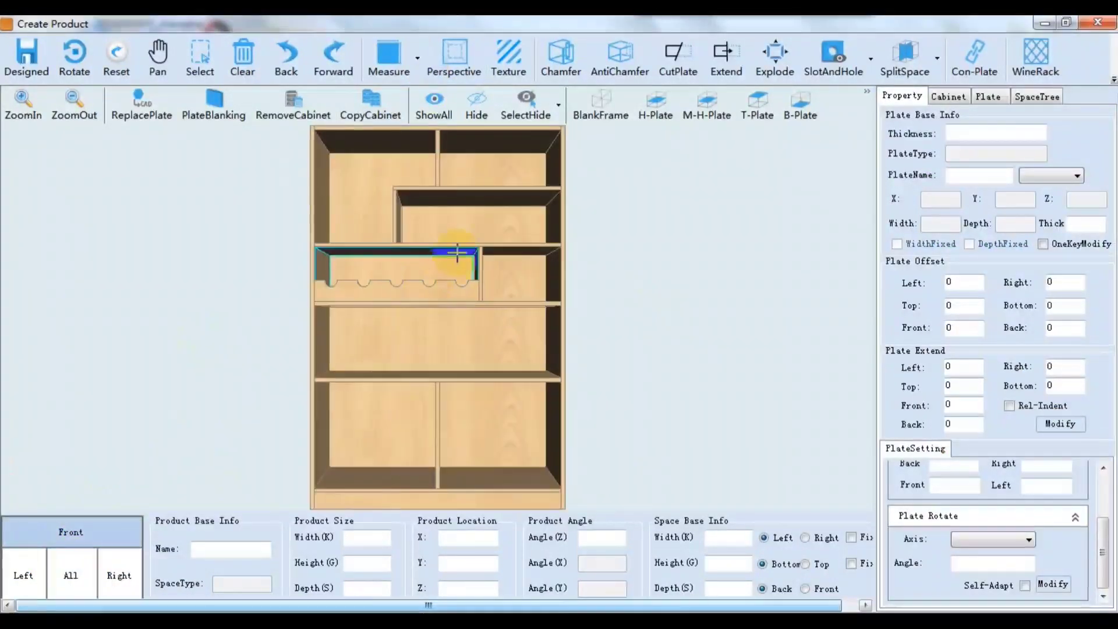
{"action": "left_click", "coordinate": [464, 230]}
{"action": "left_click", "coordinate": [949, 96]}
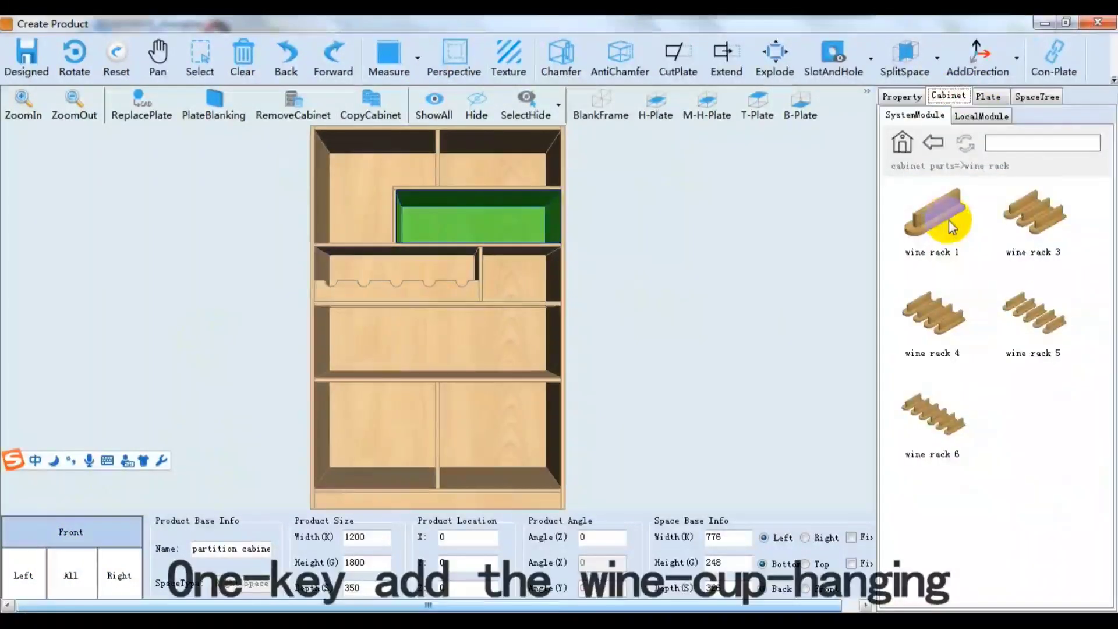
{"action": "double_click", "coordinate": [948, 219]}
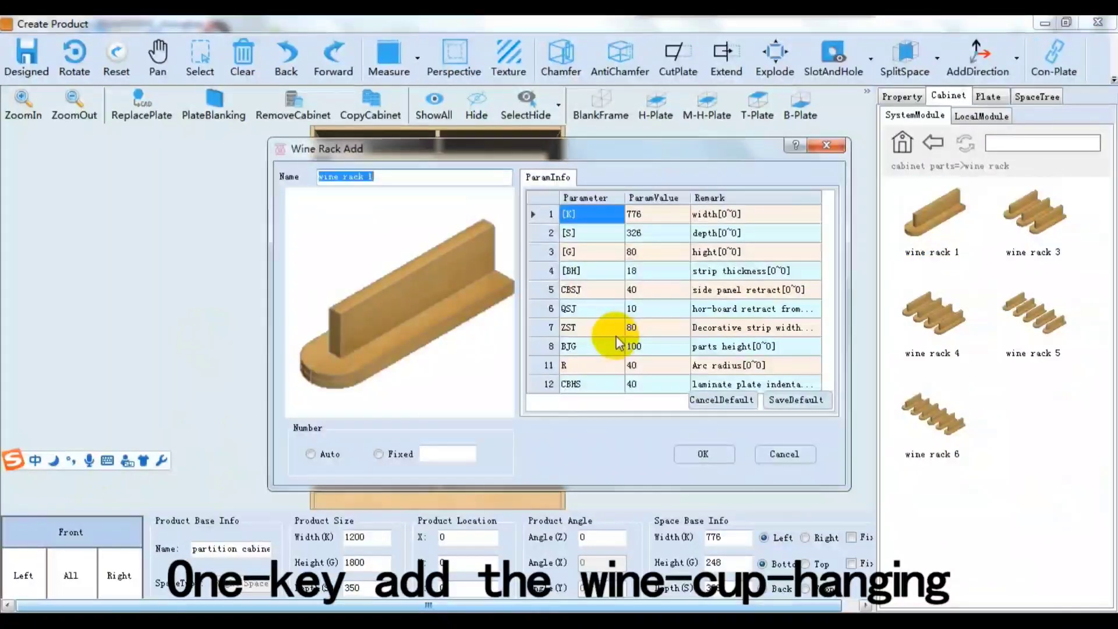
{"action": "left_click", "coordinate": [378, 454]}
{"action": "left_click", "coordinate": [431, 454]}
{"action": "type", "text": "6"}
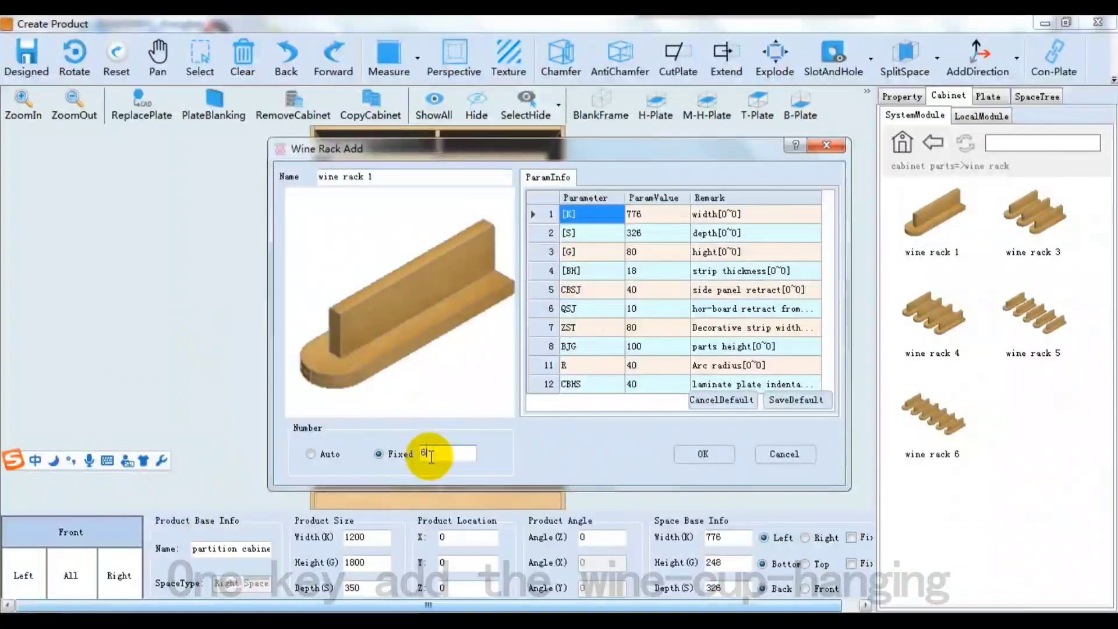
- Fill the full-width middle compartment with the third wine-lattice type, analysed with plate thickness 18 and lattice amount 2
{"action": "left_click", "coordinate": [416, 354]}
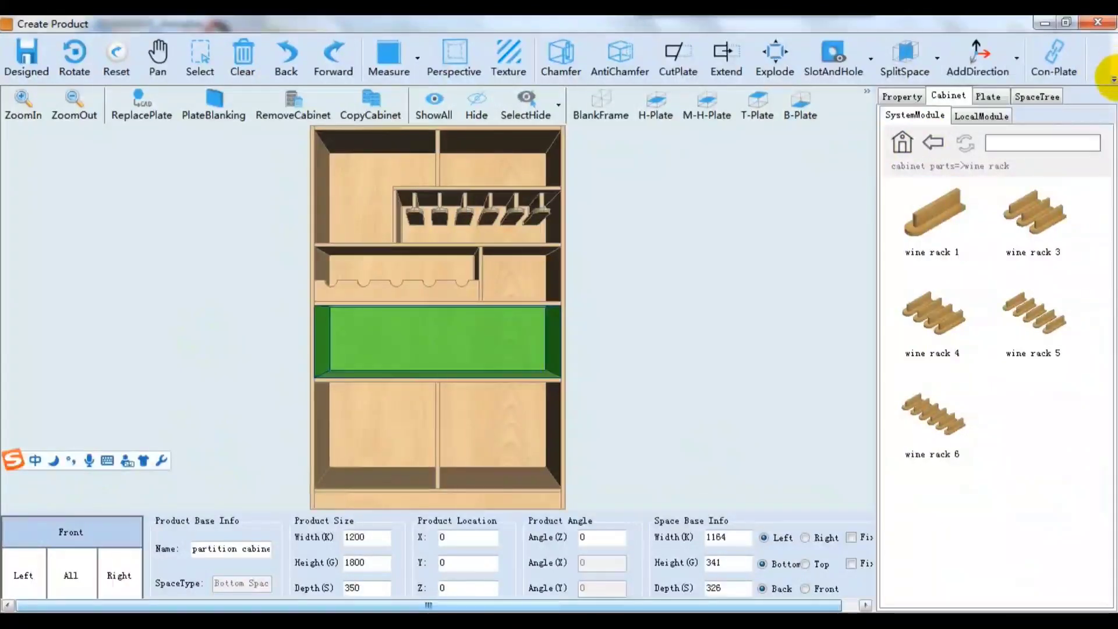
{"action": "left_click", "coordinate": [1113, 80]}
{"action": "left_click", "coordinate": [1022, 120]}
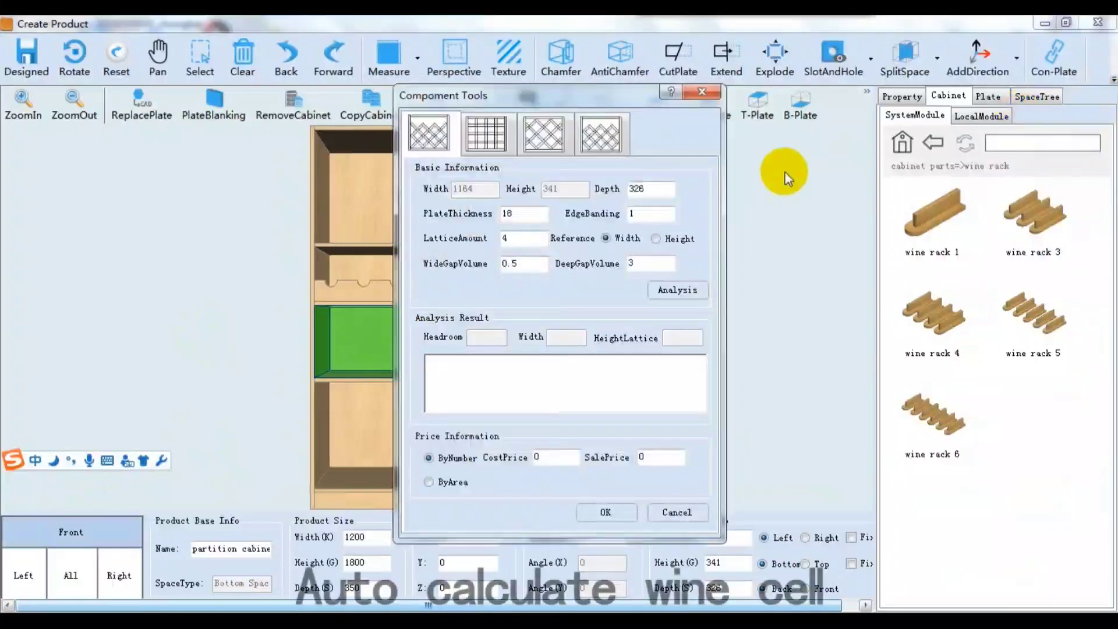
{"action": "left_click", "coordinate": [551, 132]}
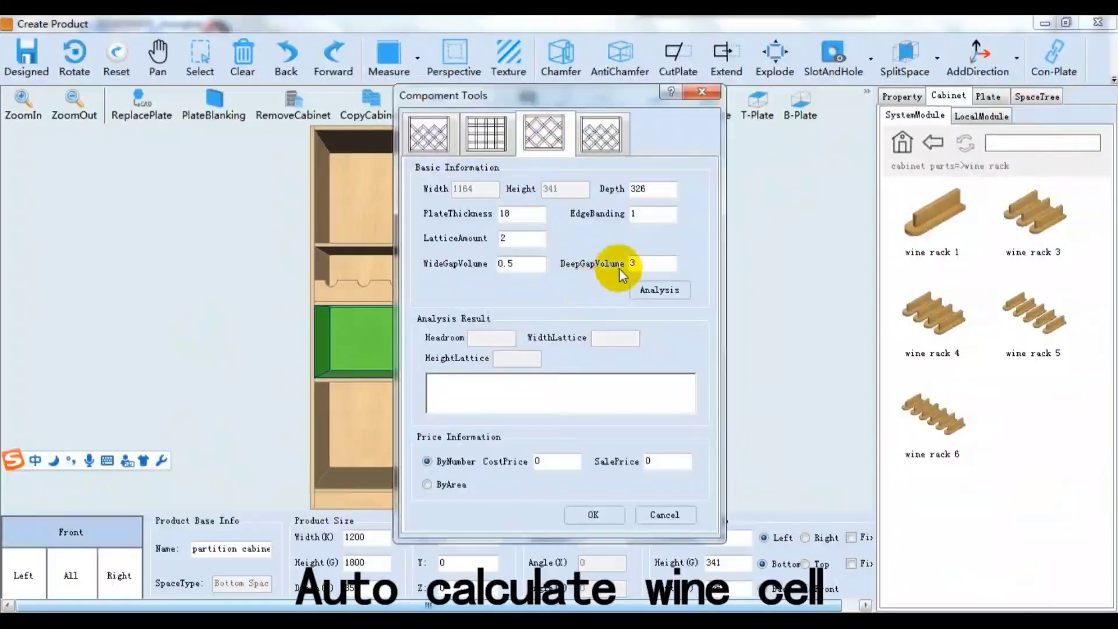
{"action": "left_click", "coordinate": [654, 291]}
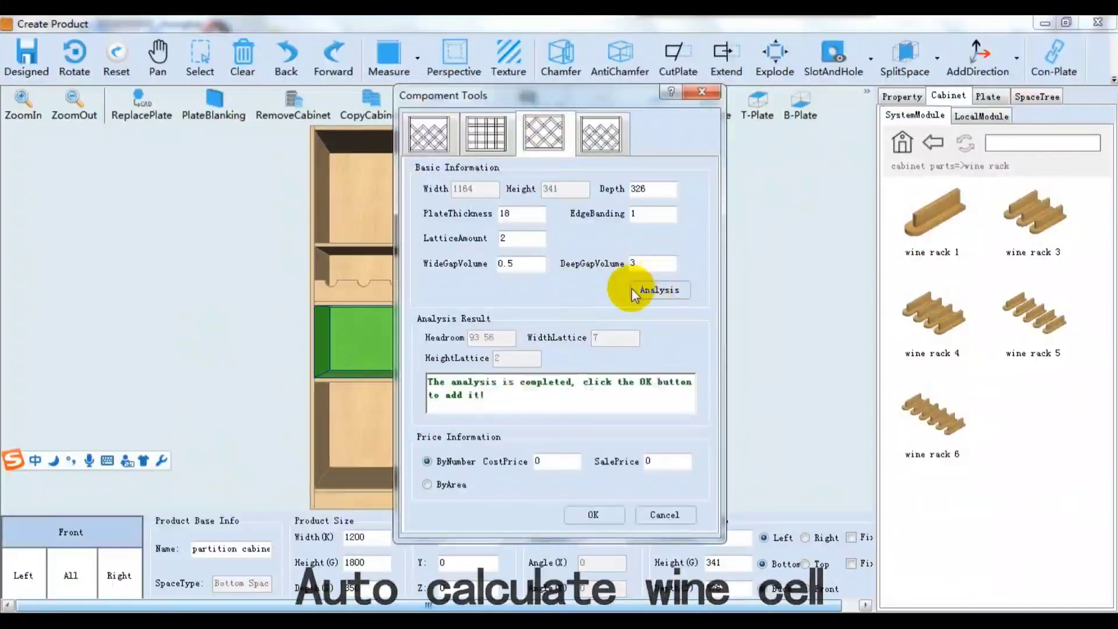
{"action": "left_click", "coordinate": [594, 515]}
{"action": "left_click", "coordinate": [75, 53]}
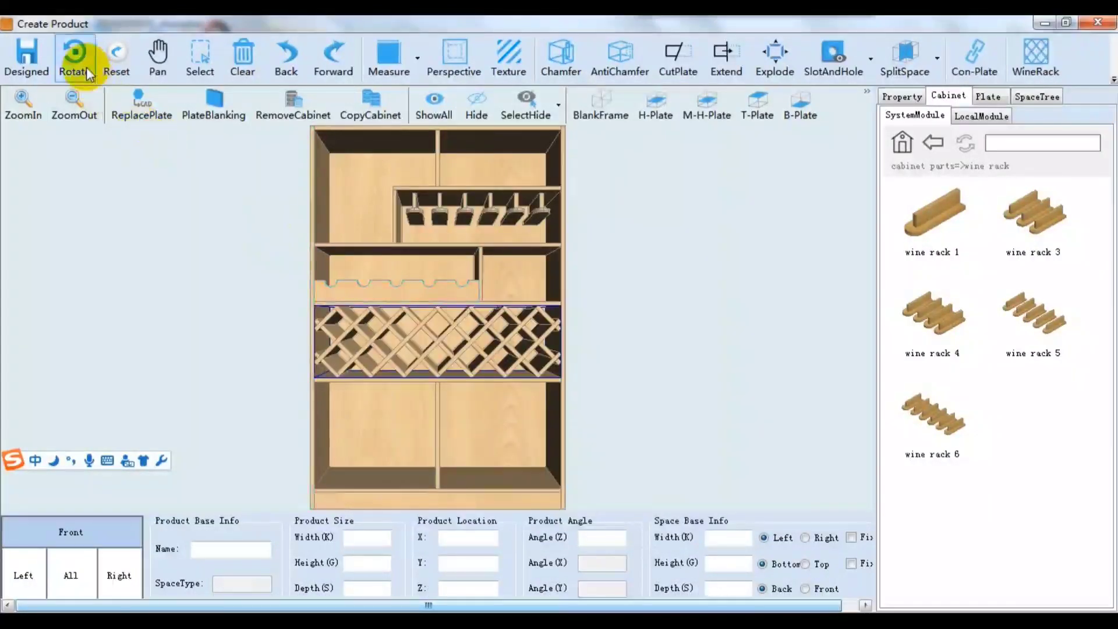
{"action": "left_click_drag", "start_coordinate": [637, 379], "coordinate": [584, 396]}
{"action": "scroll", "coordinate": [585, 395], "scroll_direction": "down", "scroll_amount": 2}
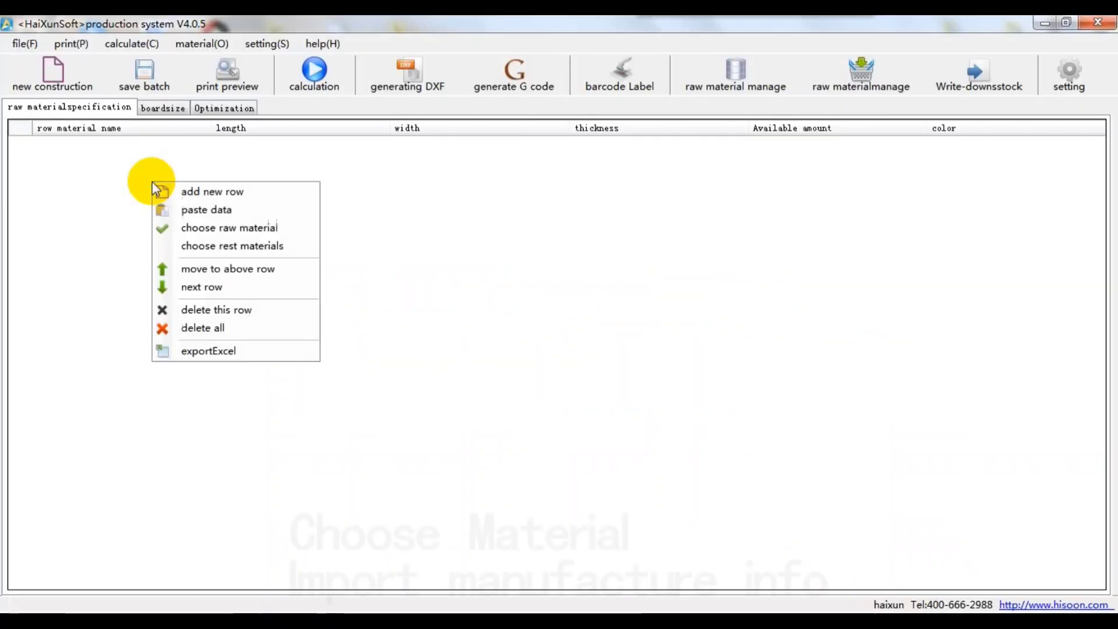
- In the HaiXunSoft production system, choose the 18 mm warm white chipboard and the gray HDF as raw materials
{"action": "left_click", "coordinate": [198, 227]}
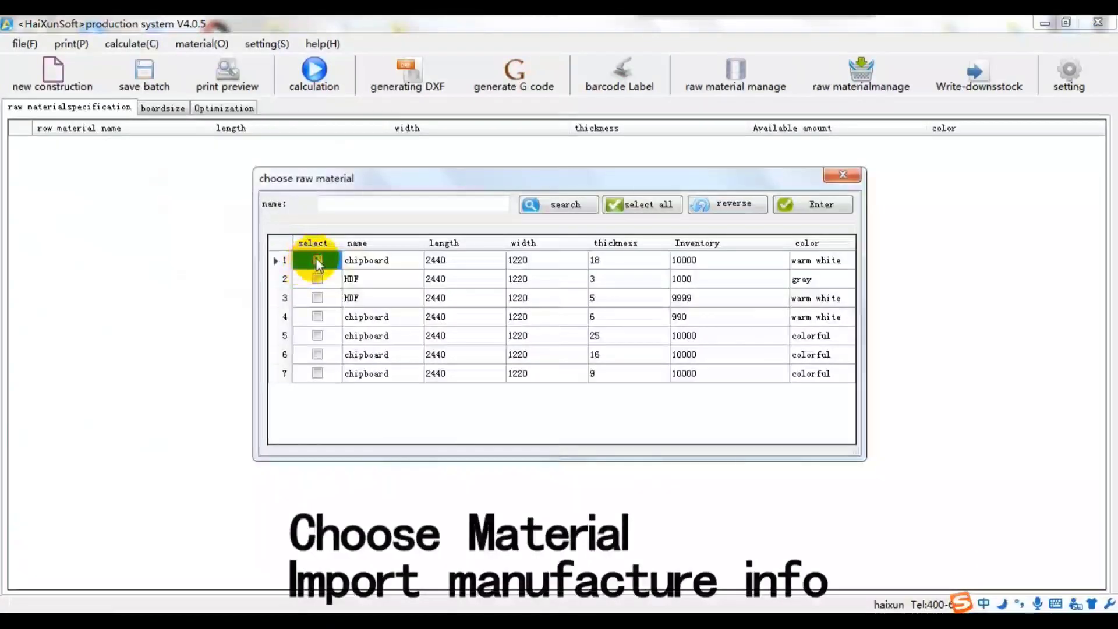
{"action": "left_click", "coordinate": [317, 279]}
{"action": "left_click", "coordinate": [790, 213]}
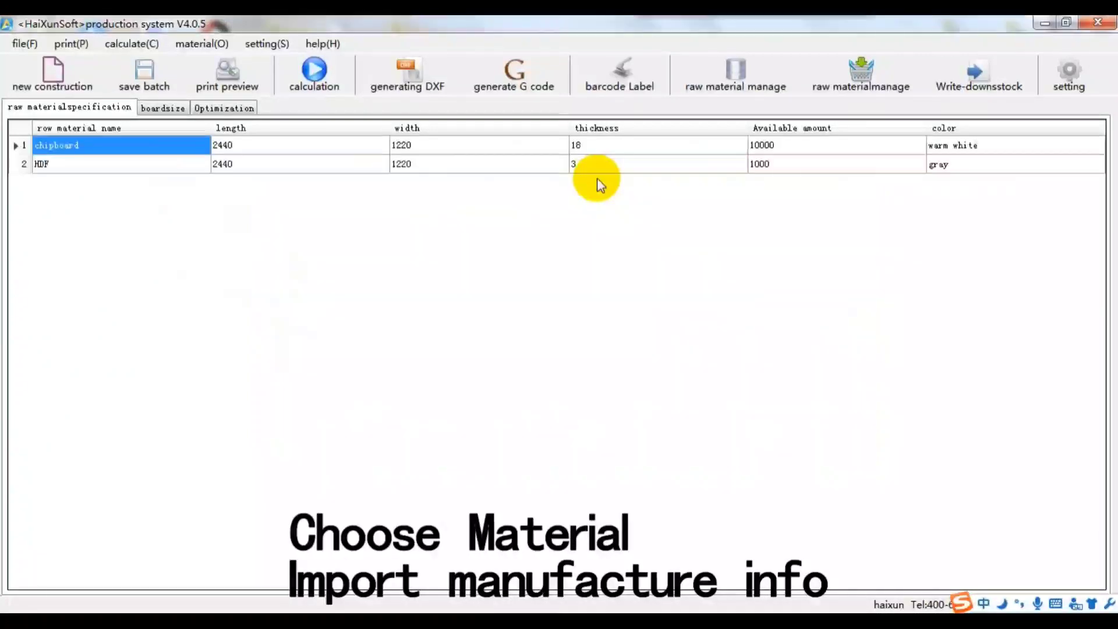
- Set the HDF thickness to 6 and calculate the optimized cutting layouts for the listed boards
{"action": "double_click", "coordinate": [598, 165]}
{"action": "type", "text": "6"}
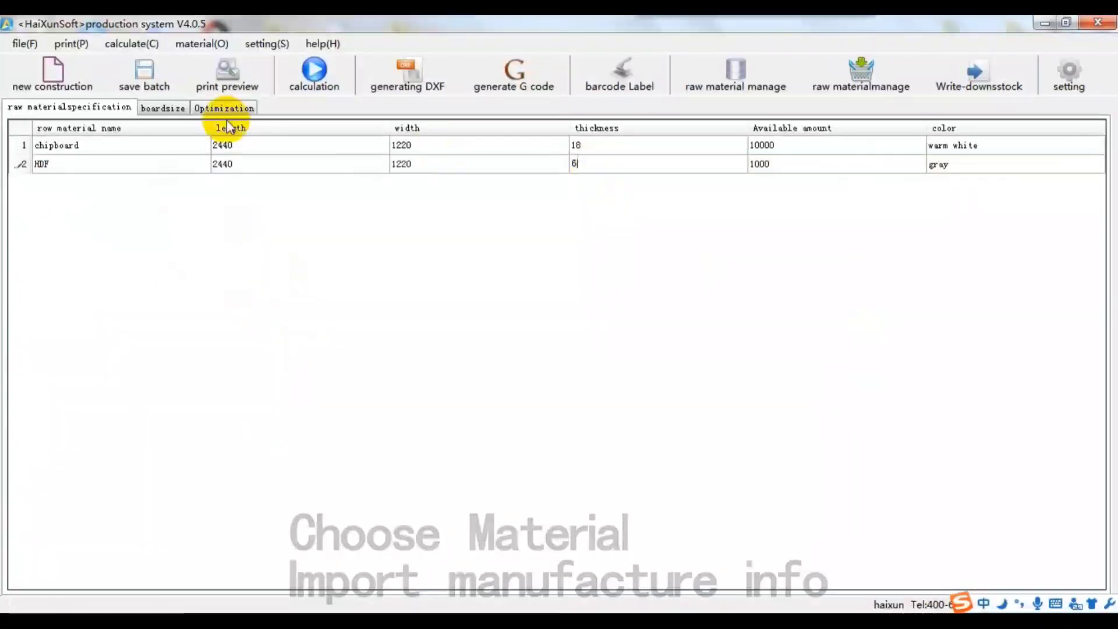
{"action": "left_click", "coordinate": [175, 109]}
{"action": "left_click", "coordinate": [313, 85]}
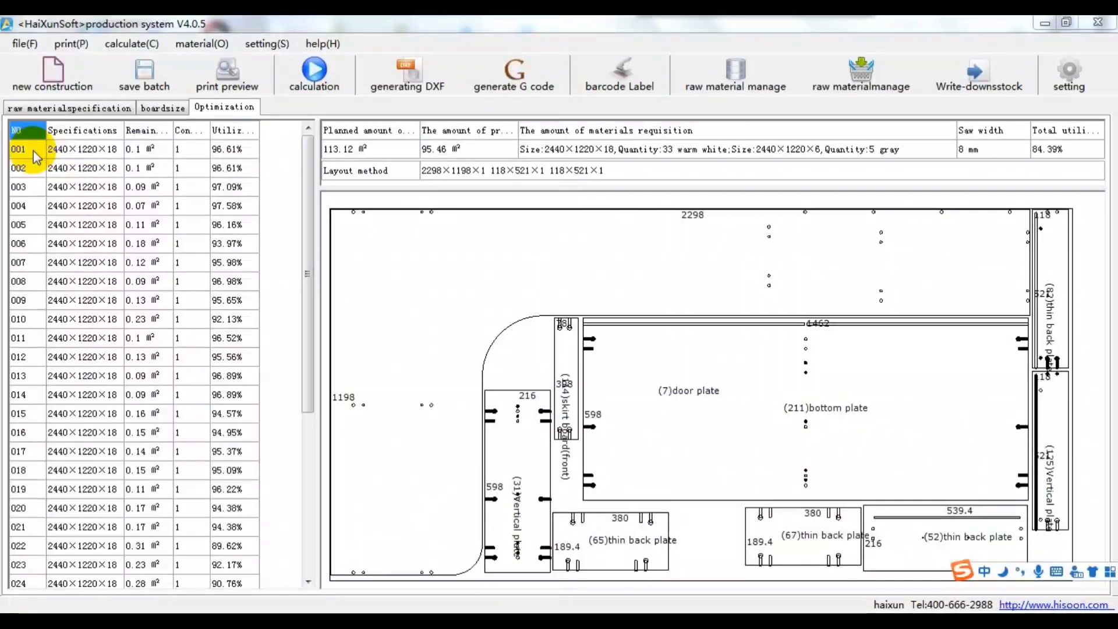
- Examine the cutting layouts of sheets 001, 002, 003, 009, 013 and 019
{"action": "left_click", "coordinate": [33, 151]}
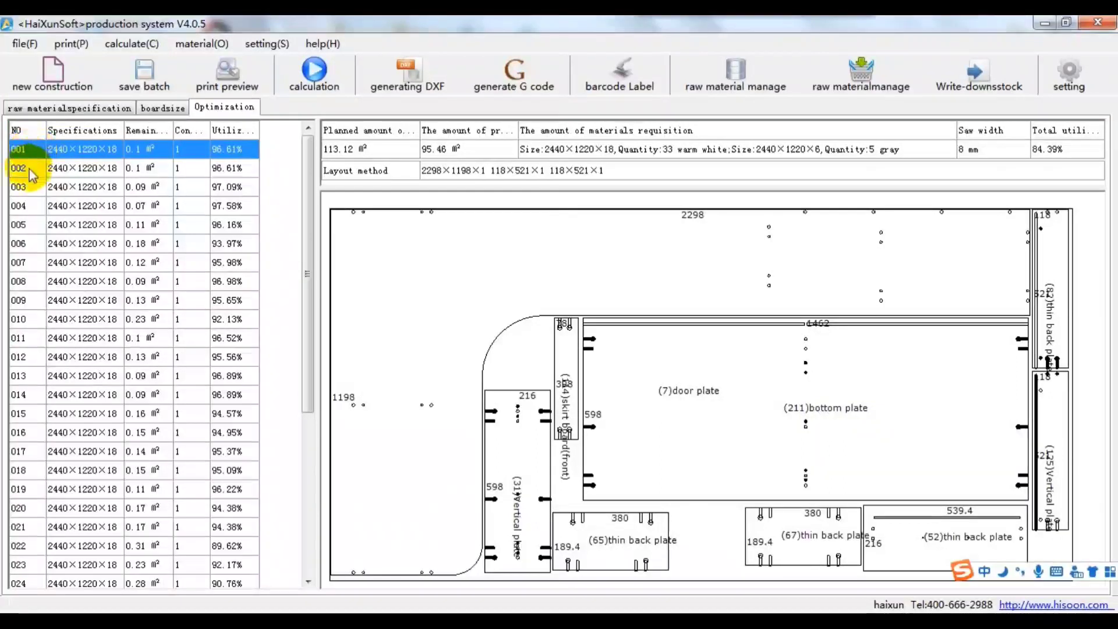
{"action": "left_click", "coordinate": [29, 172]}
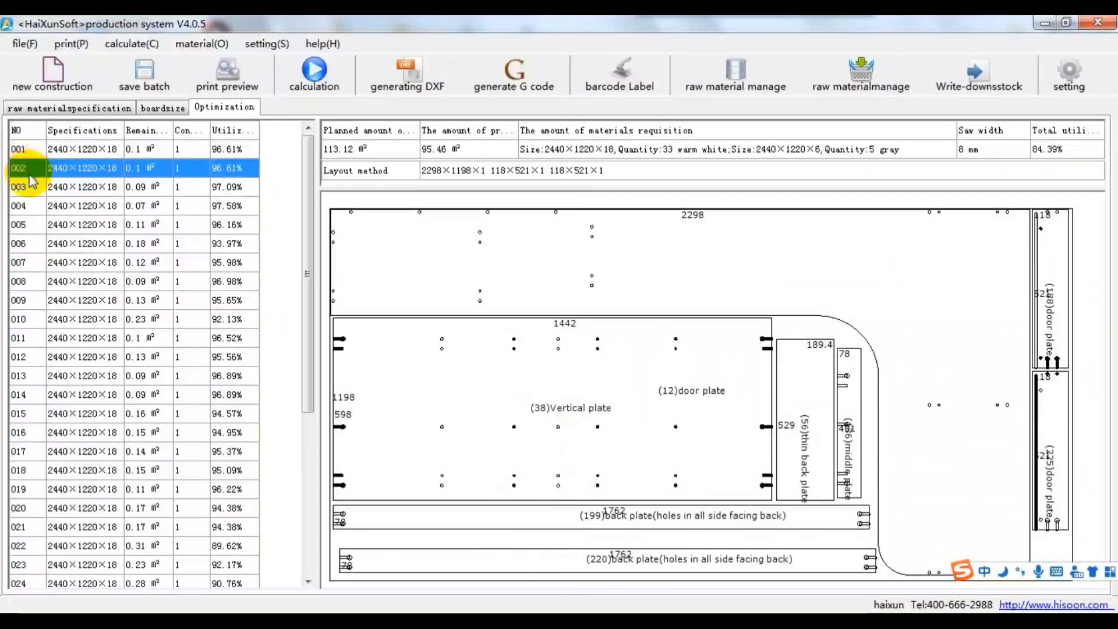
{"action": "left_click", "coordinate": [27, 186]}
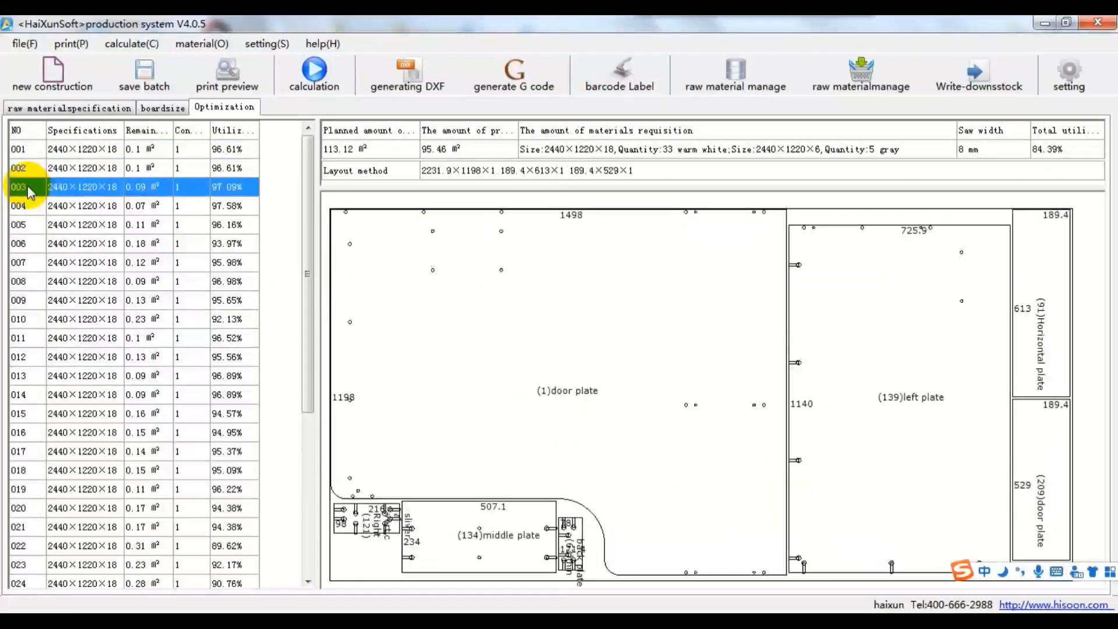
{"action": "left_click", "coordinate": [20, 299]}
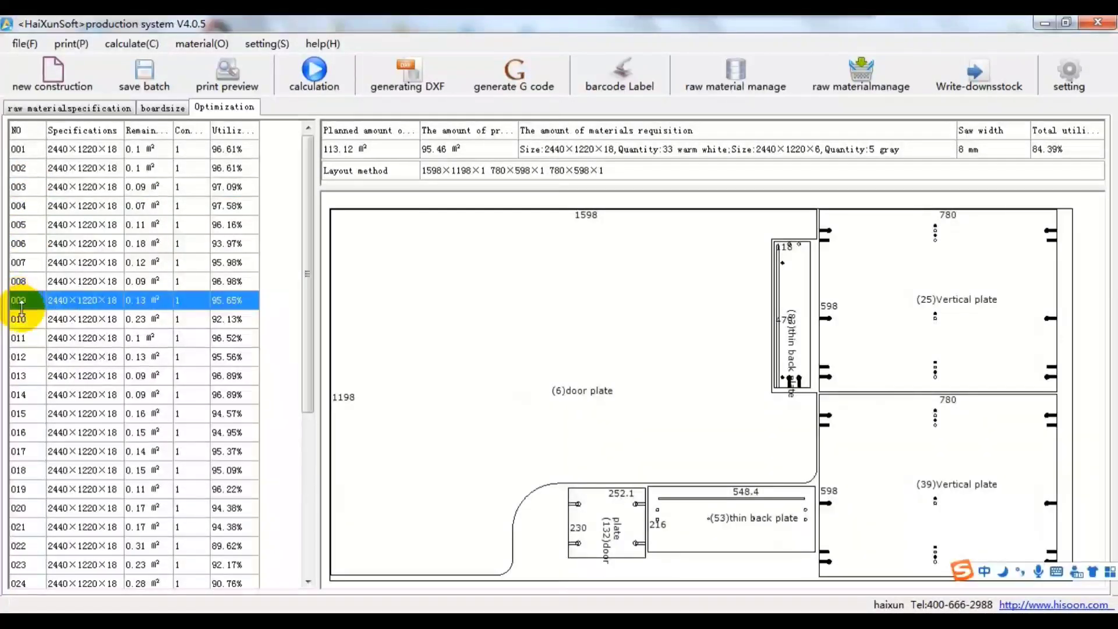
{"action": "left_click", "coordinate": [27, 375]}
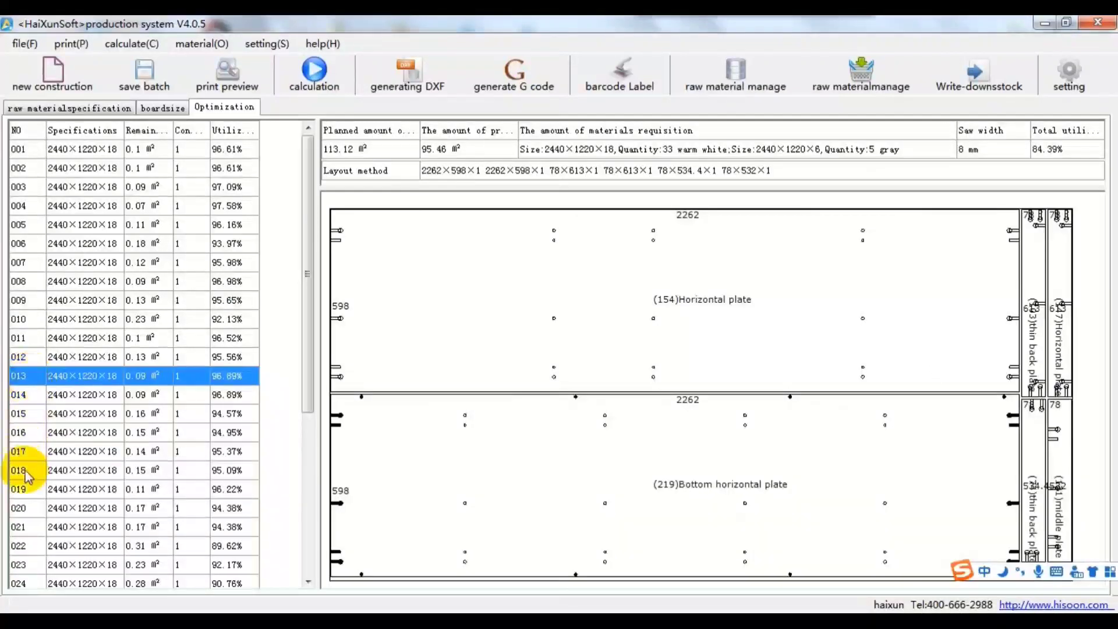
{"action": "left_click", "coordinate": [26, 489]}
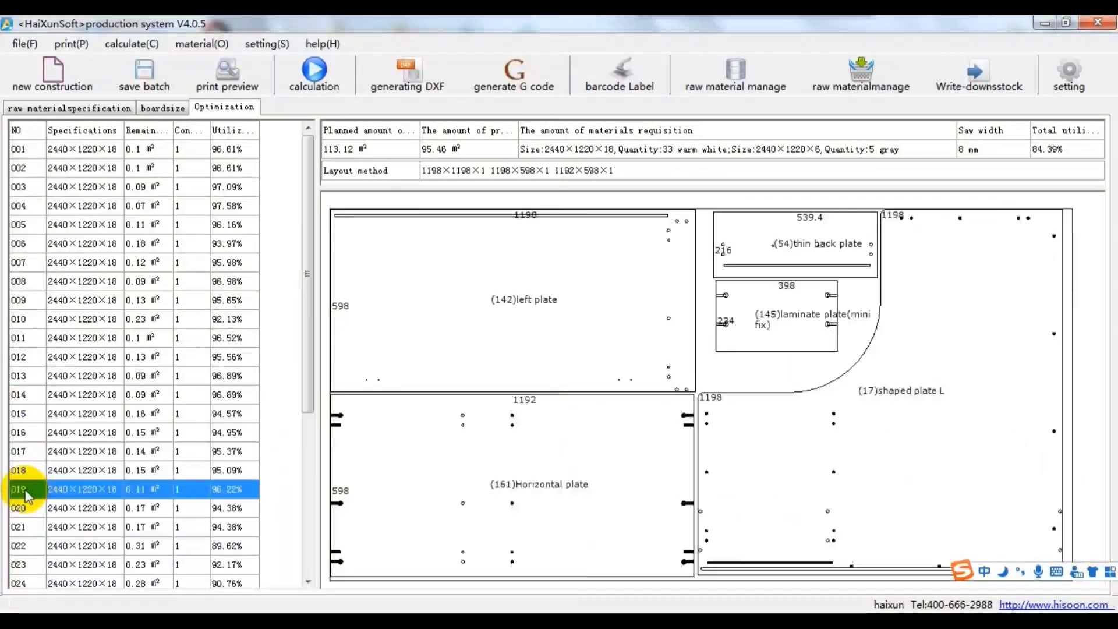
{"action": "scroll", "coordinate": [223, 441], "scroll_direction": "down", "scroll_amount": 3}
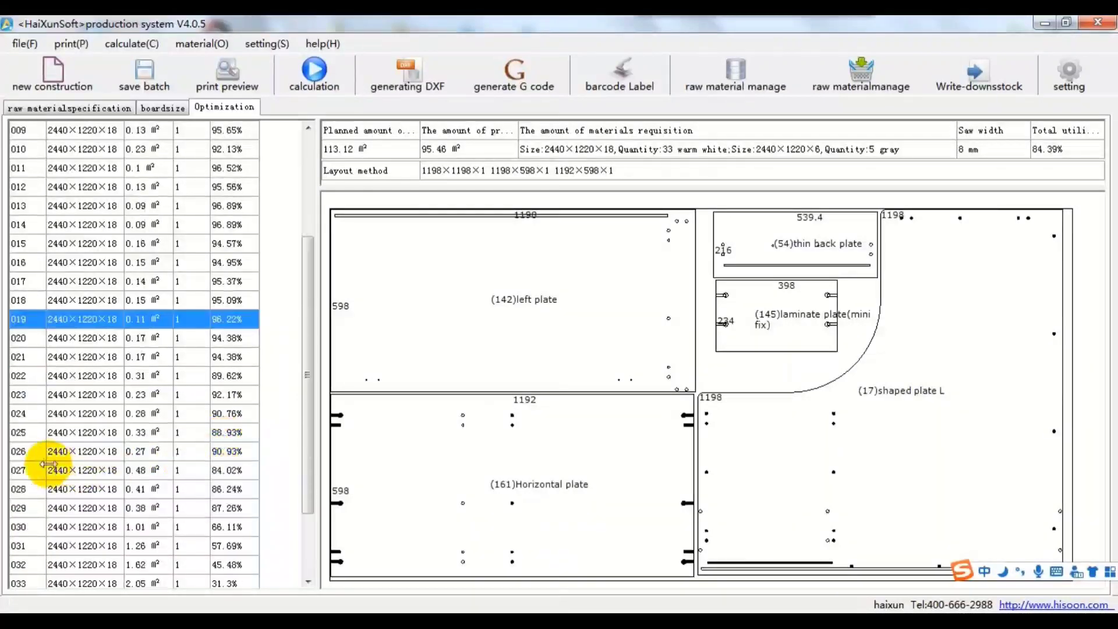
{"action": "scroll", "coordinate": [29, 466], "scroll_direction": "down", "scroll_amount": 1}
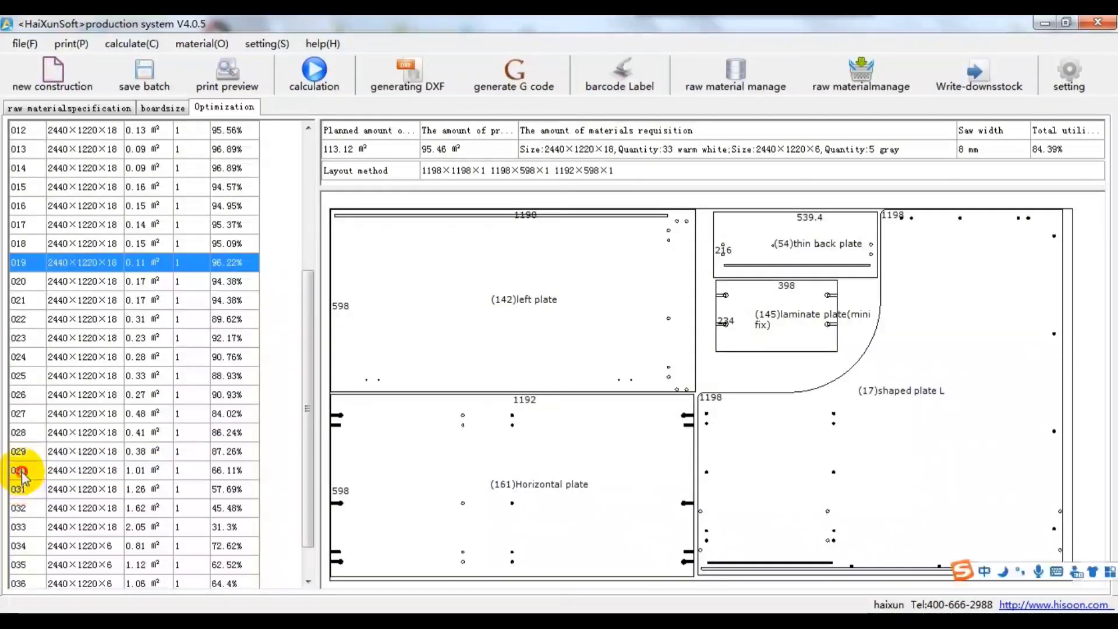
- On sheet 030, move the narrow door plate beside horizontal plate 163, the separate vertical plate beside vertical plate 20, and door plate 191 beneath back plate 107
{"action": "left_click", "coordinate": [21, 472]}
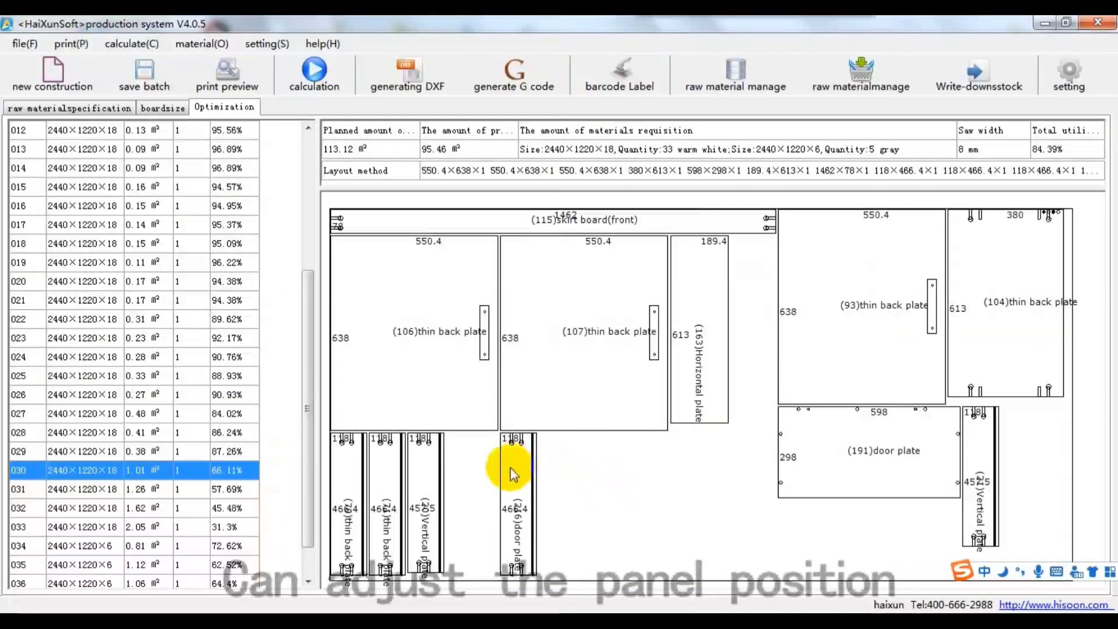
{"action": "right_click", "coordinate": [510, 467]}
{"action": "left_click", "coordinate": [539, 354]}
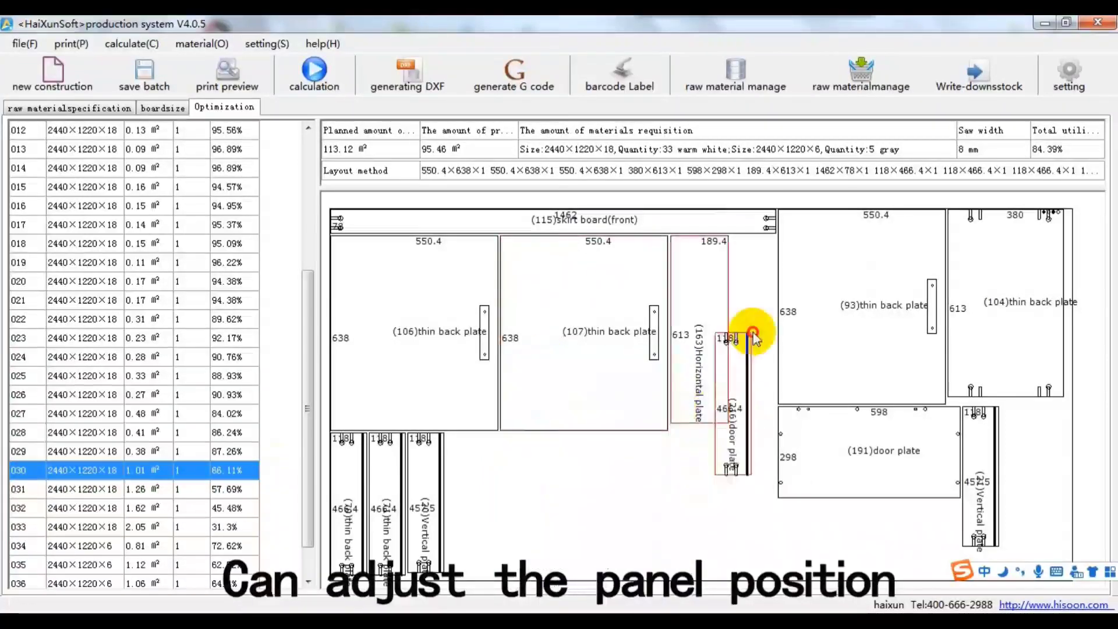
{"action": "left_click", "coordinate": [757, 245]}
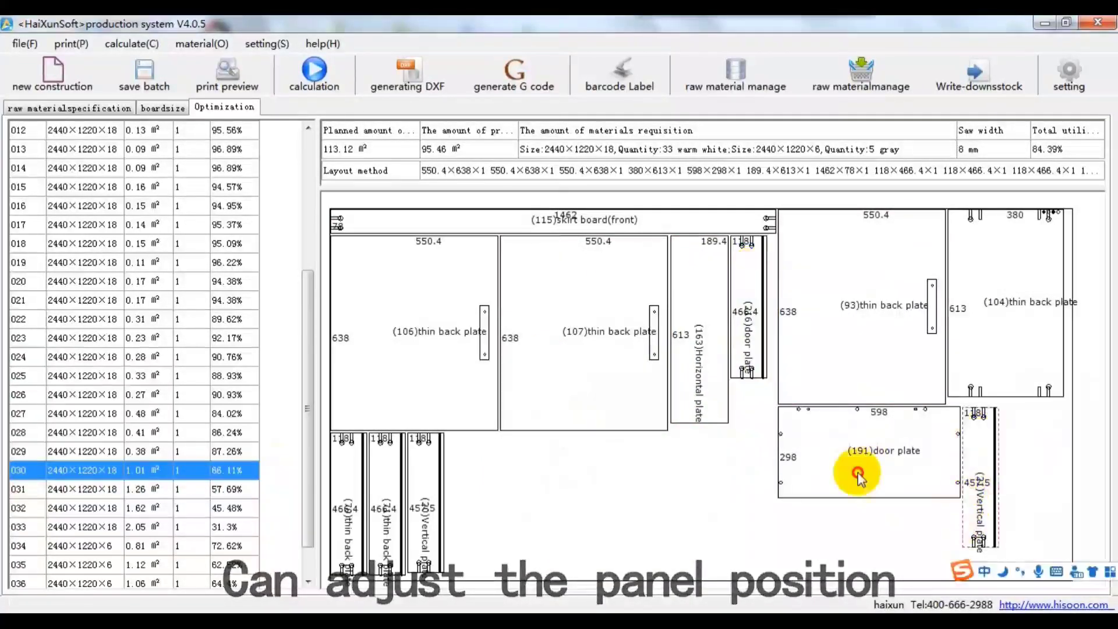
{"action": "left_click", "coordinate": [462, 457]}
{"action": "left_click", "coordinate": [798, 454]}
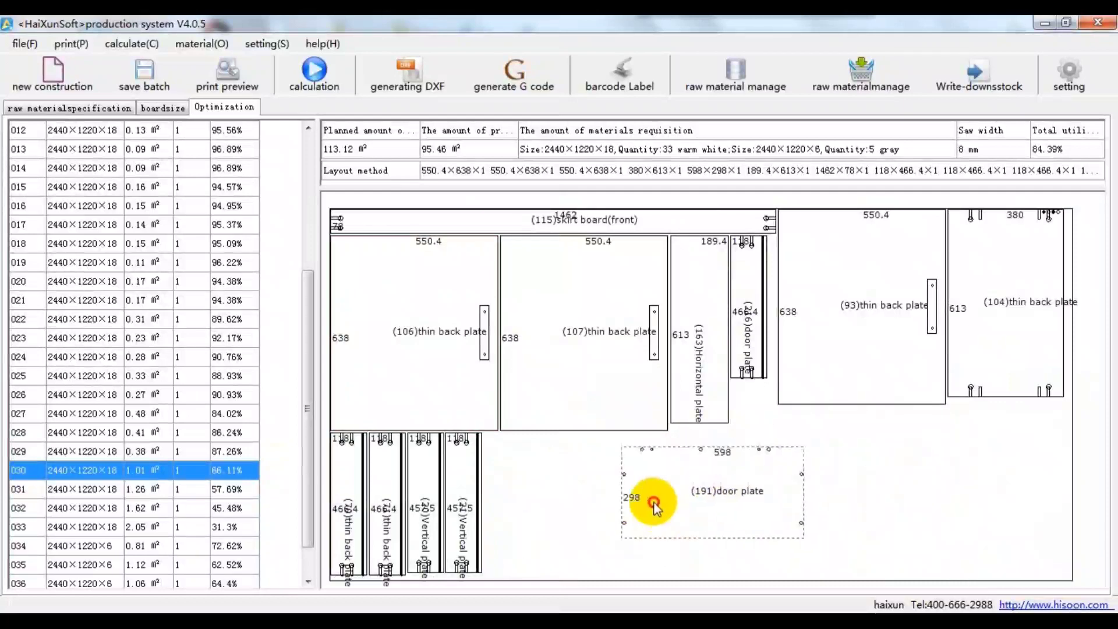
{"action": "right_click", "coordinate": [448, 354]}
{"action": "left_click", "coordinate": [496, 529]}
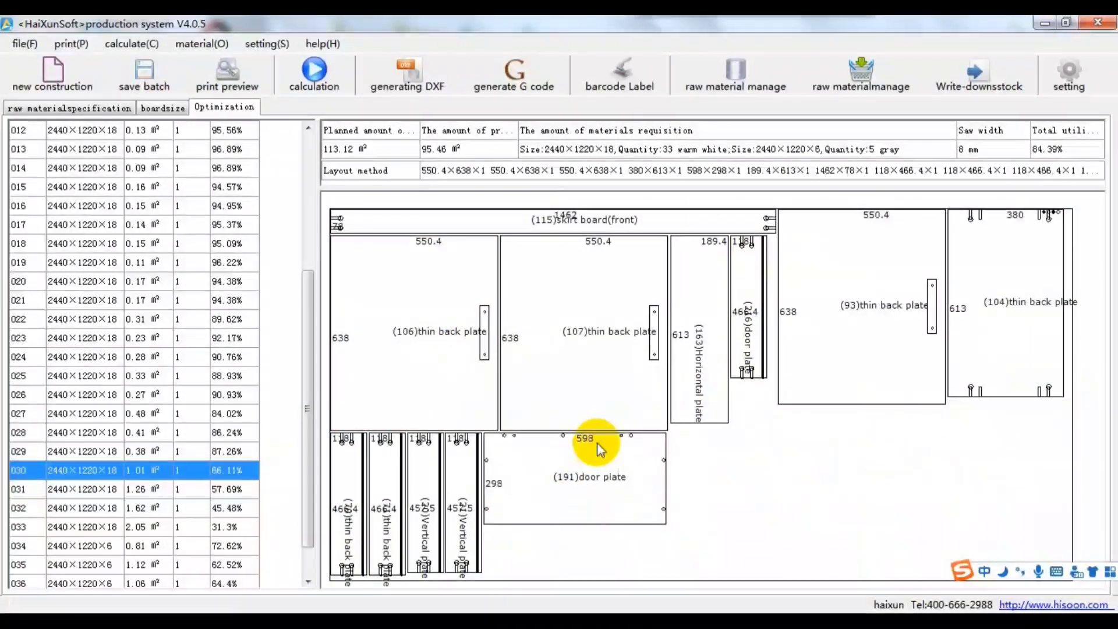
- Check sheet 030's work order and set a new one, starting with thin back plate 104 as 1 and ending with door plate 191 as 12
{"action": "right_click", "coordinate": [420, 338]}
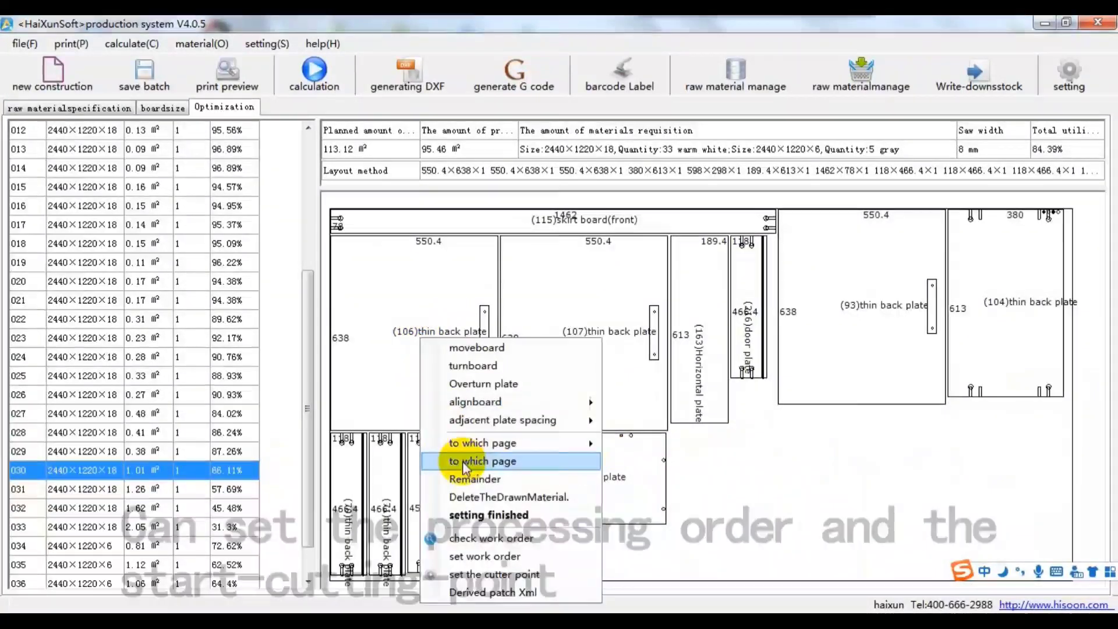
{"action": "left_click", "coordinate": [490, 540]}
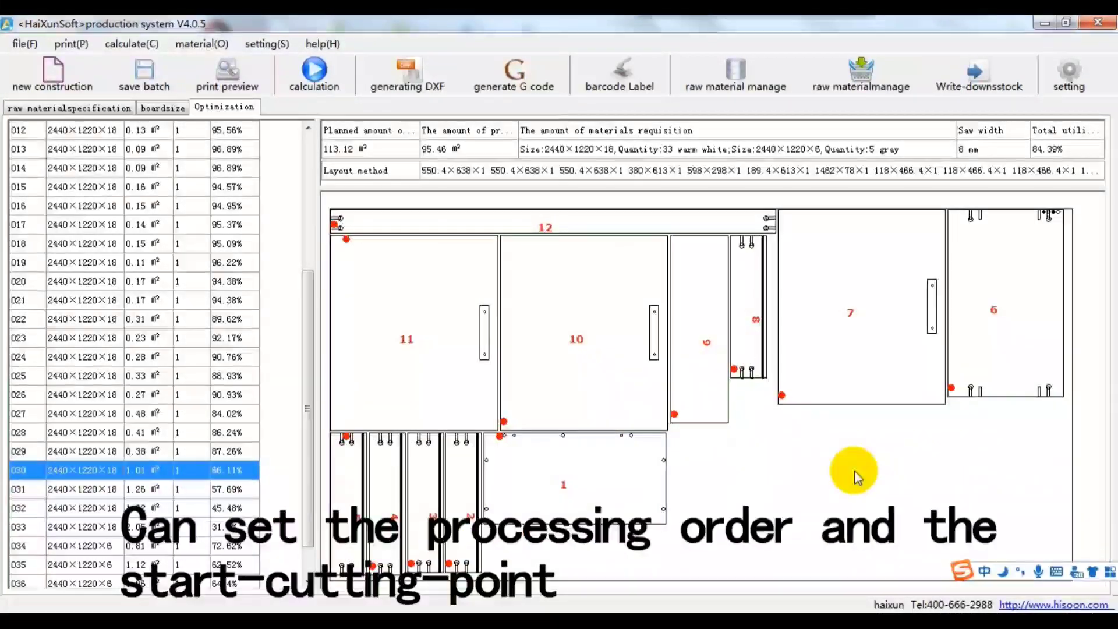
{"action": "right_click", "coordinate": [414, 341]}
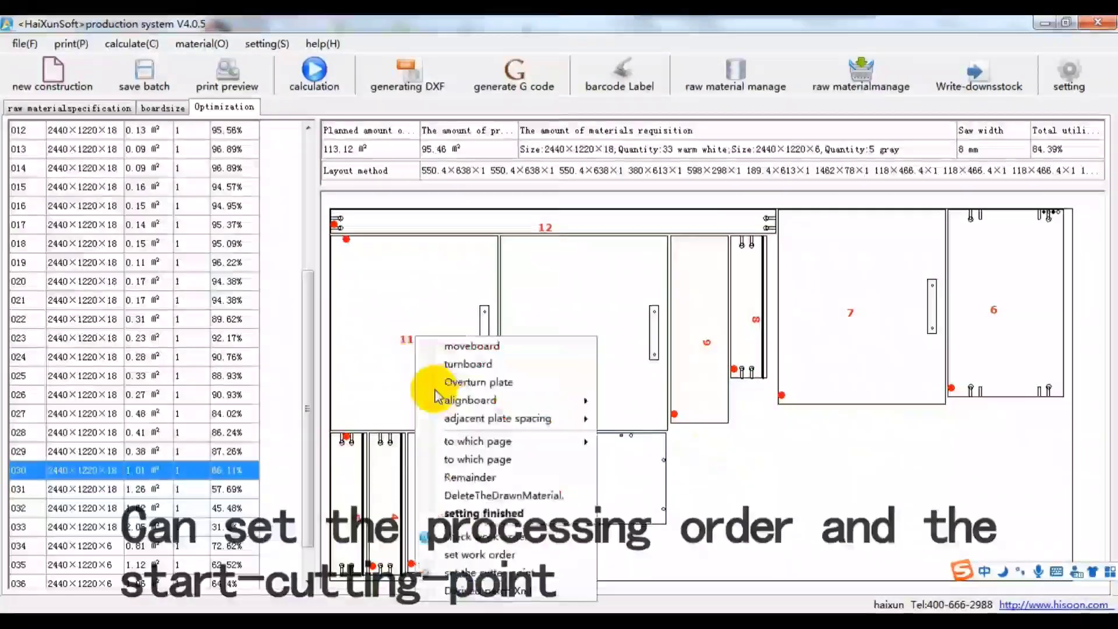
{"action": "left_click", "coordinate": [466, 514]}
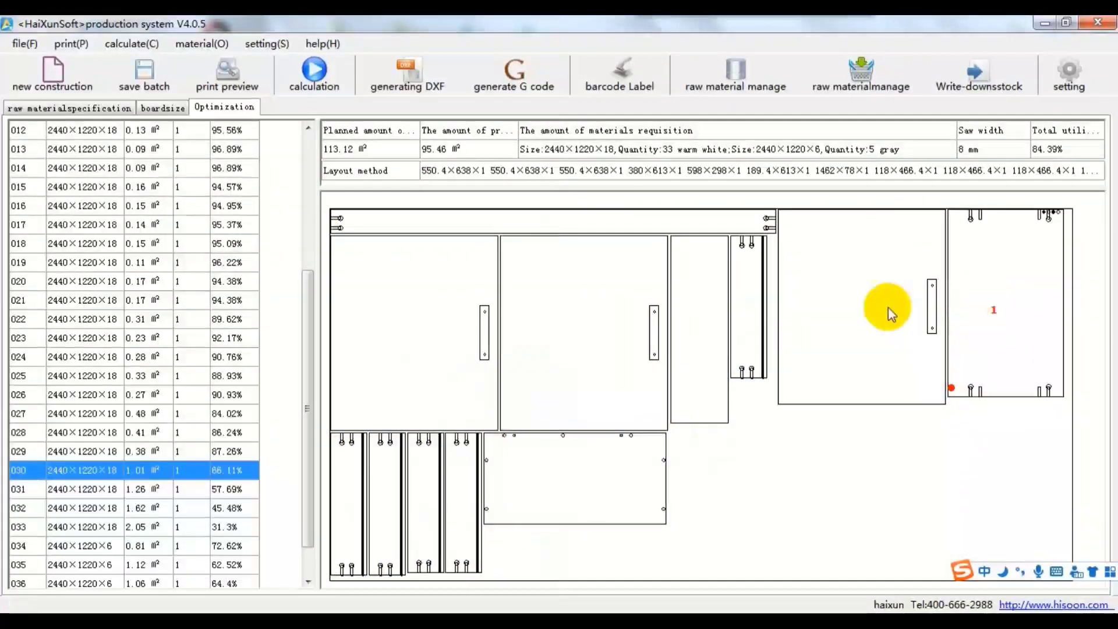
{"action": "left_click", "coordinate": [836, 357]}
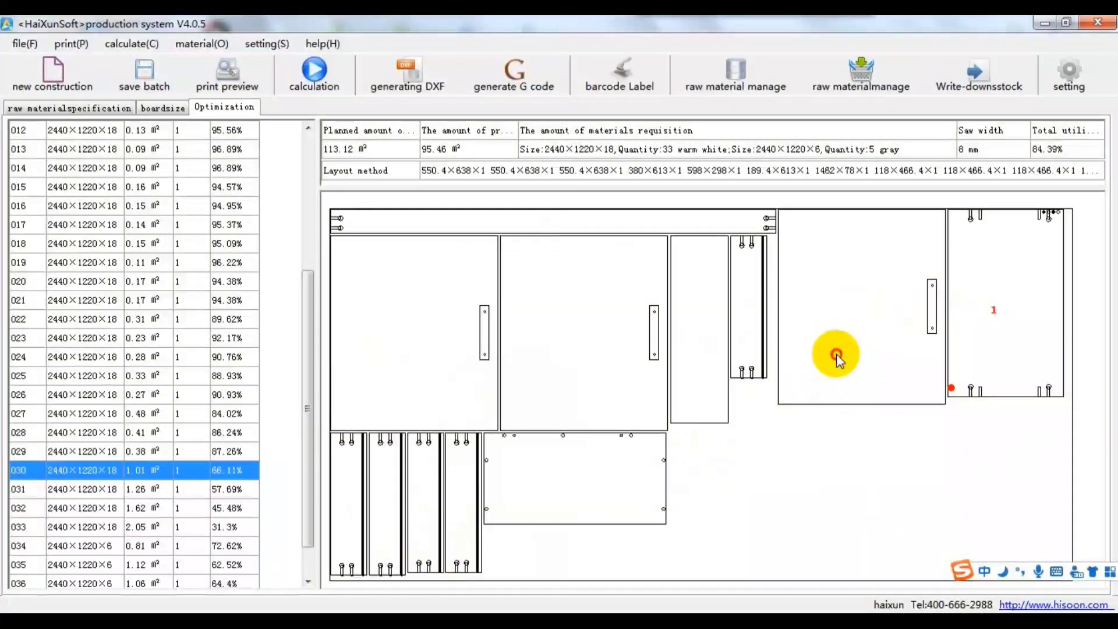
{"action": "left_click", "coordinate": [743, 319]}
{"action": "left_click", "coordinate": [682, 221]}
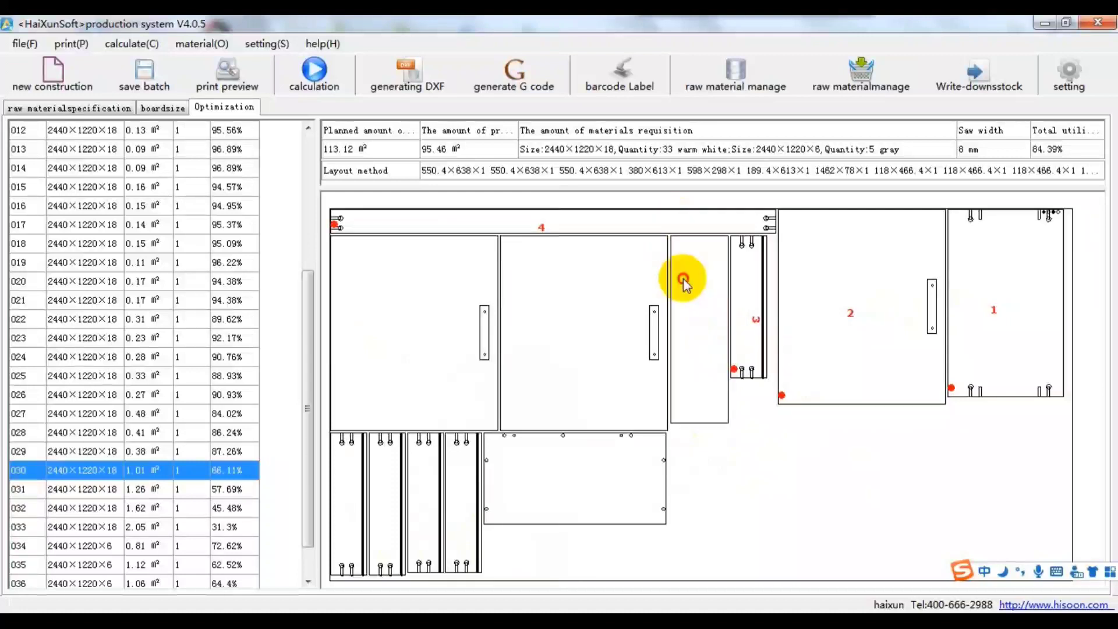
{"action": "left_click", "coordinate": [398, 496]}
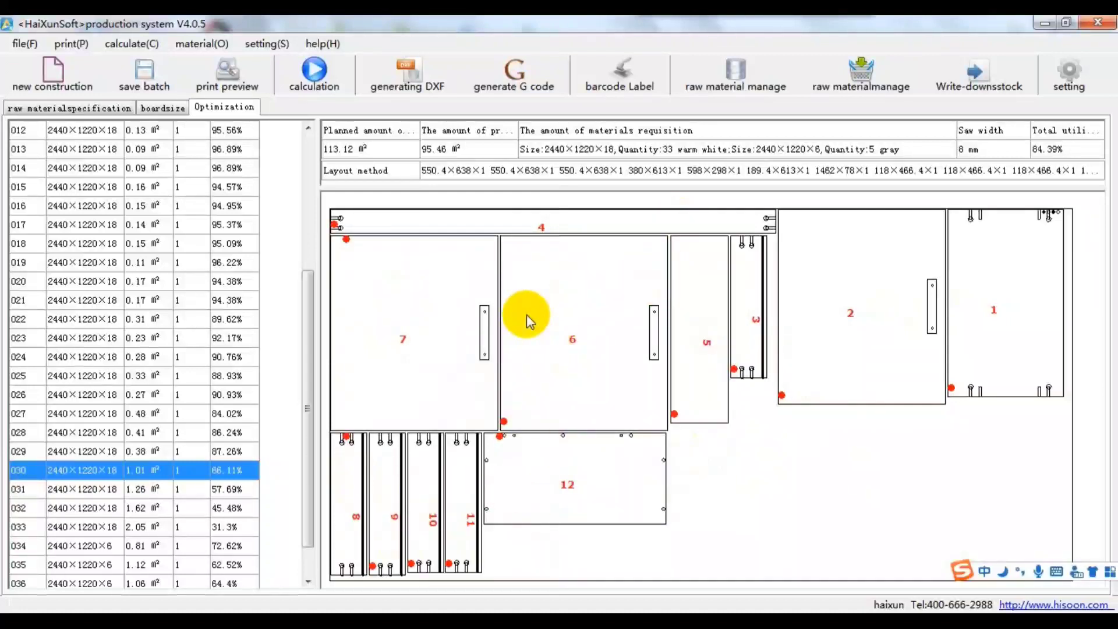
- Review the CNC-Control tool, order and set knife1 settings and generate the G code with the cutting board as Z-axis reference
{"action": "left_click", "coordinate": [516, 79]}
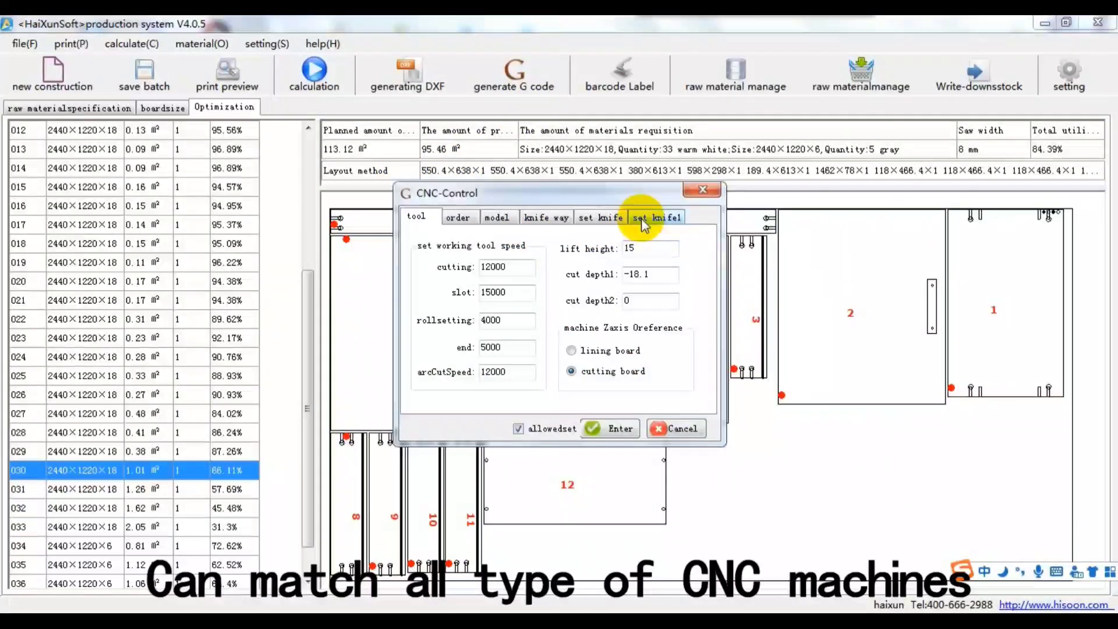
{"action": "left_click", "coordinate": [643, 219]}
{"action": "left_click", "coordinate": [458, 218]}
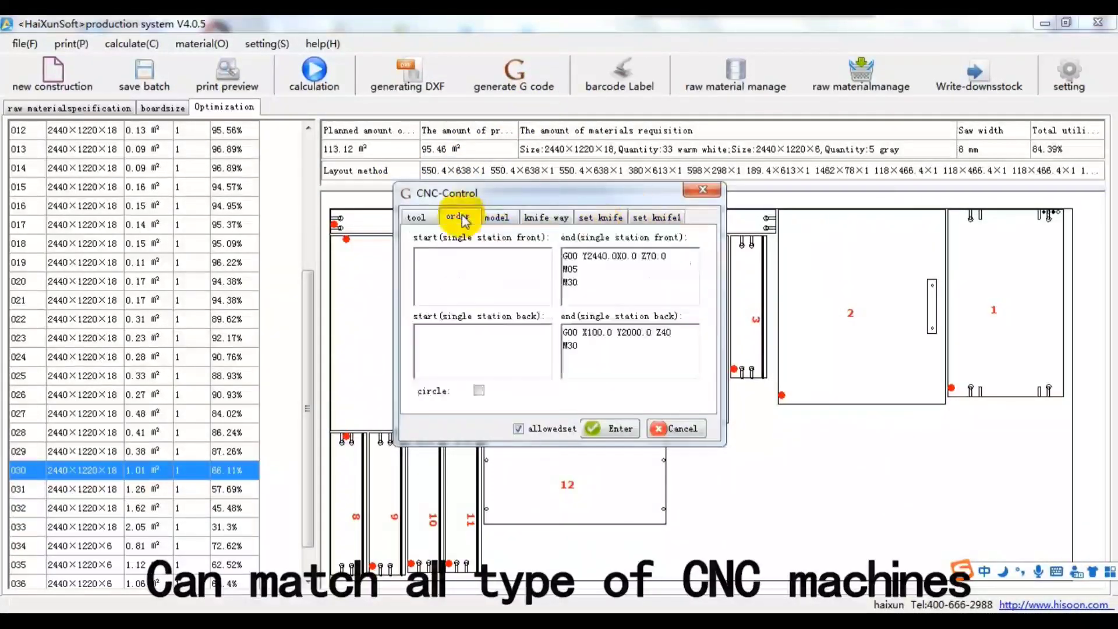
{"action": "left_click", "coordinate": [422, 219]}
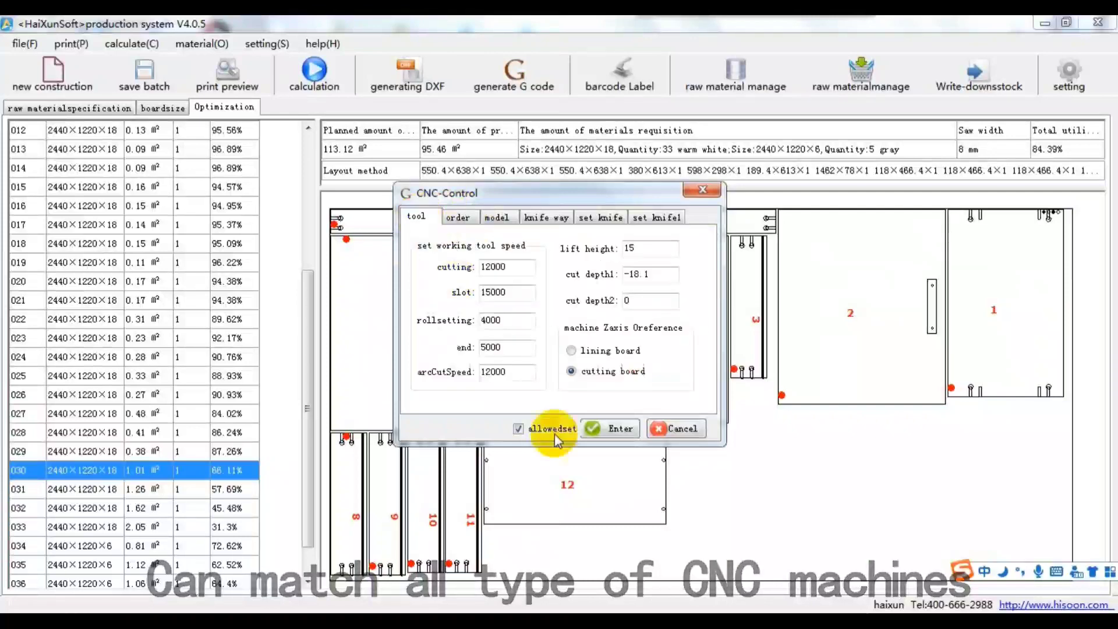
{"action": "left_click", "coordinate": [610, 438]}
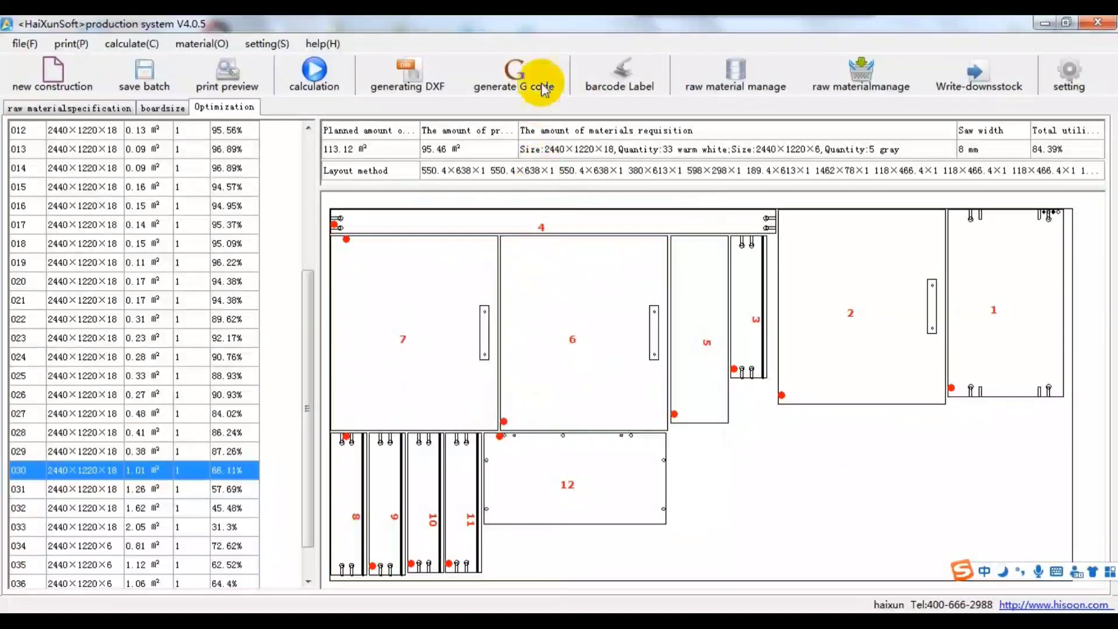
- Open the barcode labels for the cut boards and preview the thin back plate's label
{"action": "left_click", "coordinate": [633, 84]}
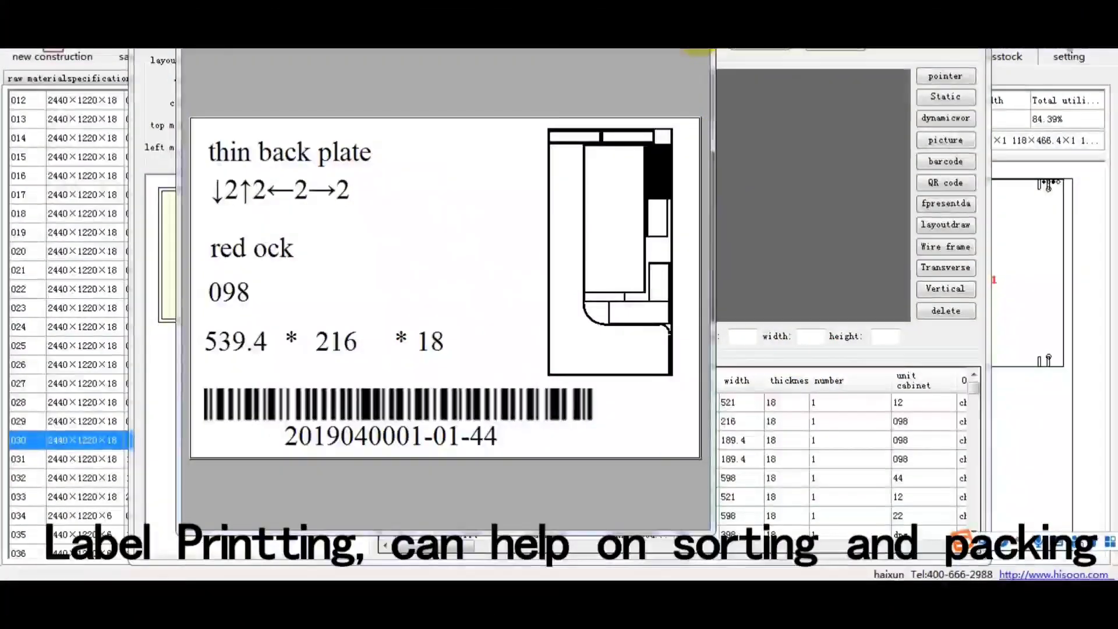